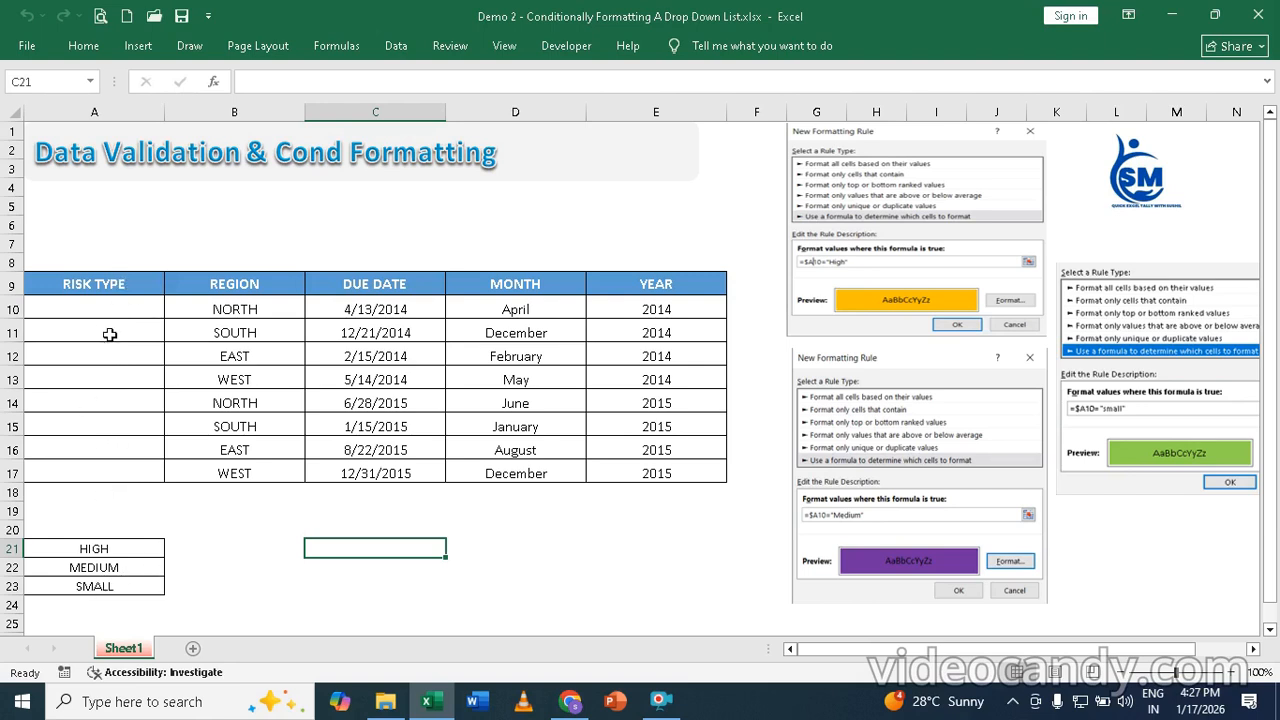
Start data validation on the Risk Type cells A10:A17, allowing only values from a List.
{"action": "left_click_drag", "start_coordinate": [100, 304], "coordinate": [98, 468]}
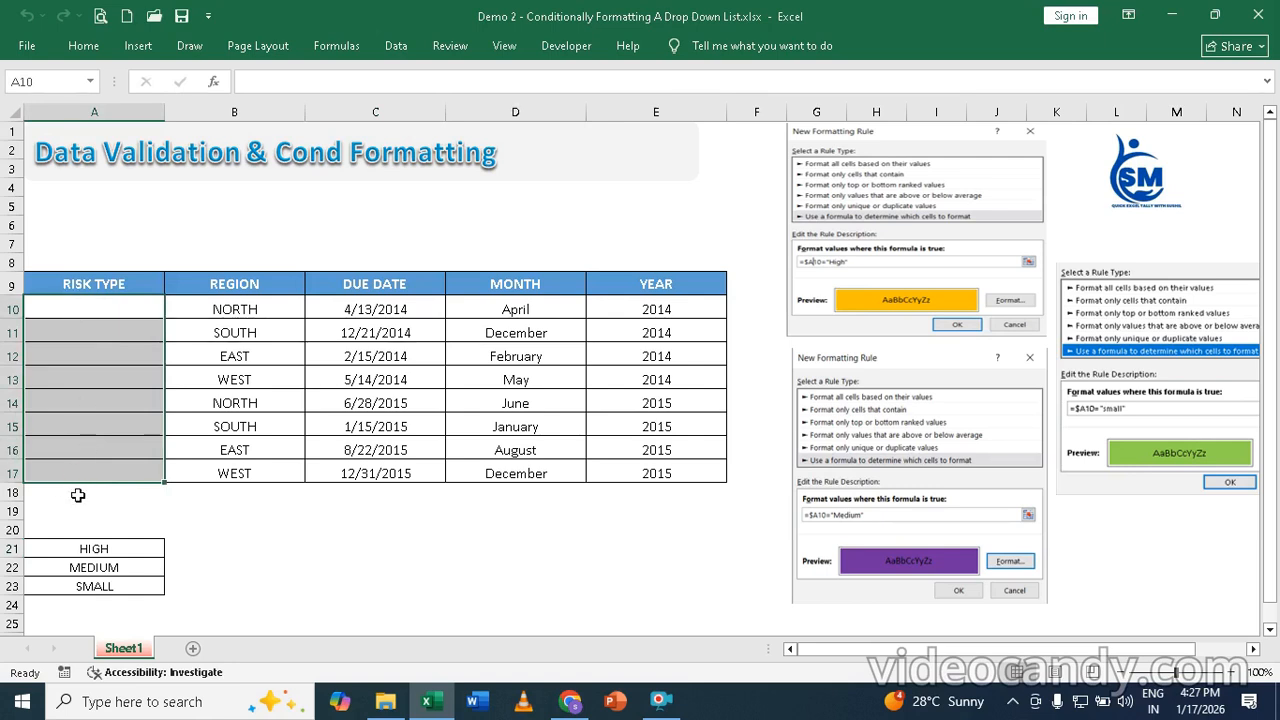
{"action": "left_click", "coordinate": [395, 46]}
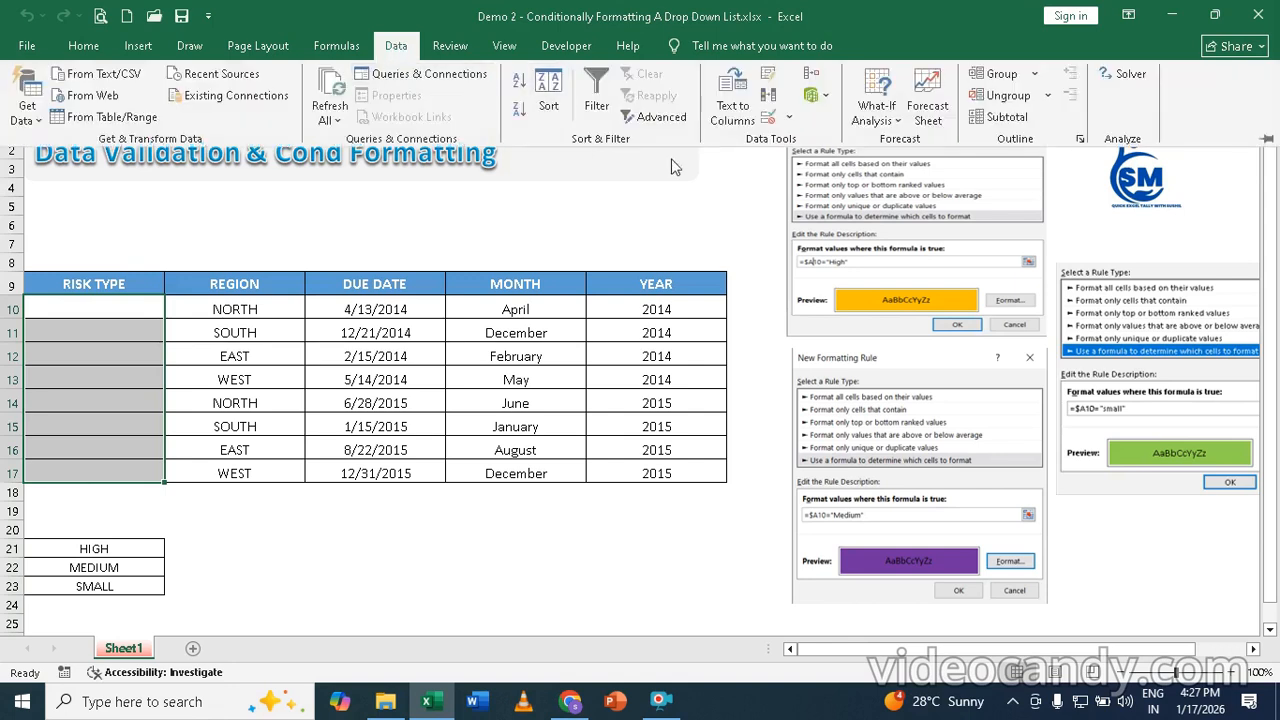
{"action": "left_click", "coordinate": [770, 115]}
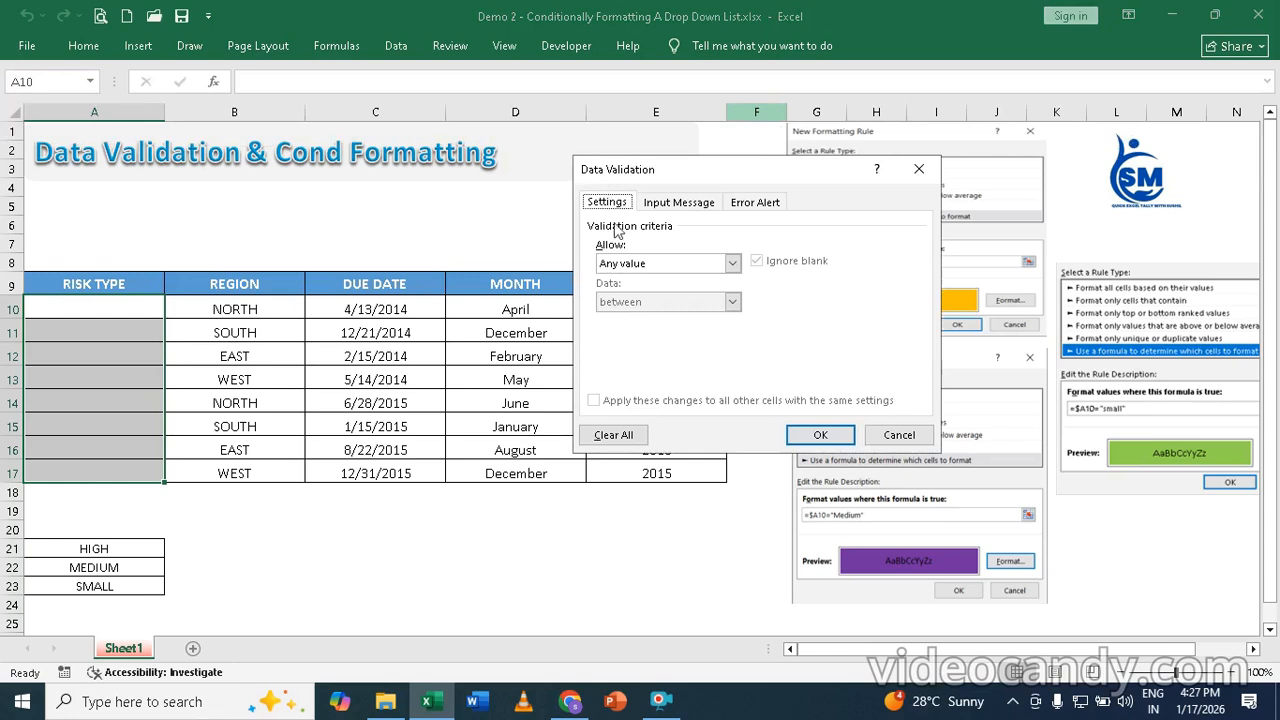
{"action": "left_click", "coordinate": [625, 265]}
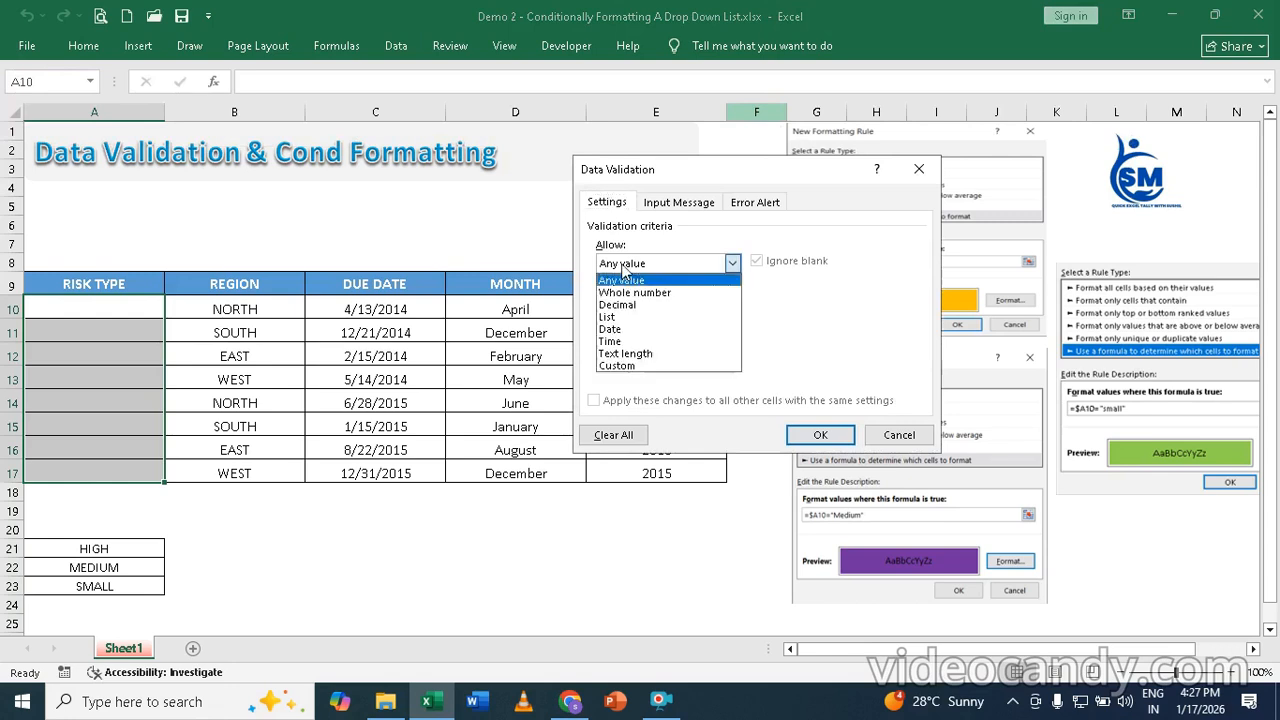
{"action": "left_click", "coordinate": [612, 318]}
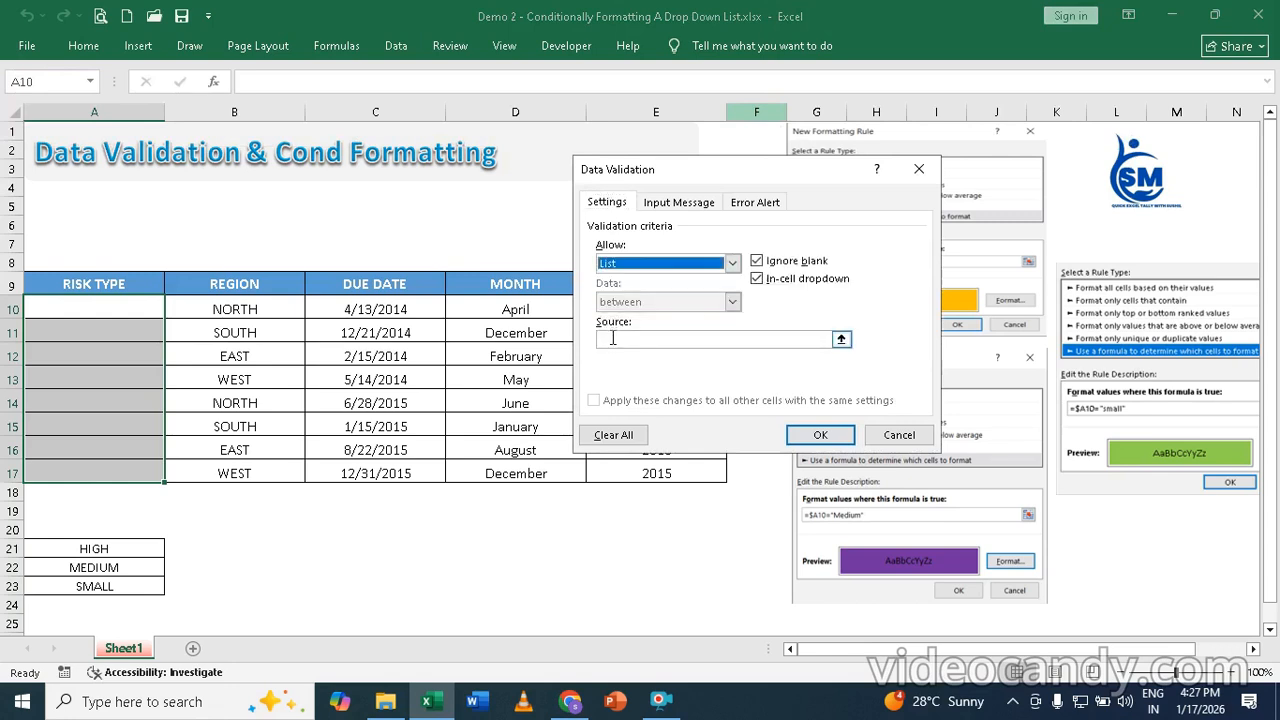
{"action": "left_click", "coordinate": [612, 338]}
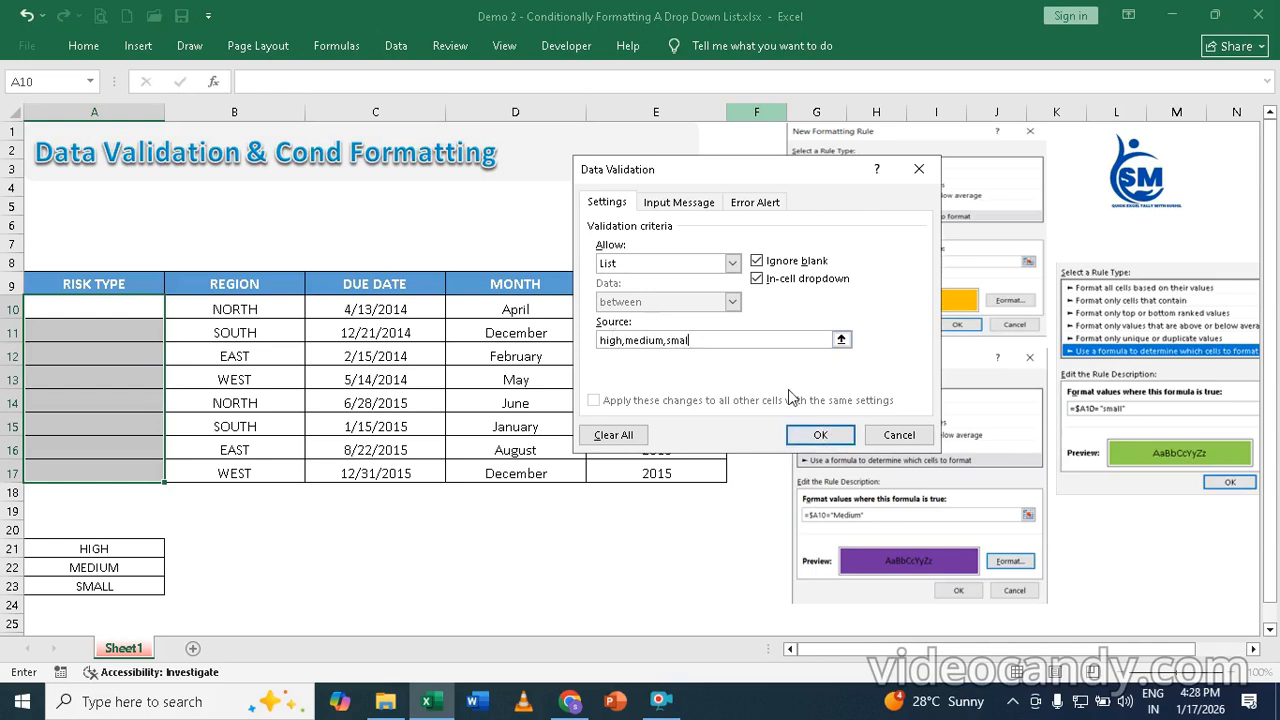
Replace the typed list source with the range =$A$21:$A$23 and apply the validation.
{"action": "key", "text": "BackSpace"}
{"action": "key", "text": "BackSpace"}
{"action": "key", "text": "BackSpace"}
{"action": "key", "text": "BackSpace"}
{"action": "key", "text": "BackSpace"}
{"action": "key", "text": "BackSpace"}
{"action": "key", "text": "BackSpace"}
{"action": "key", "text": "BackSpace"}
{"action": "key", "text": "BackSpace"}
{"action": "key", "text": "BackSpace"}
{"action": "key", "text": "BackSpace"}
{"action": "key", "text": "BackSpace"}
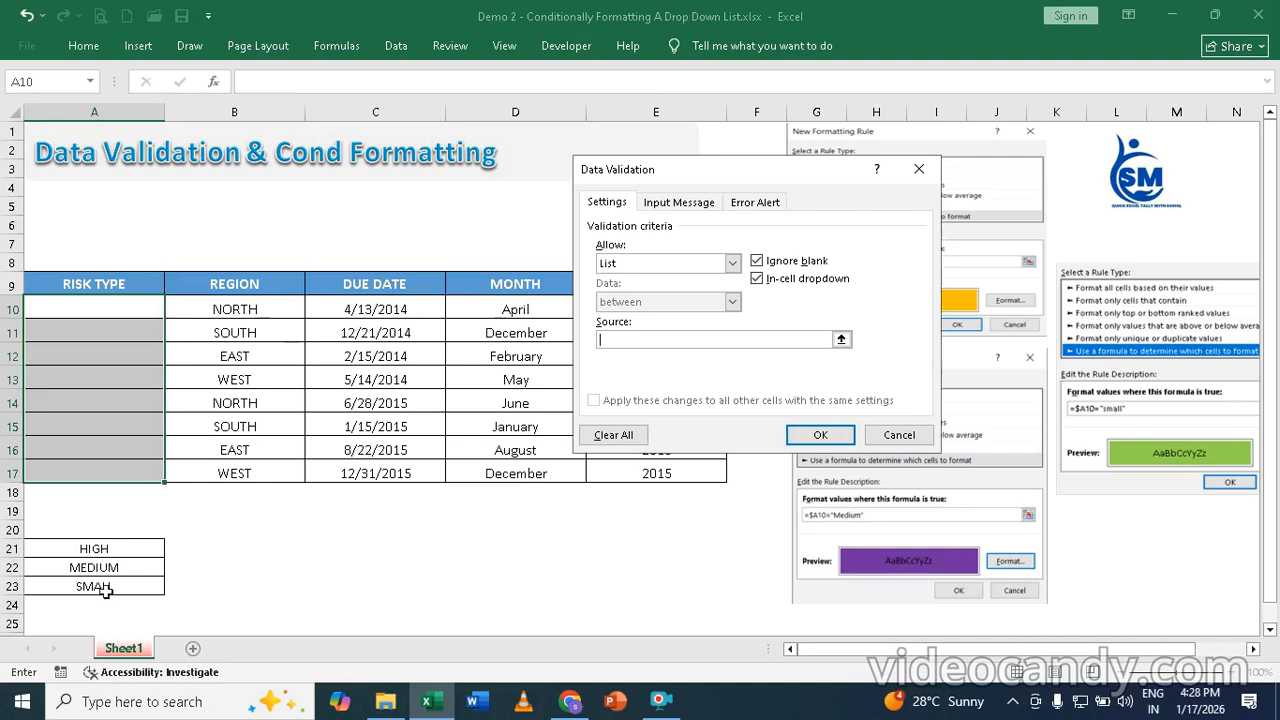
{"action": "left_click_drag", "start_coordinate": [105, 549], "coordinate": [100, 588]}
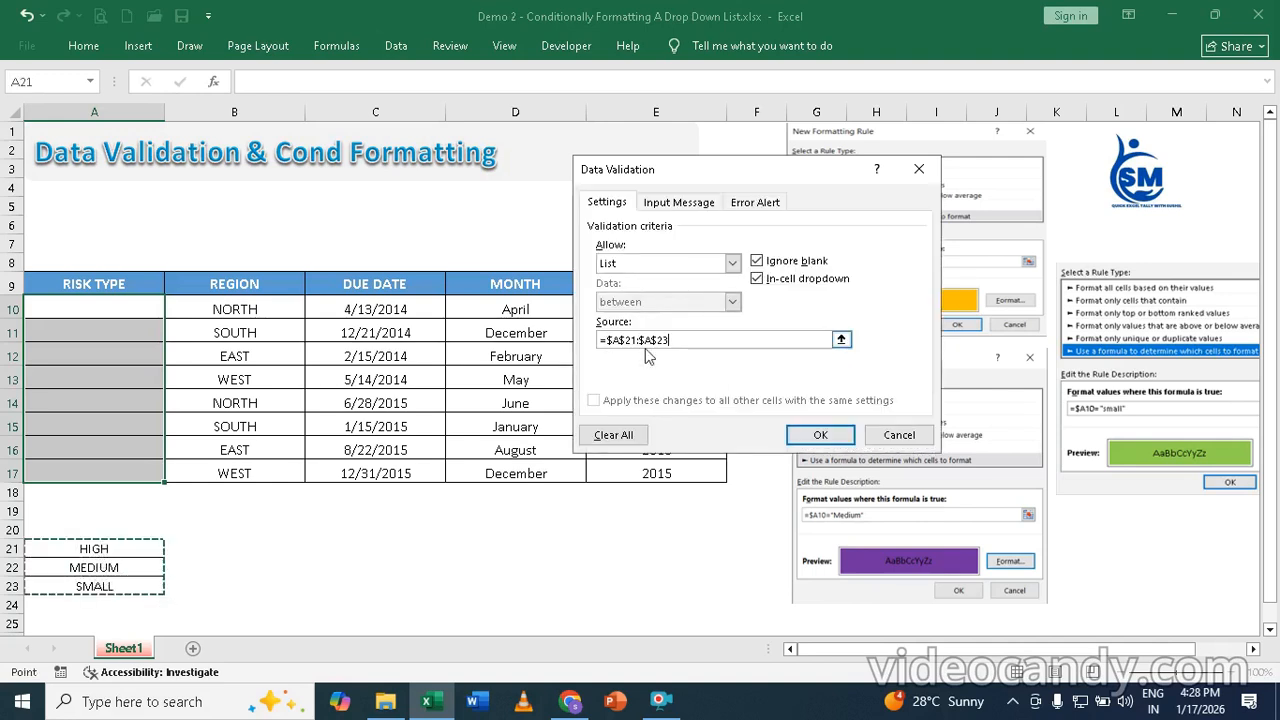
{"action": "left_click", "coordinate": [820, 435]}
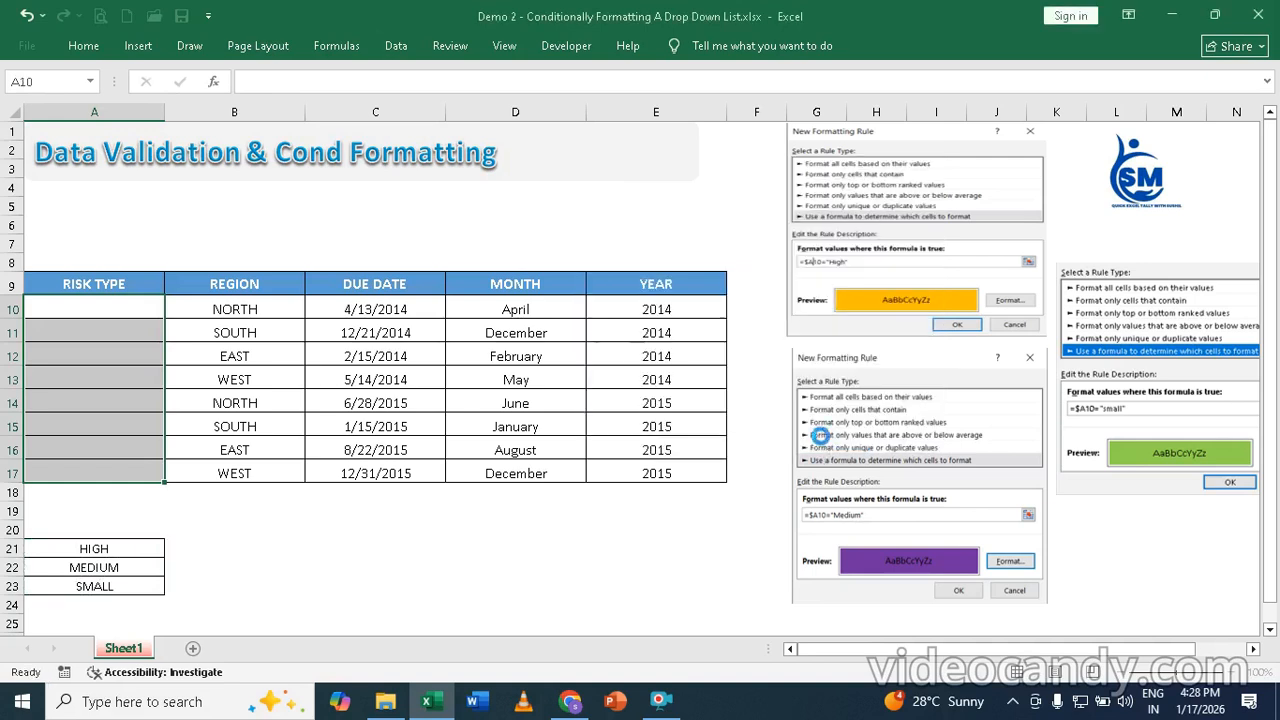
Choose HIGH as the risk type in A10 and SMALL in A11 from the drop-down lists.
{"action": "left_click", "coordinate": [175, 316]}
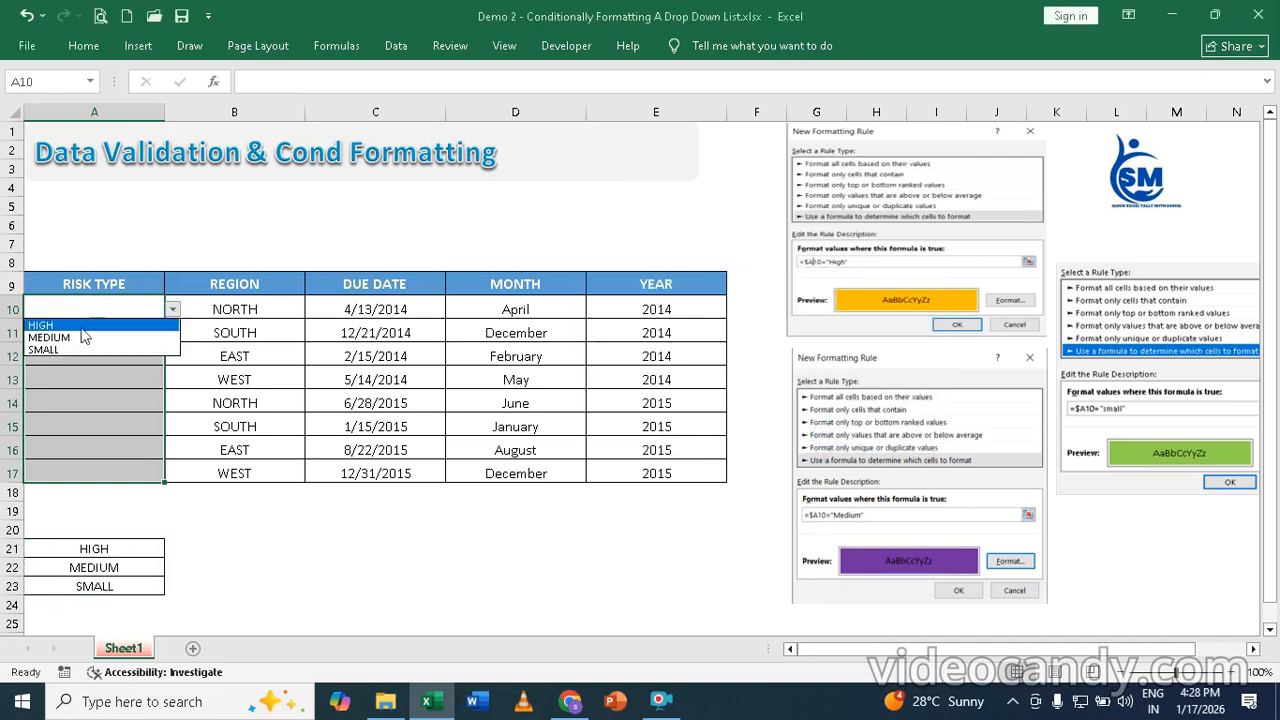
{"action": "left_click", "coordinate": [46, 324]}
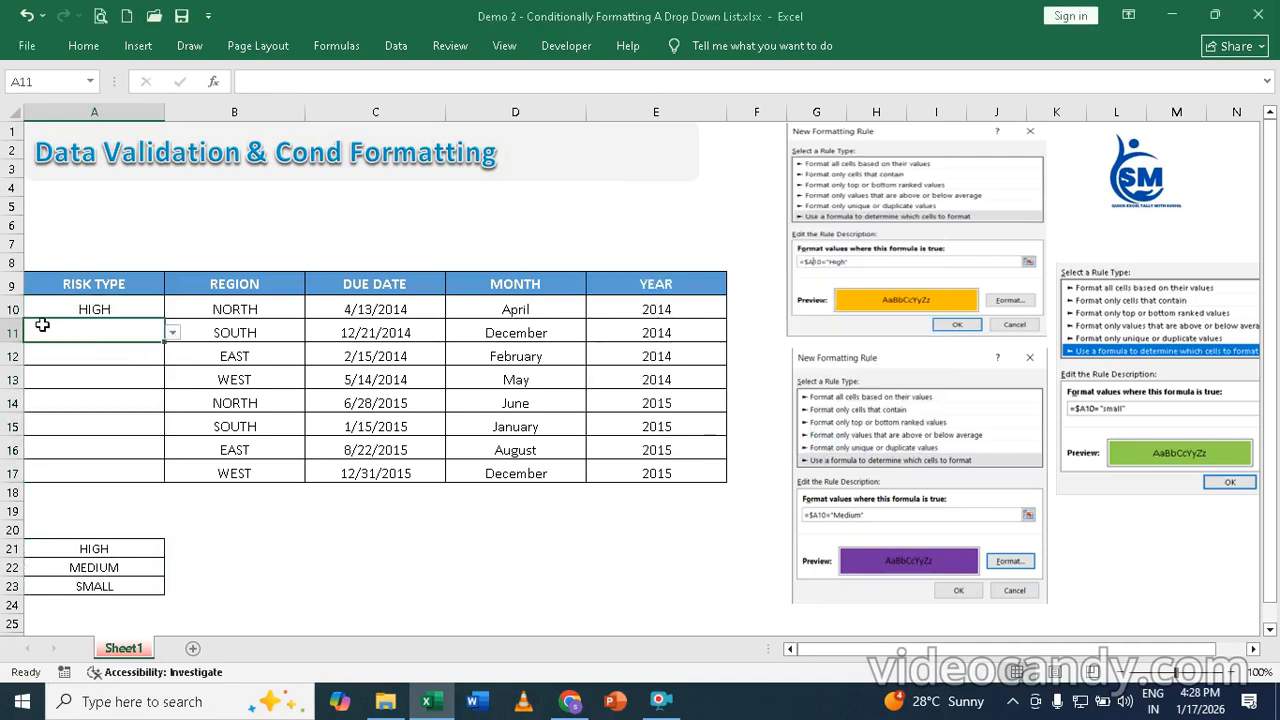
{"action": "left_click", "coordinate": [175, 342]}
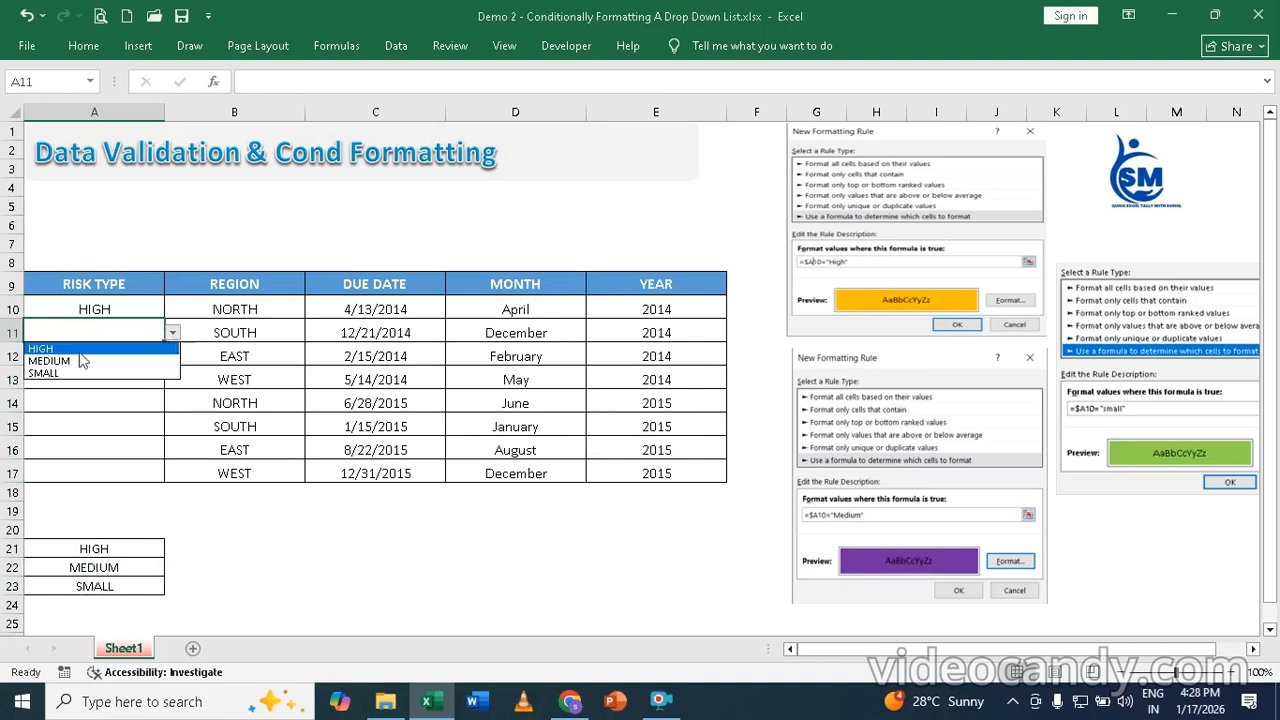
{"action": "left_click", "coordinate": [59, 368]}
Choose MEDIUM as the risk type in both A12 and A13.
{"action": "left_click", "coordinate": [108, 356]}
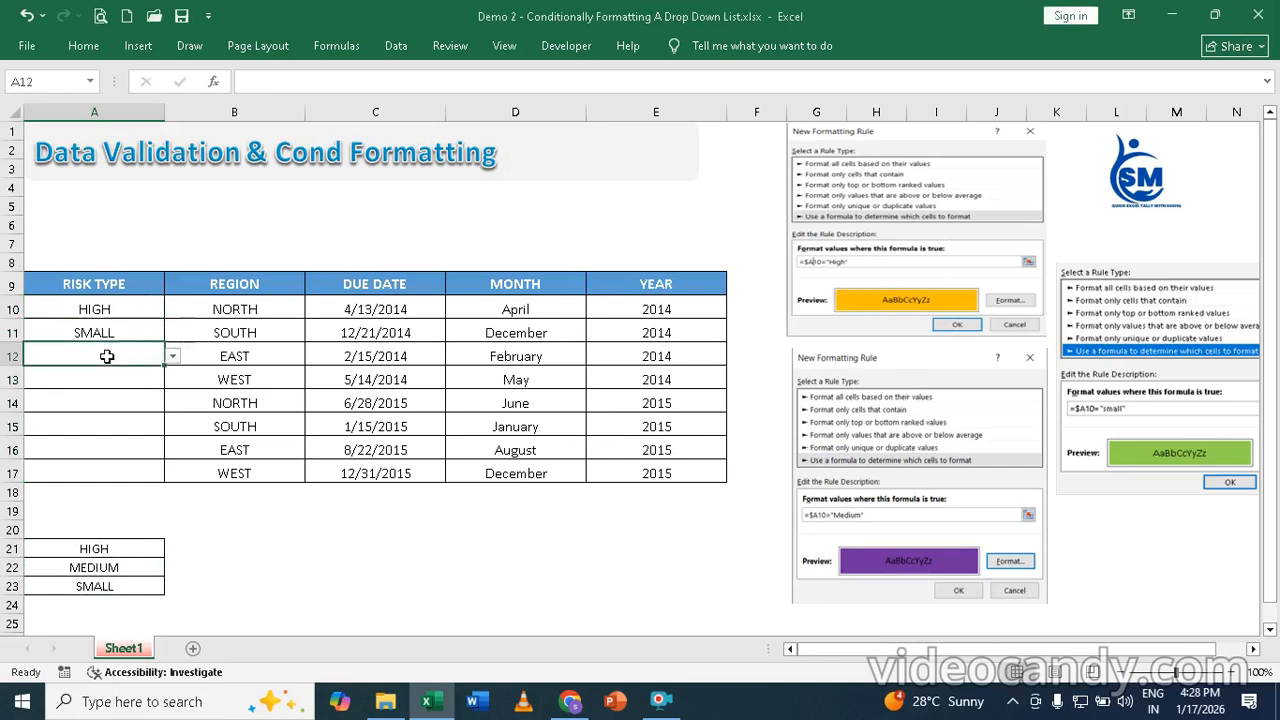
{"action": "left_click", "coordinate": [172, 356]}
{"action": "left_click", "coordinate": [59, 387]}
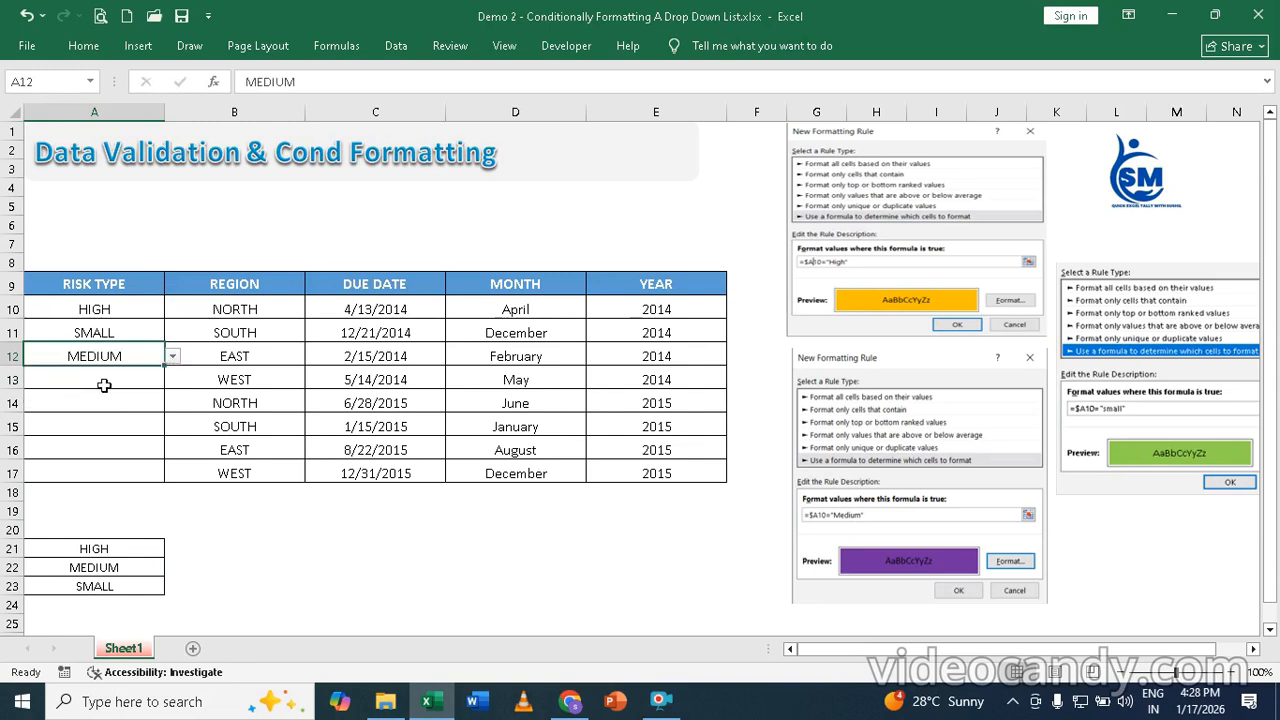
{"action": "left_click", "coordinate": [136, 380]}
{"action": "left_click", "coordinate": [173, 381]}
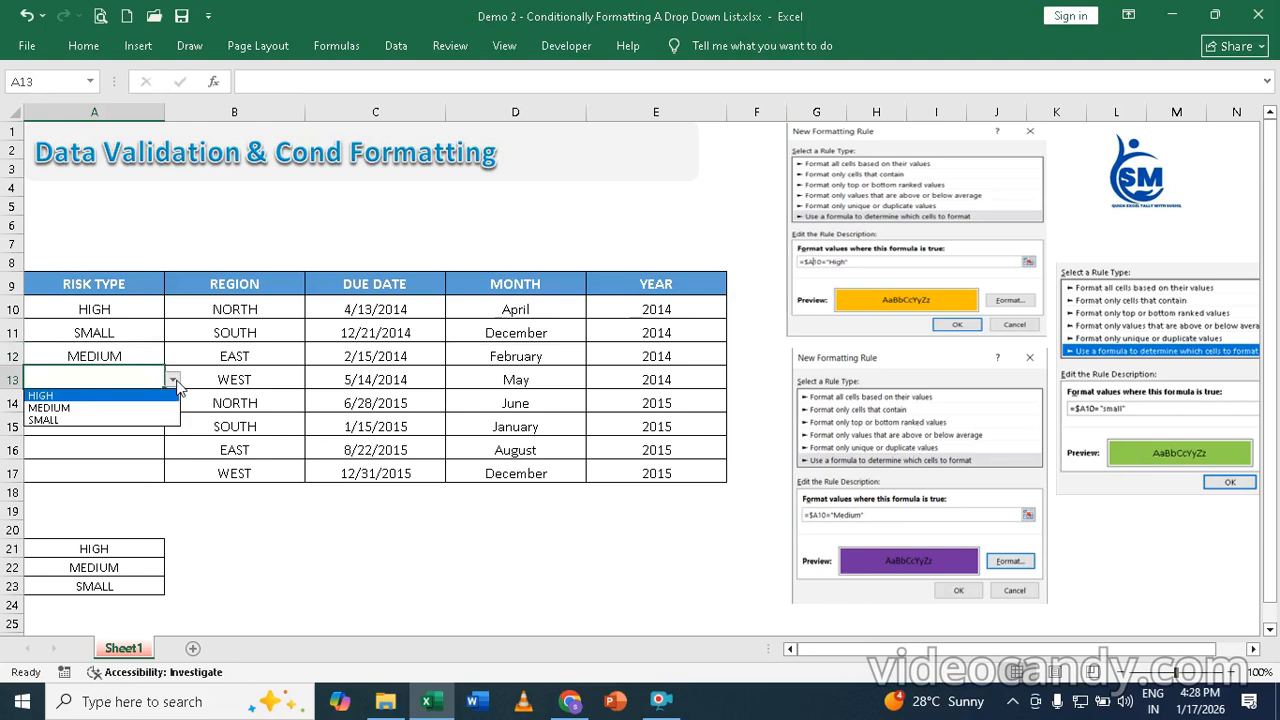
{"action": "left_click", "coordinate": [60, 408]}
Choose SMALL as the risk type in both A14 and A15.
{"action": "left_click", "coordinate": [126, 403]}
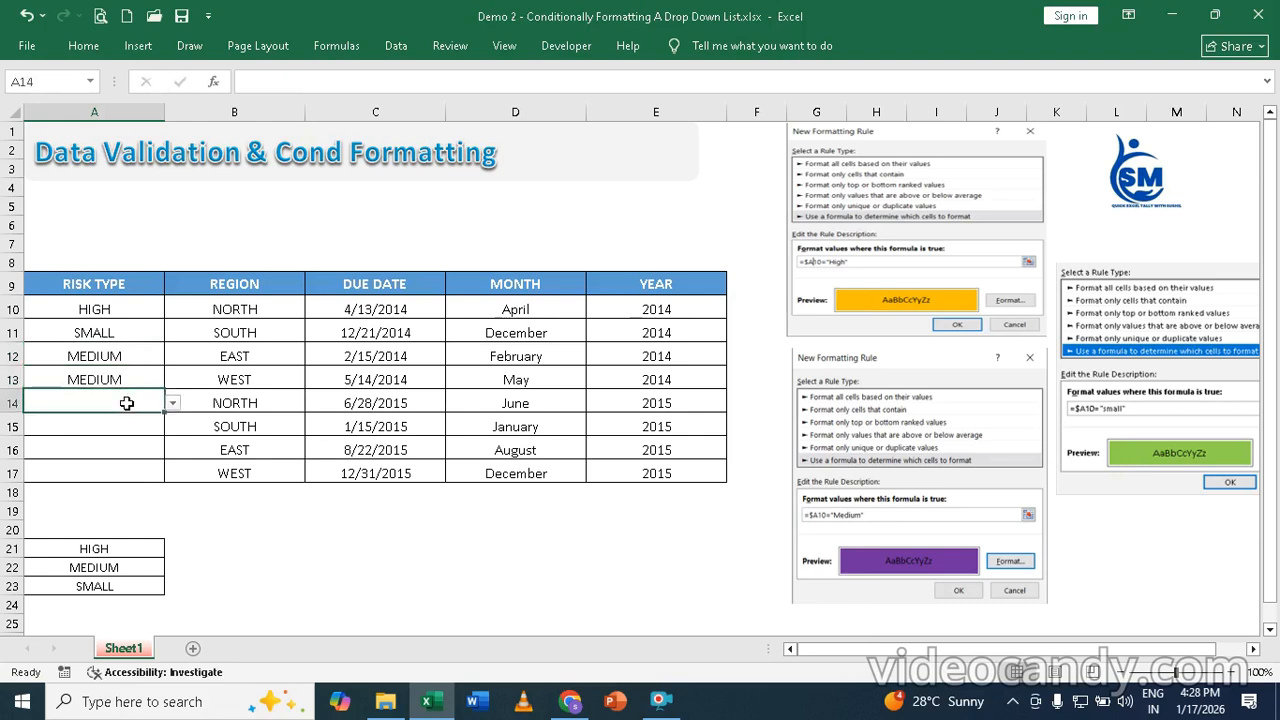
{"action": "left_click", "coordinate": [172, 405]}
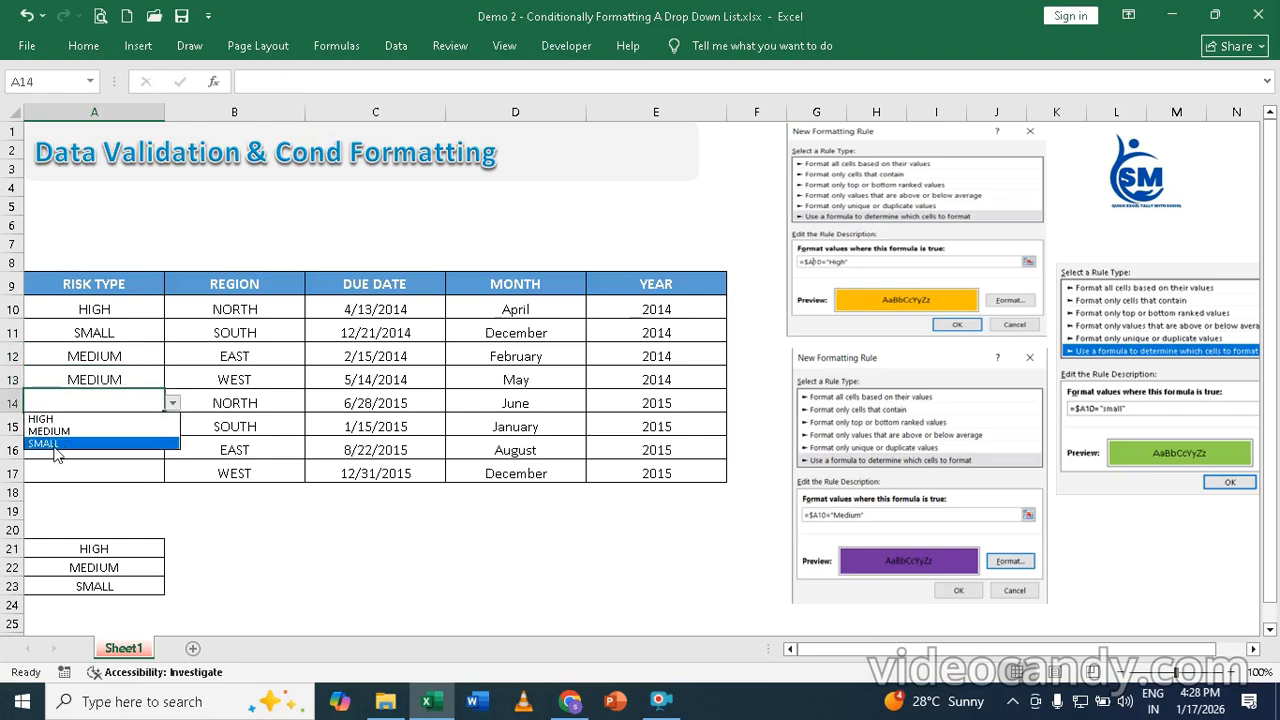
{"action": "left_click", "coordinate": [55, 445]}
{"action": "left_click", "coordinate": [128, 426]}
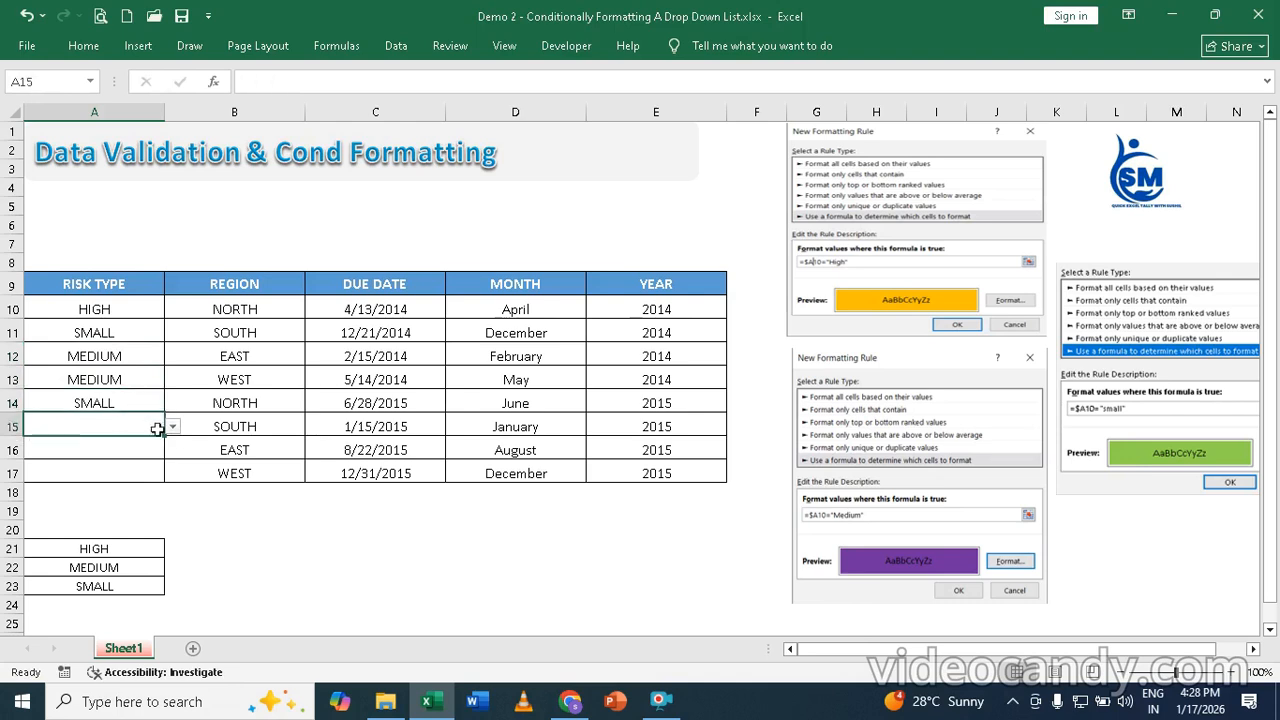
{"action": "left_click", "coordinate": [172, 427]}
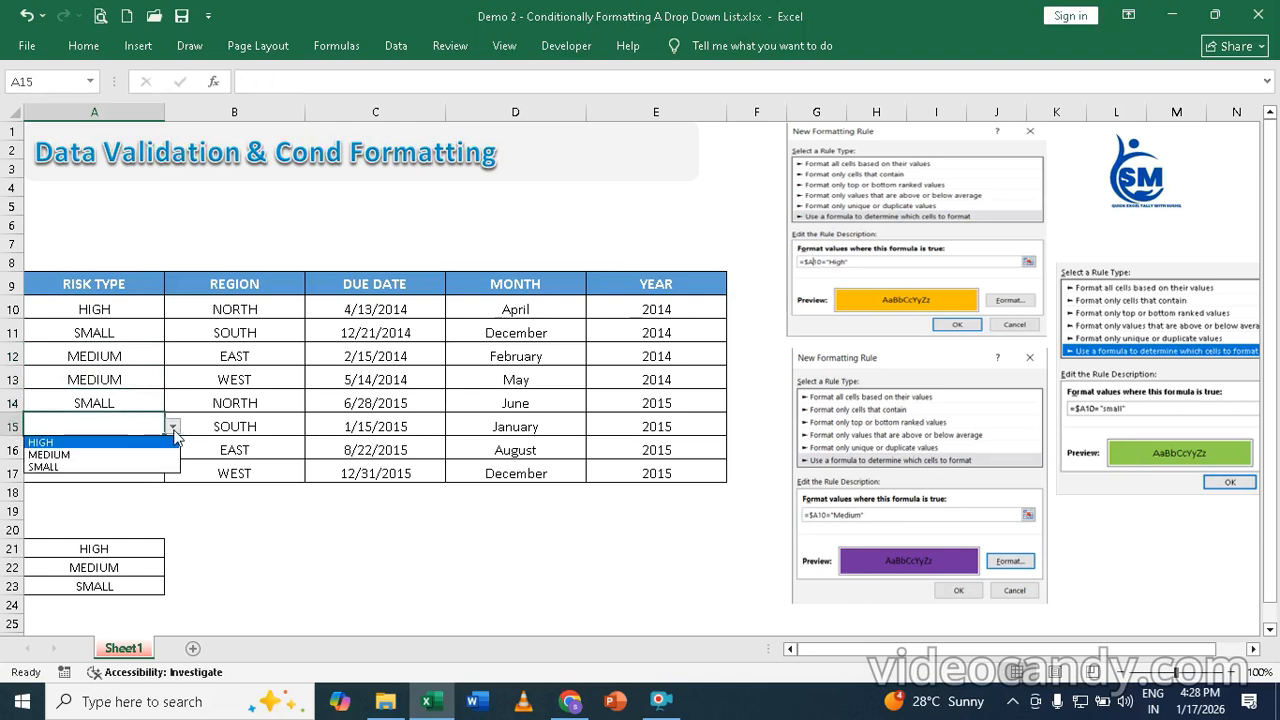
{"action": "left_click", "coordinate": [45, 468]}
{"action": "left_click", "coordinate": [45, 468]}
Choose MEDIUM as the risk type in A16 and SMALL in A17.
{"action": "left_click", "coordinate": [133, 452]}
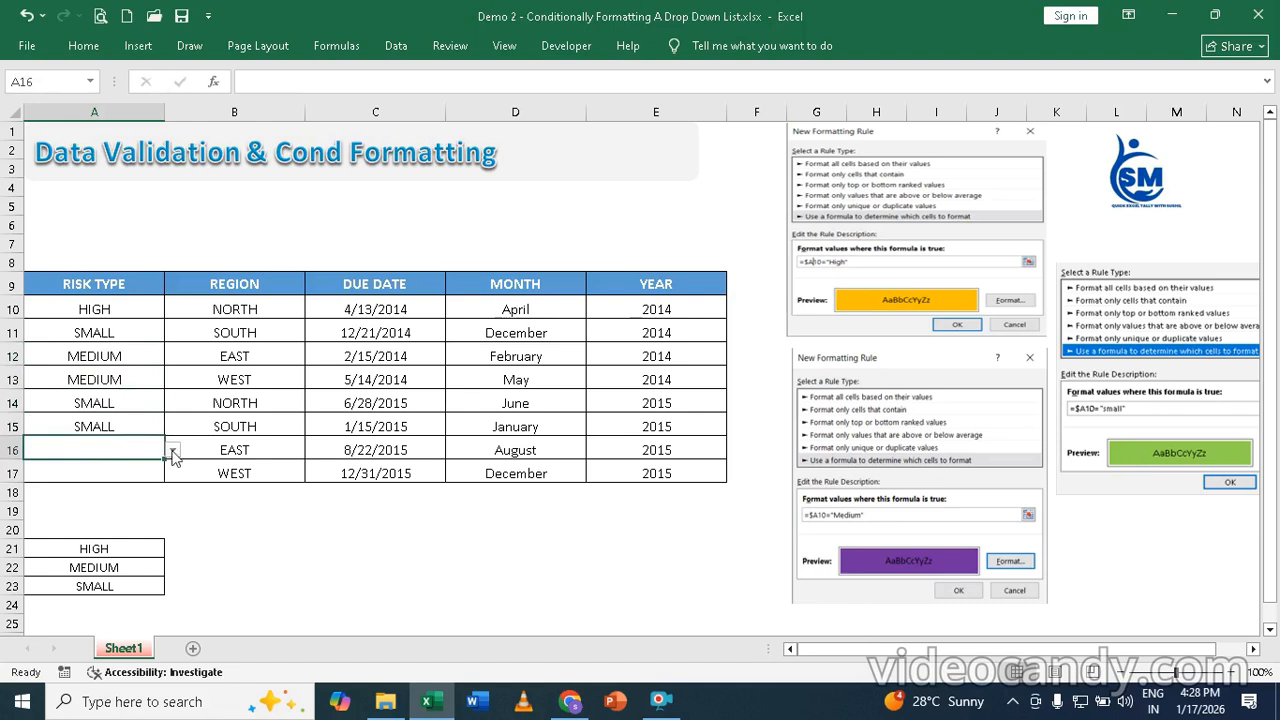
{"action": "left_click", "coordinate": [173, 452]}
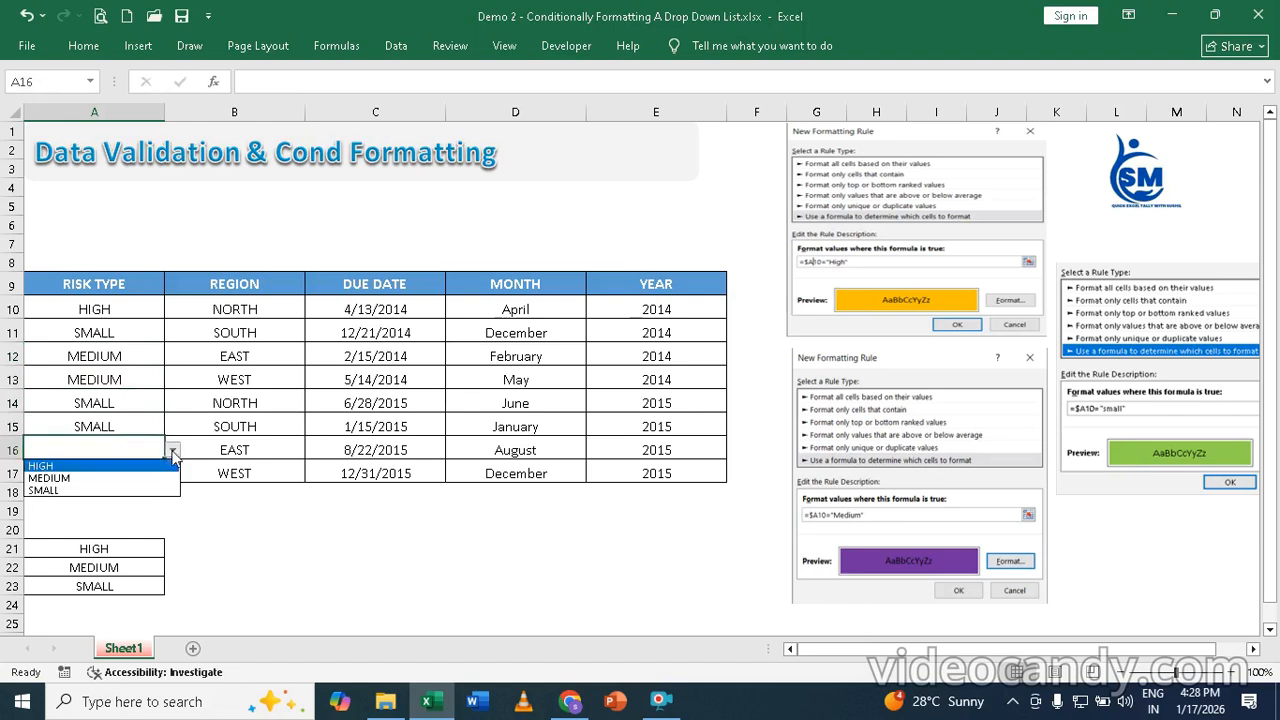
{"action": "left_click", "coordinate": [57, 478]}
{"action": "left_click", "coordinate": [122, 470]}
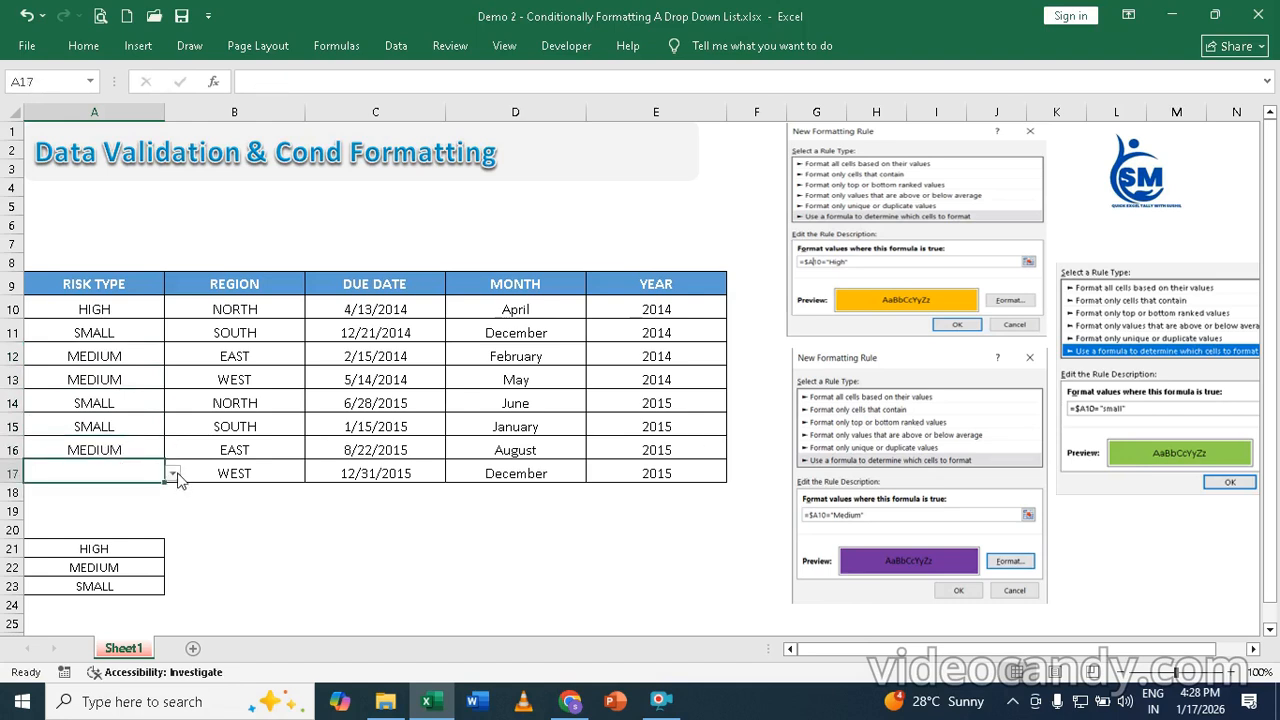
{"action": "left_click", "coordinate": [173, 473]}
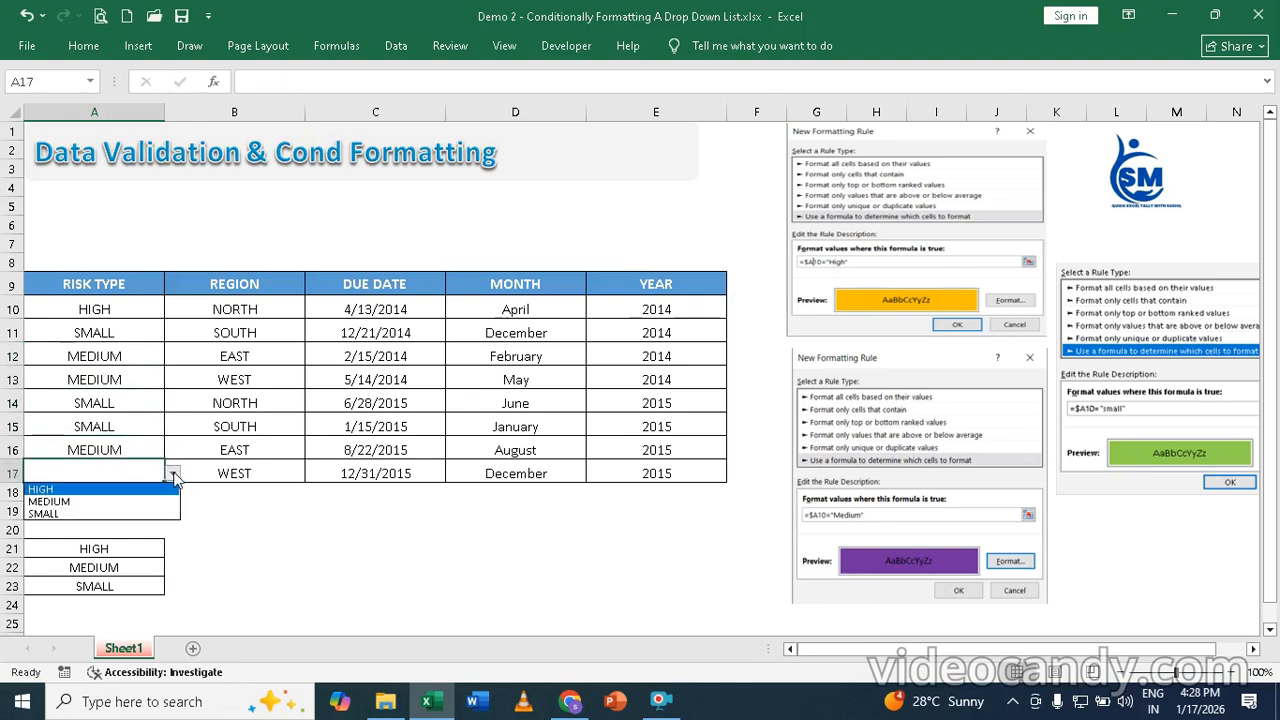
{"action": "left_click", "coordinate": [45, 514]}
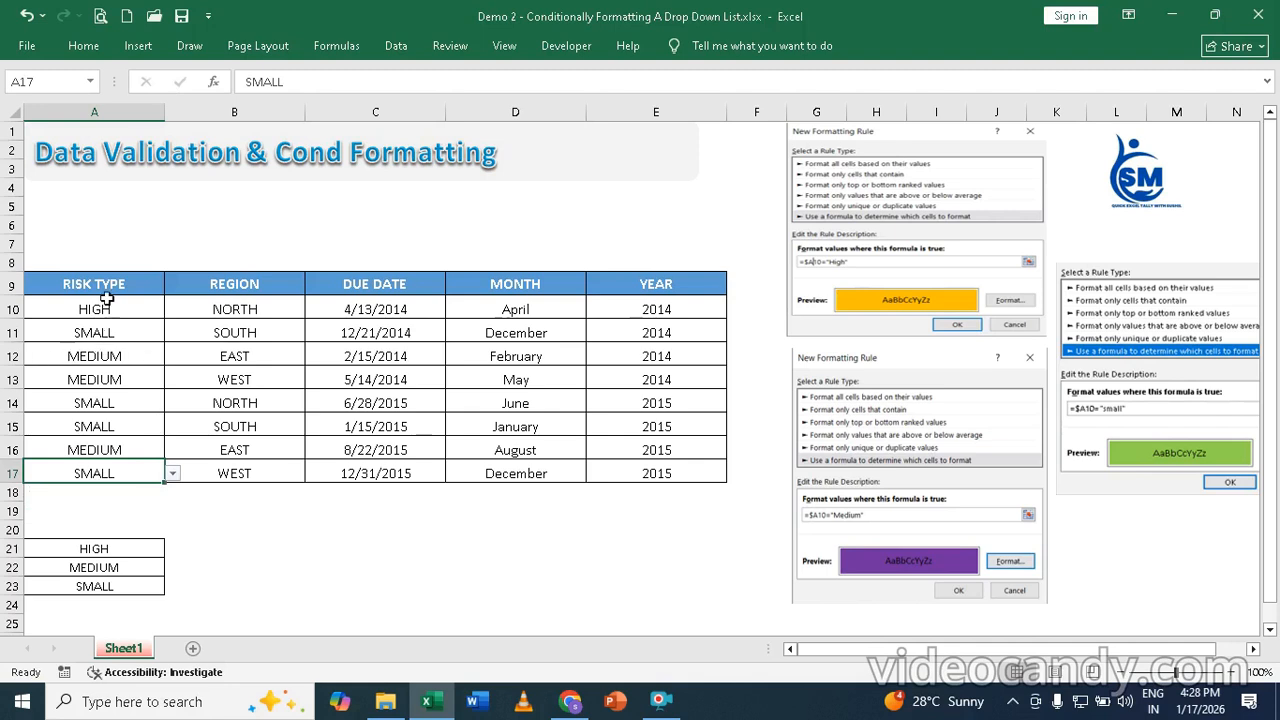
Create a formula-based conditional formatting rule for the table data A10:E17 with the formula =$A$10="high".
{"action": "left_click_drag", "start_coordinate": [104, 309], "coordinate": [648, 470]}
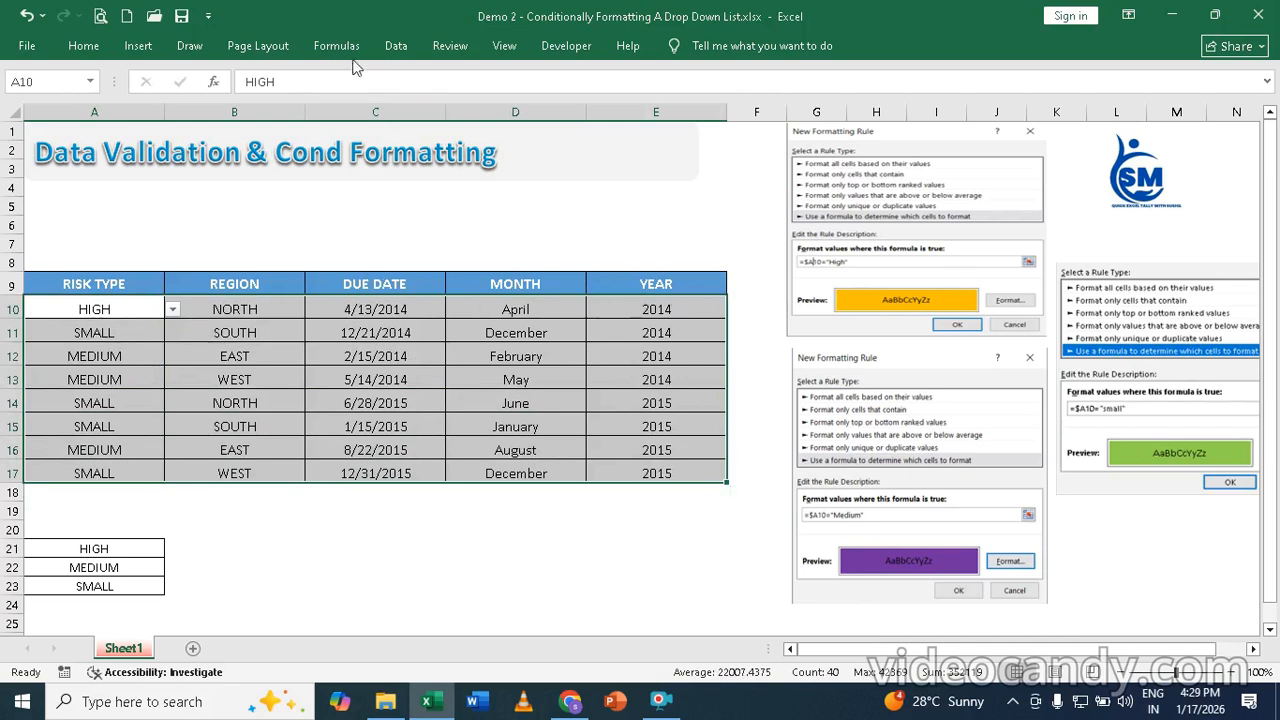
{"action": "left_click", "coordinate": [84, 46]}
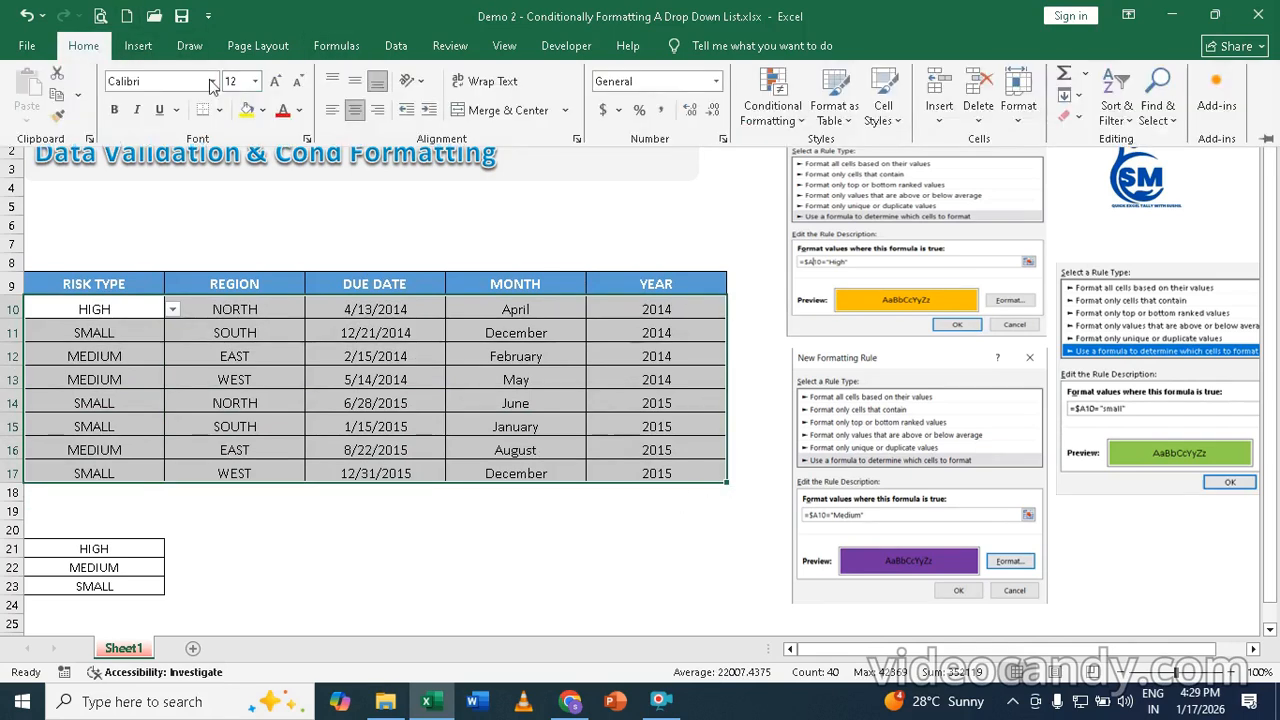
{"action": "left_click", "coordinate": [772, 108]}
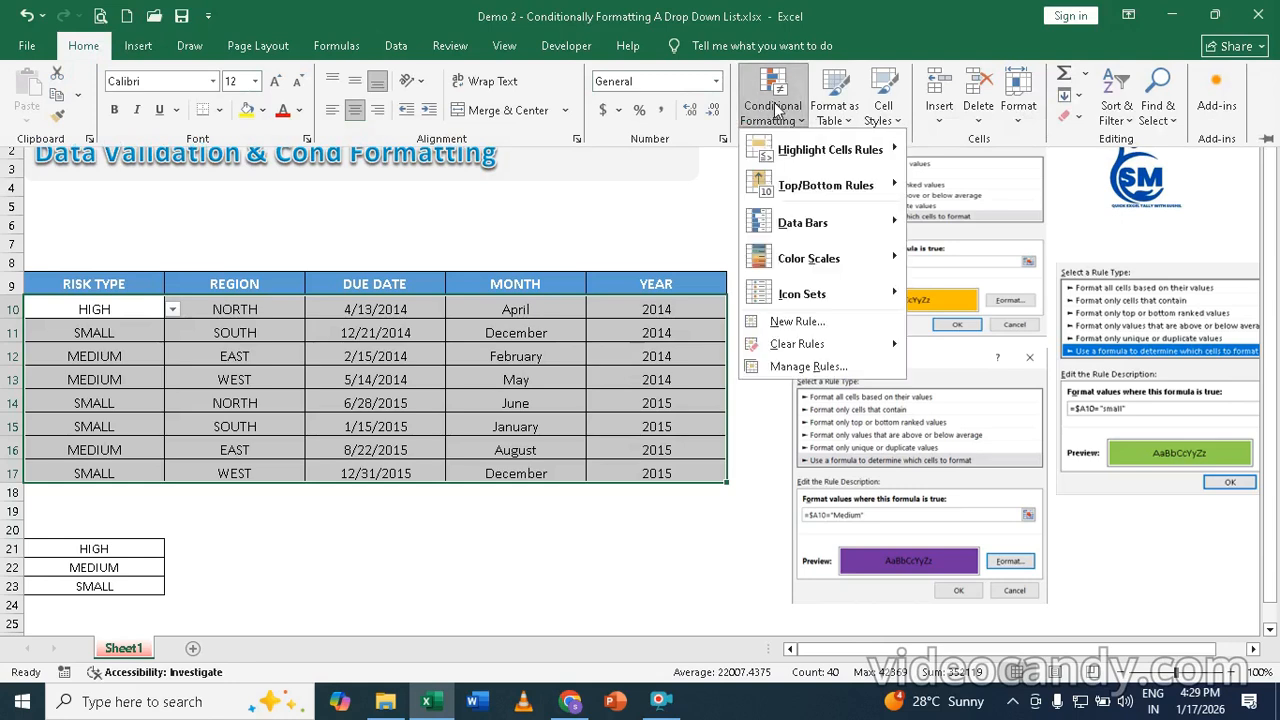
{"action": "left_click", "coordinate": [796, 323]}
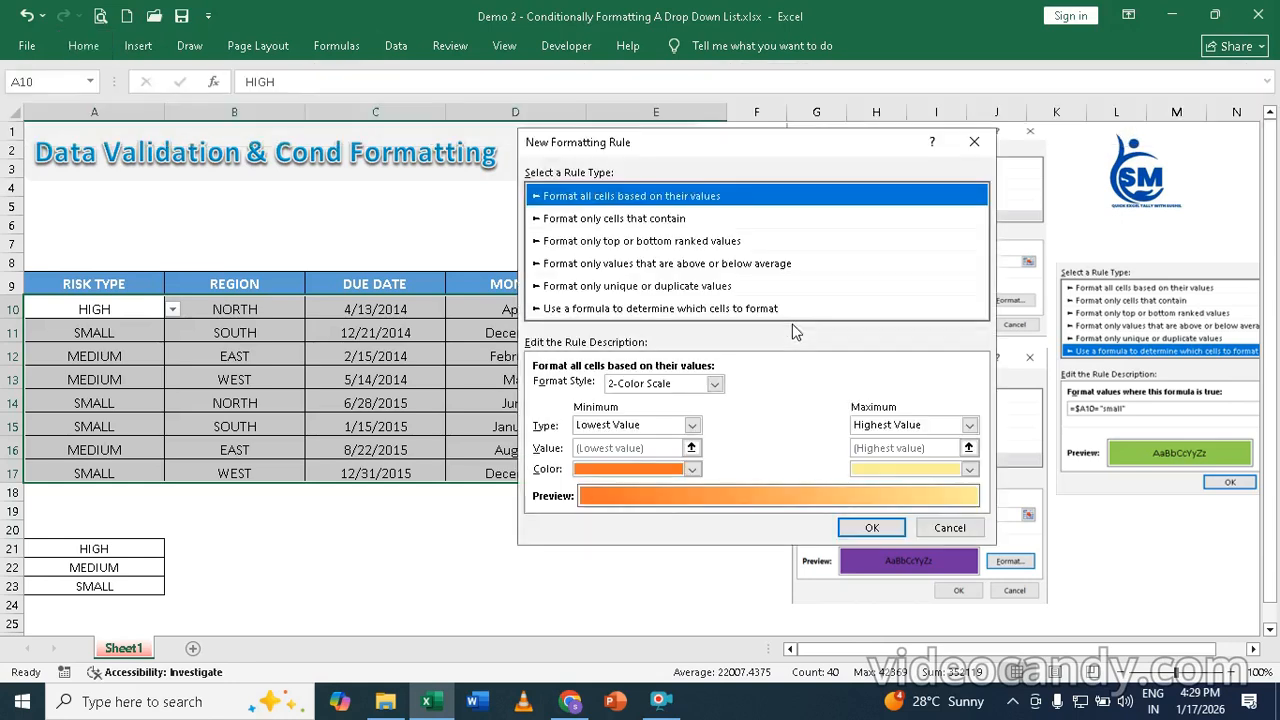
{"action": "left_click", "coordinate": [562, 312]}
{"action": "left_click", "coordinate": [562, 388]}
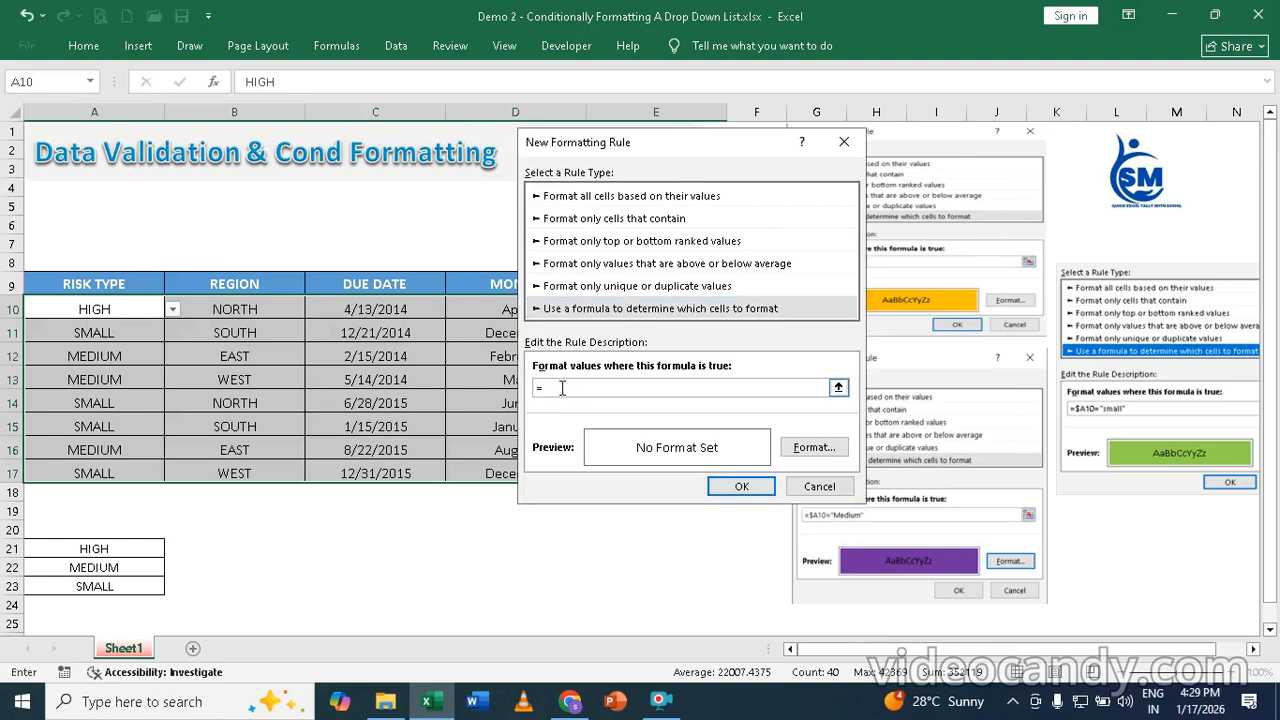
{"action": "type", "text": "="}
{"action": "left_click", "coordinate": [94, 310]}
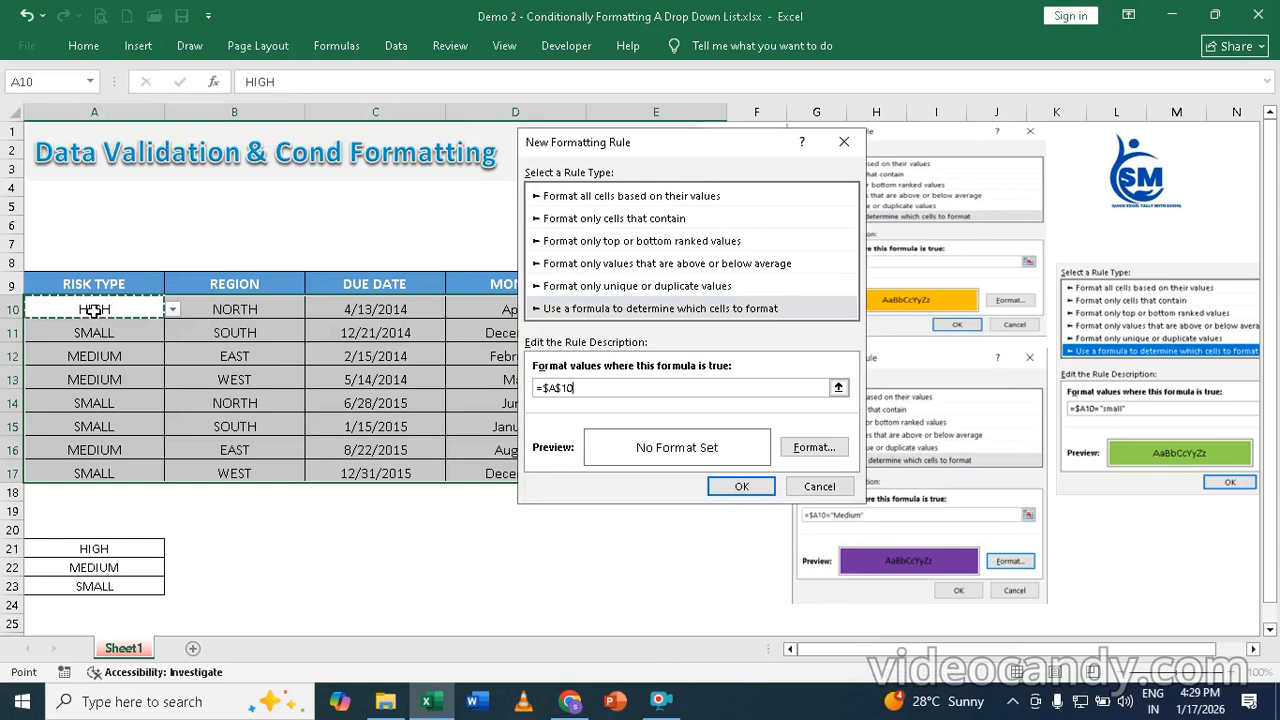
{"action": "type", "text": "=\"high"}
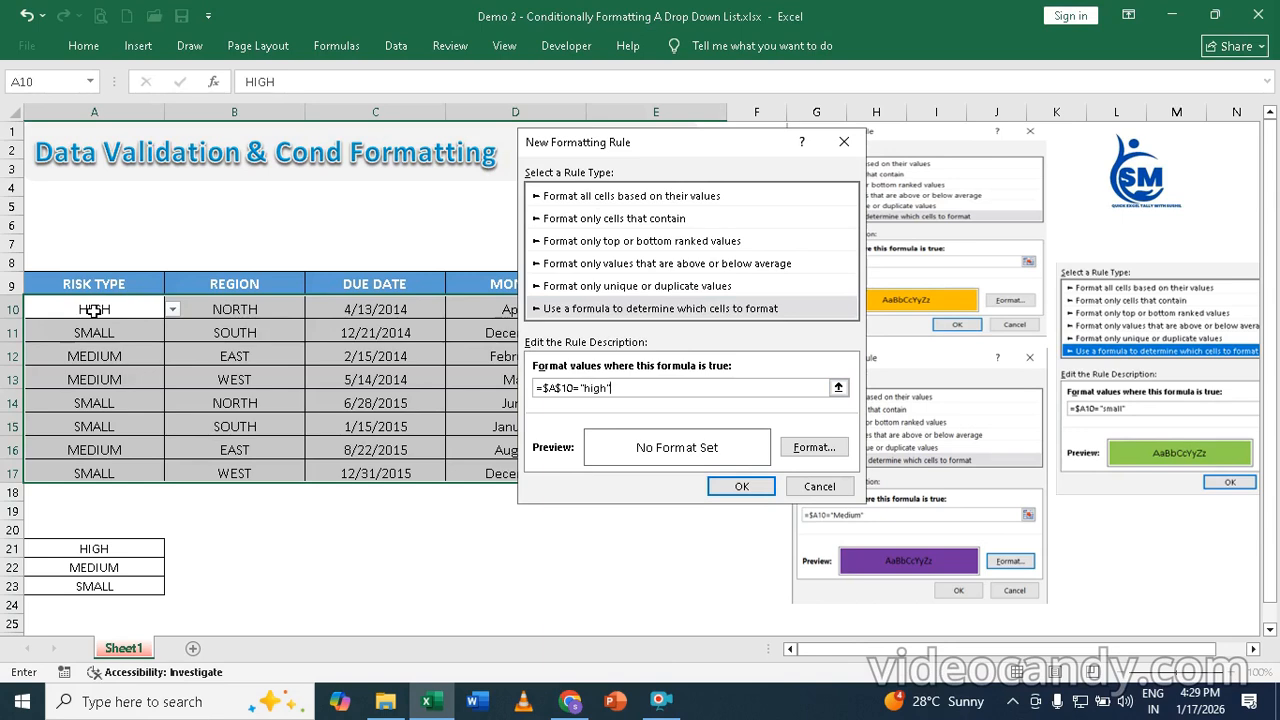
Set the "high" rule's format to an orange background fill from the standard colors.
{"action": "left_click", "coordinate": [810, 448]}
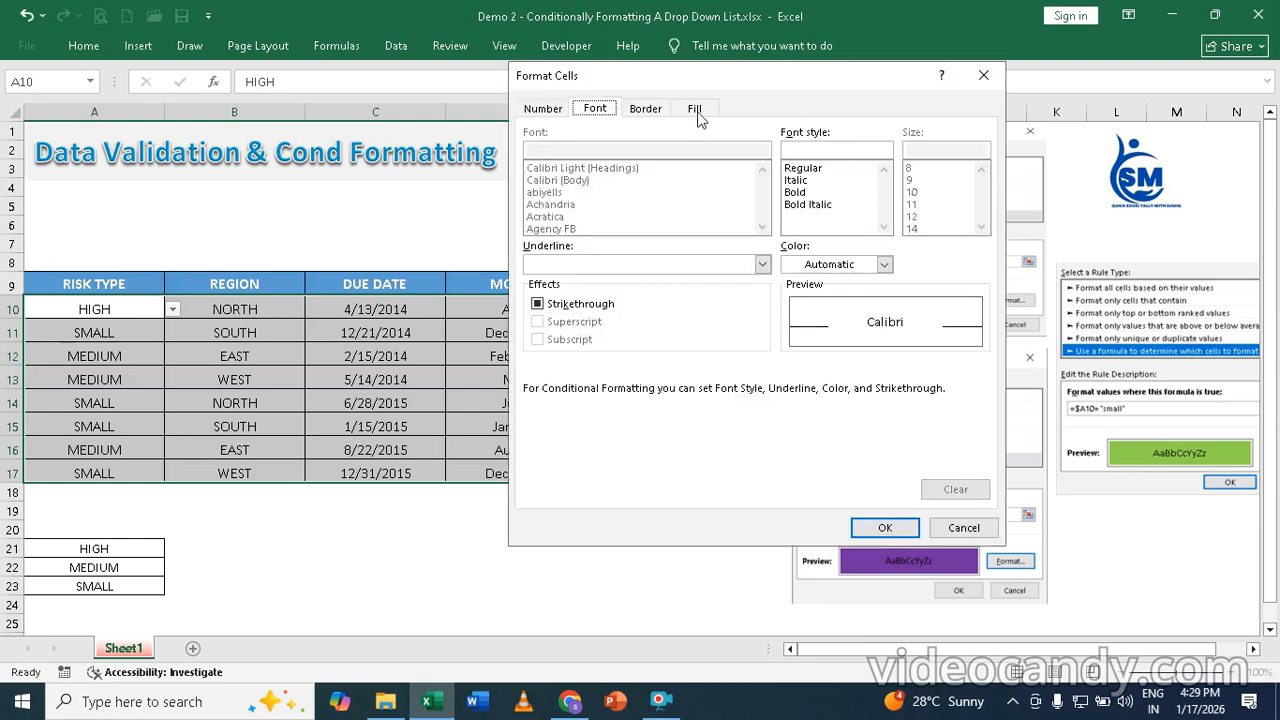
{"action": "left_click", "coordinate": [697, 110]}
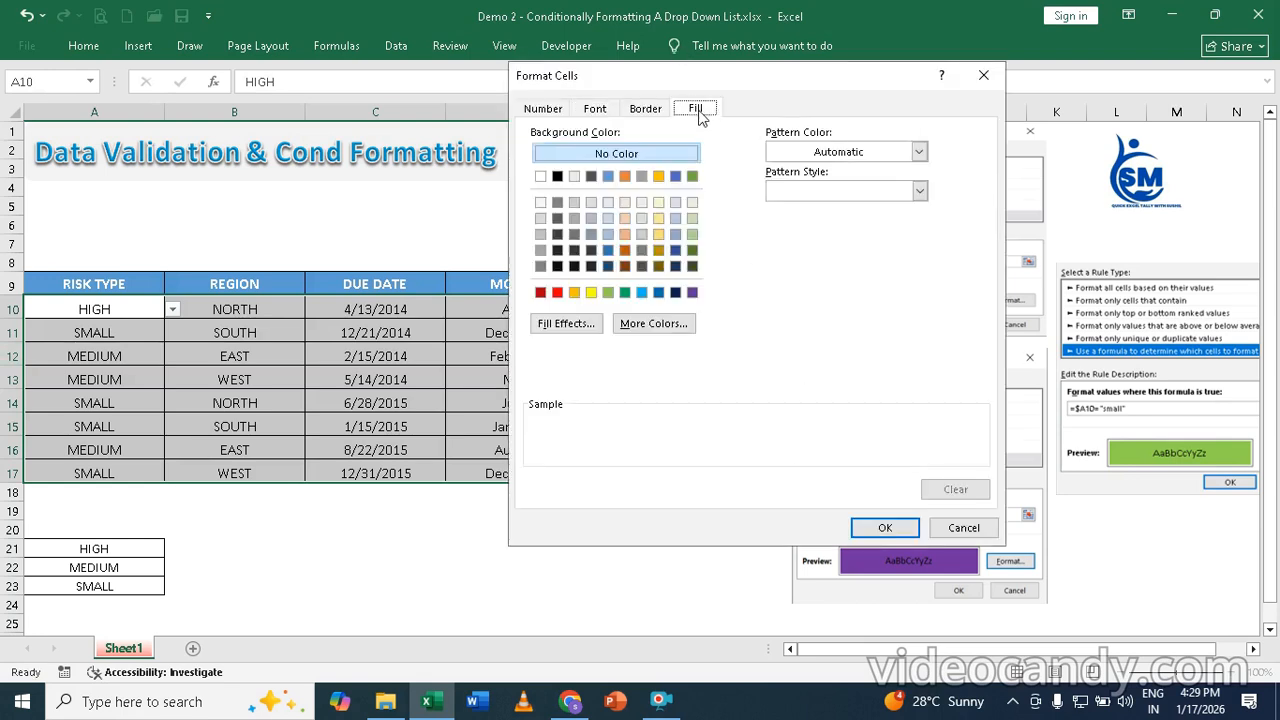
{"action": "left_click", "coordinate": [574, 293]}
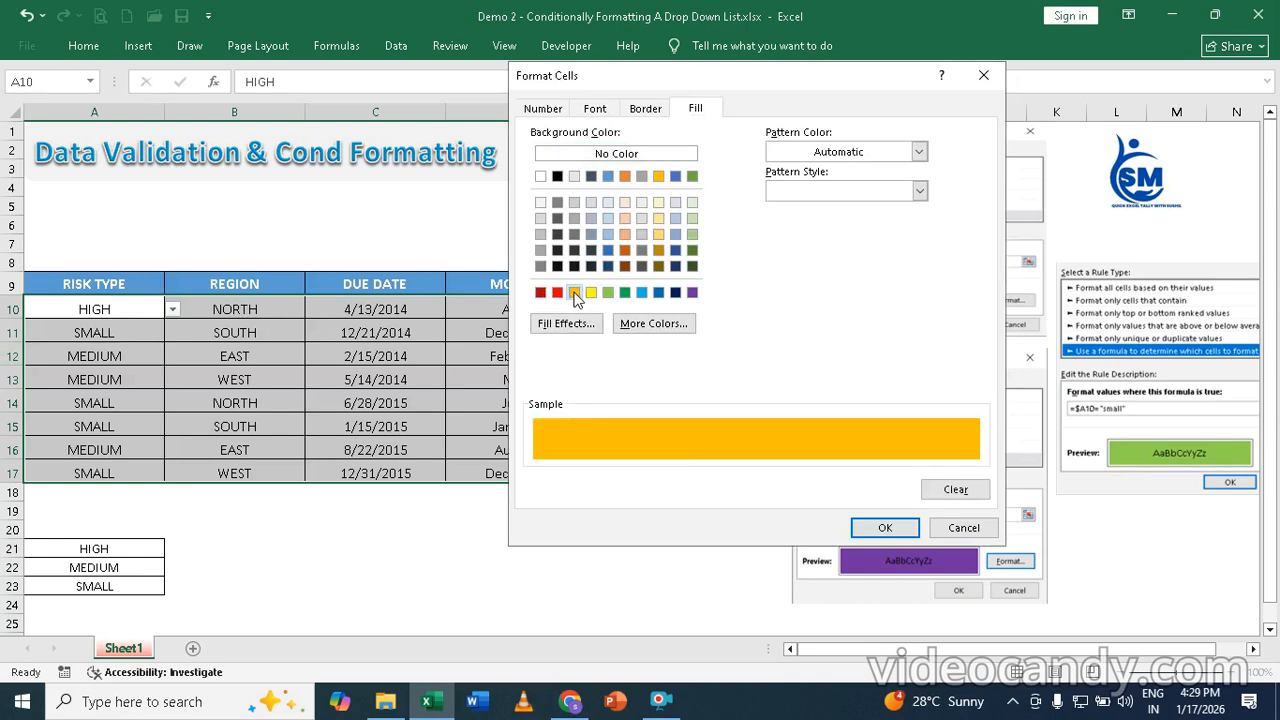
{"action": "left_click", "coordinate": [885, 528]}
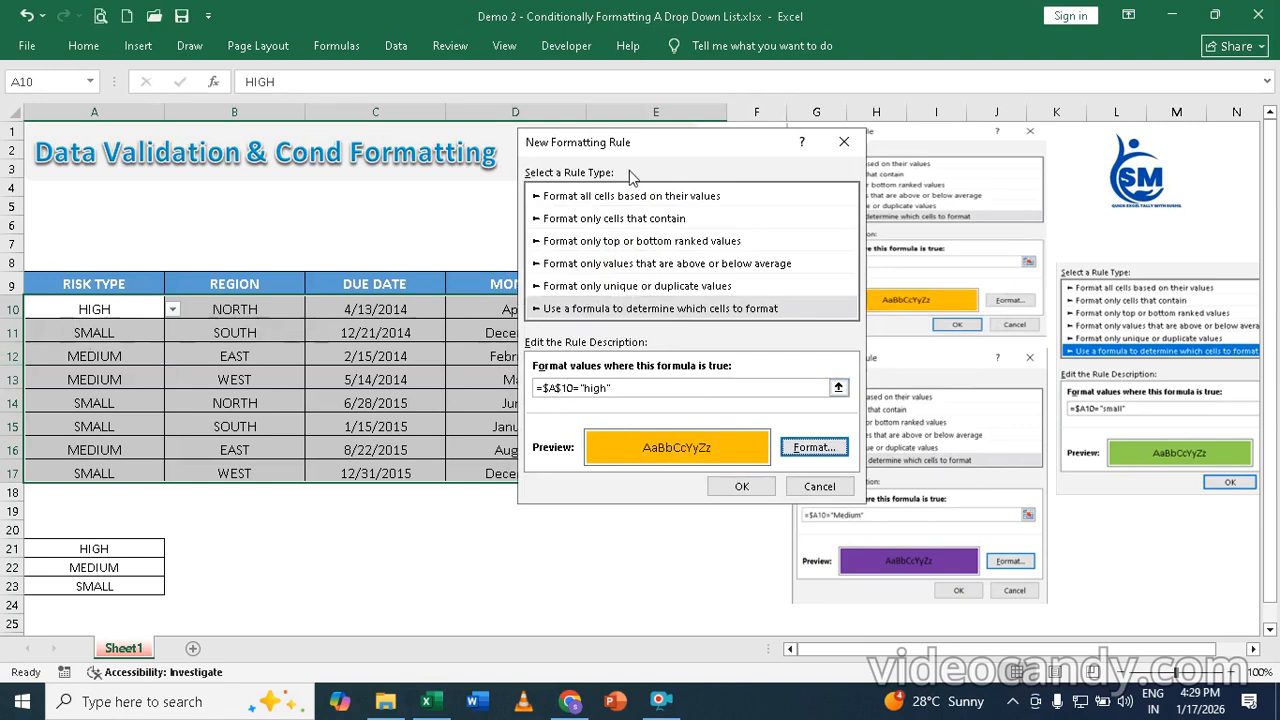
Make the row reference in the "high" rule relative, giving =$A10="high", and apply the rule to the table.
{"action": "left_click", "coordinate": [557, 390]}
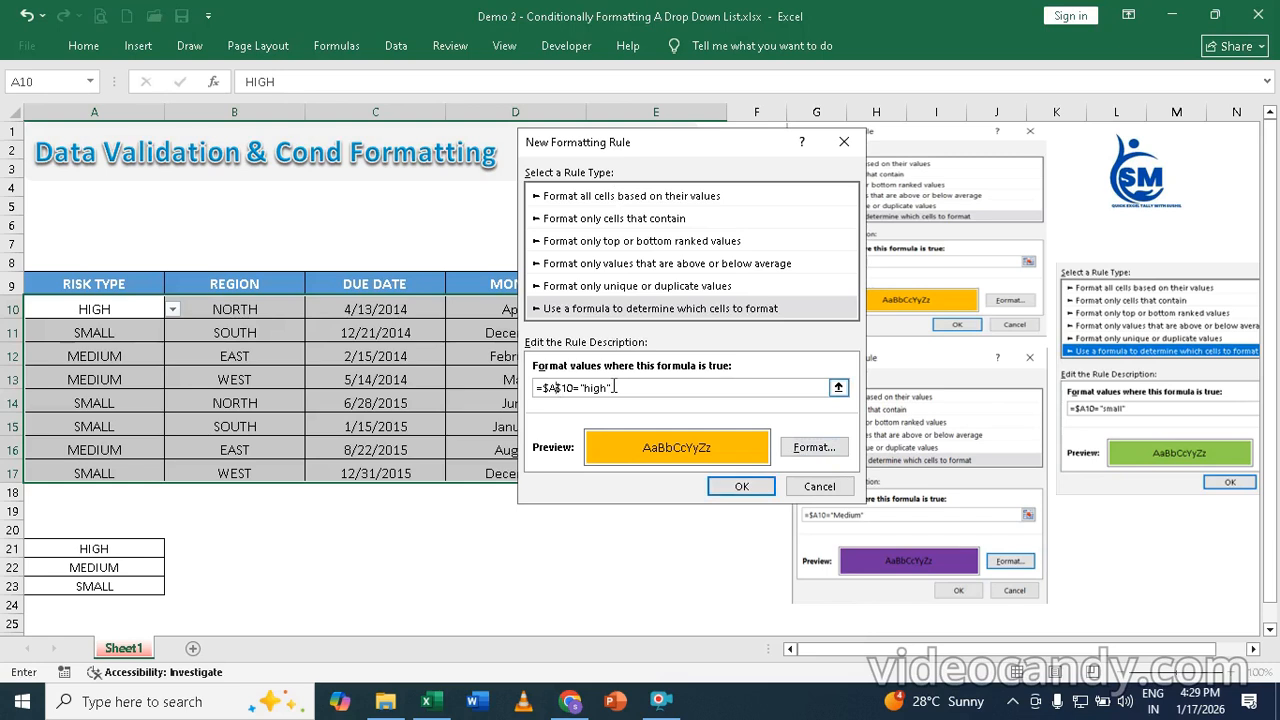
{"action": "key", "text": "BackSpace"}
{"action": "left_click", "coordinate": [750, 488]}
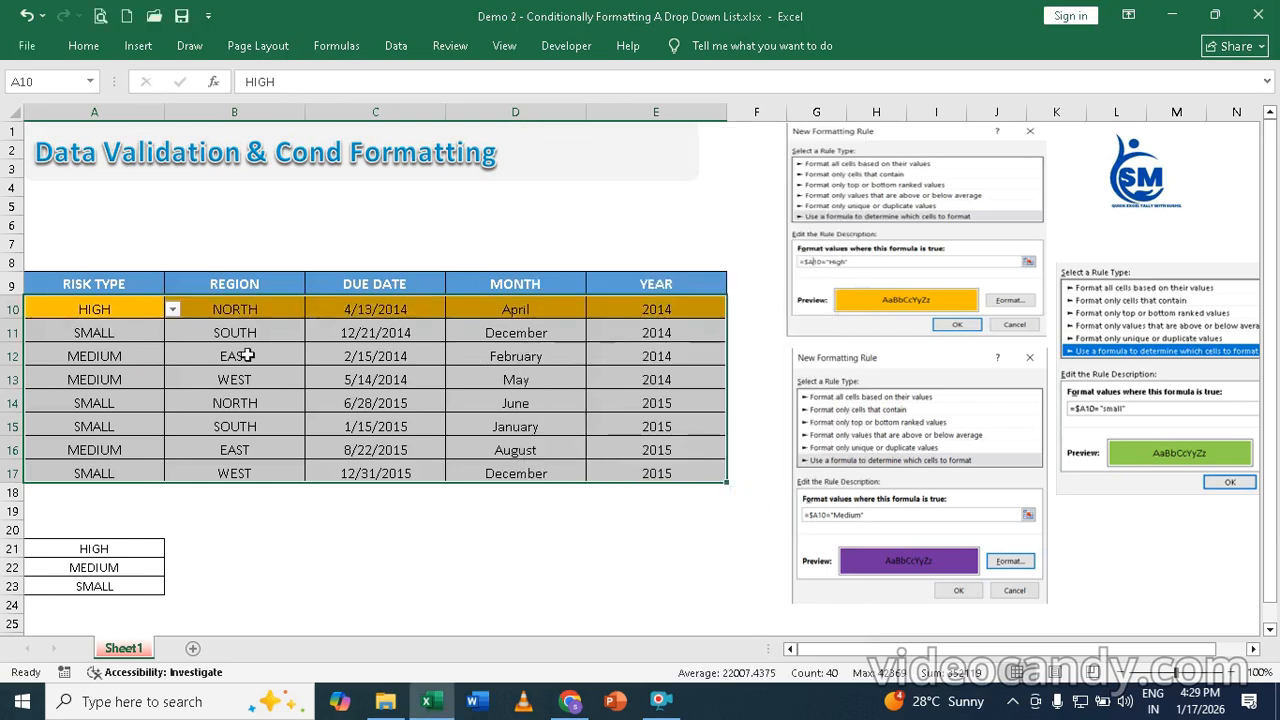
Choose HIGH as the risk type in both A12 and A15.
{"action": "left_click", "coordinate": [115, 356]}
{"action": "left_click", "coordinate": [172, 356]}
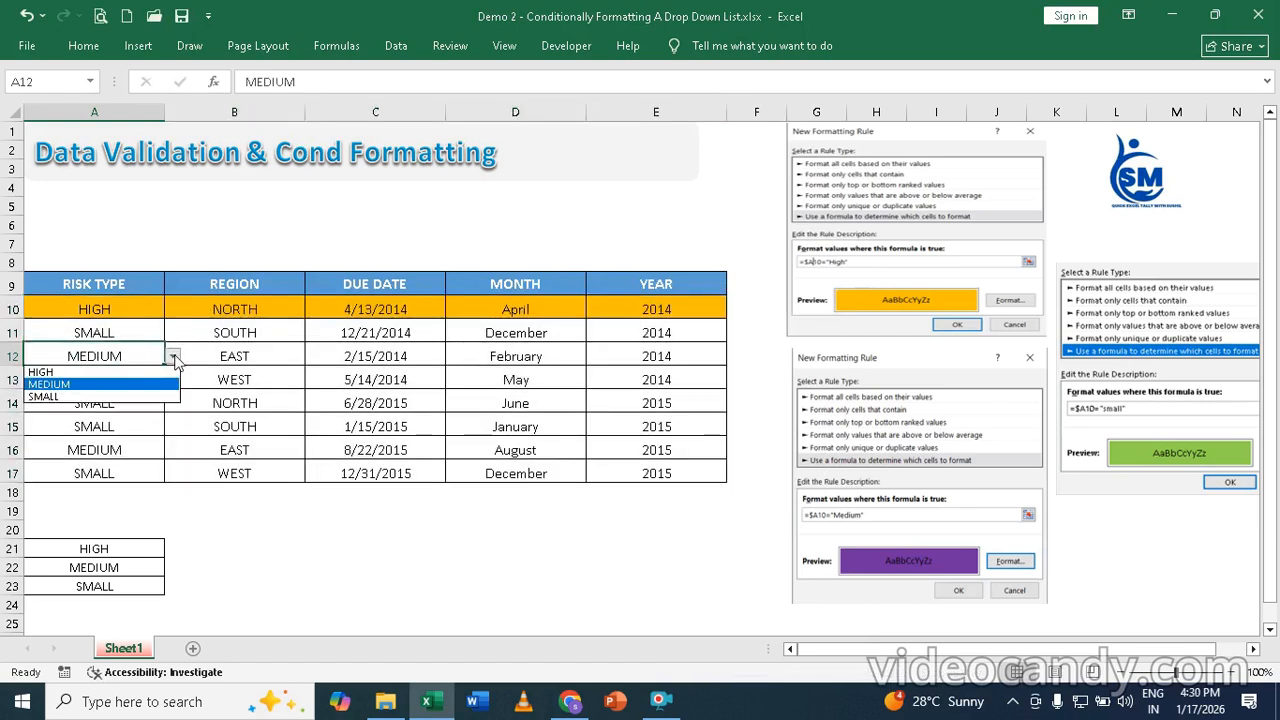
{"action": "left_click", "coordinate": [46, 372]}
{"action": "left_click", "coordinate": [130, 431]}
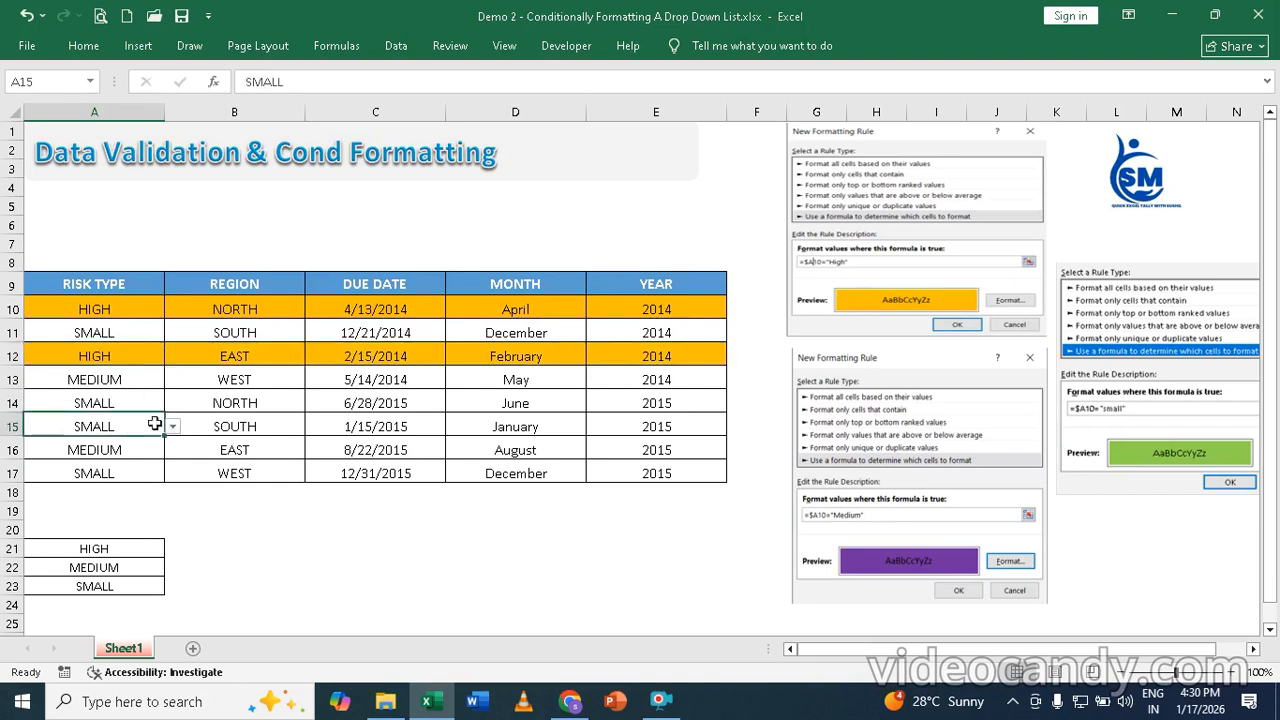
{"action": "left_click", "coordinate": [173, 428]}
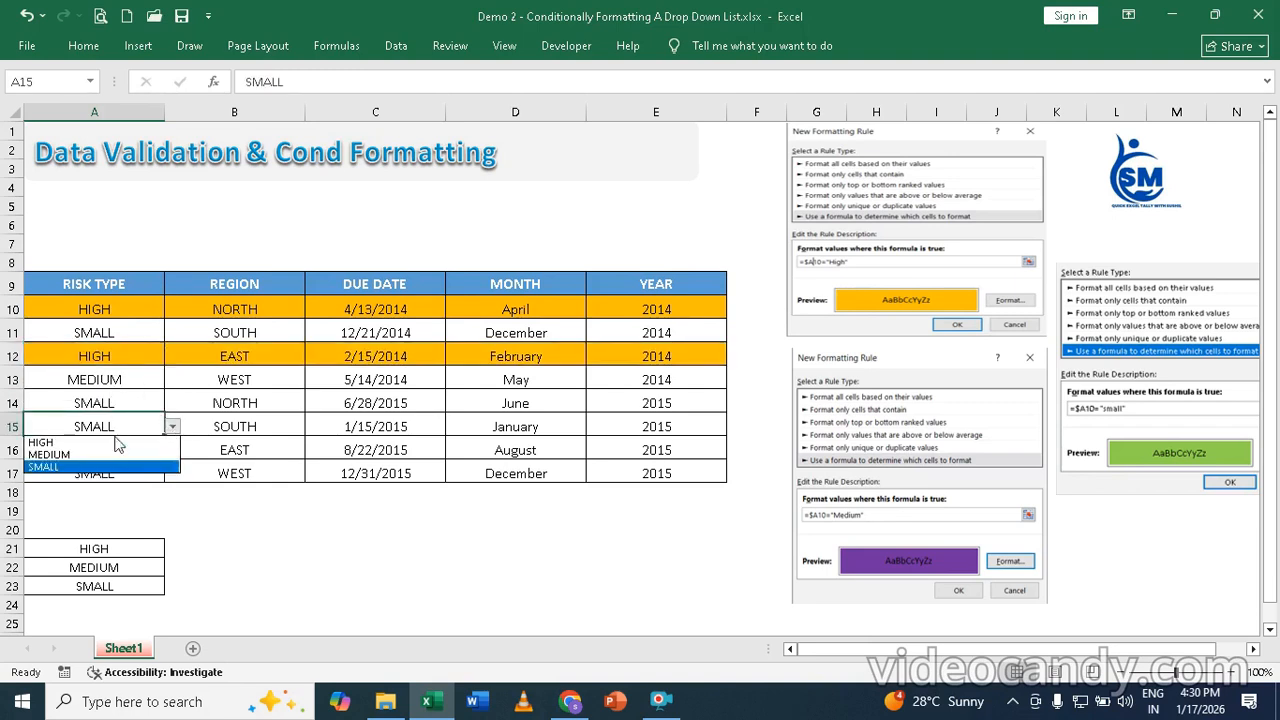
{"action": "left_click", "coordinate": [62, 443]}
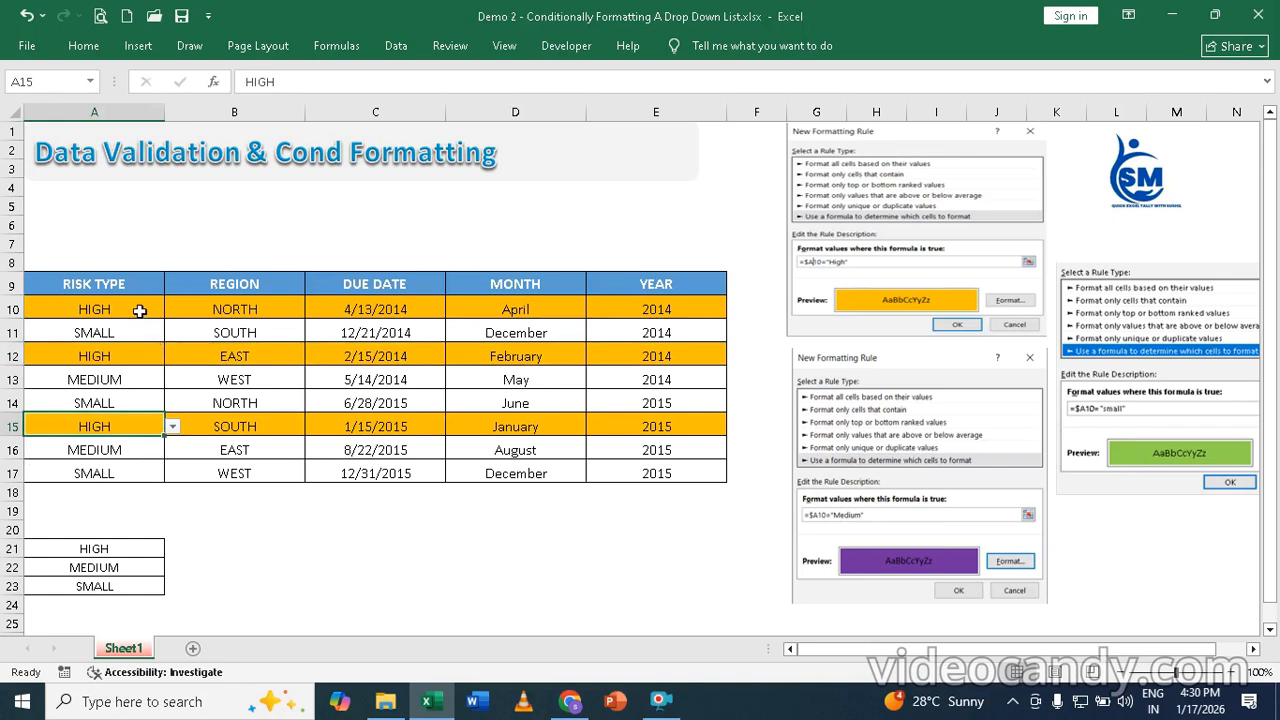
Start a formula-based conditional formatting rule for the table data A10:E17 with the formula =$A$10="medium".
{"action": "left_click_drag", "start_coordinate": [143, 305], "coordinate": [660, 470]}
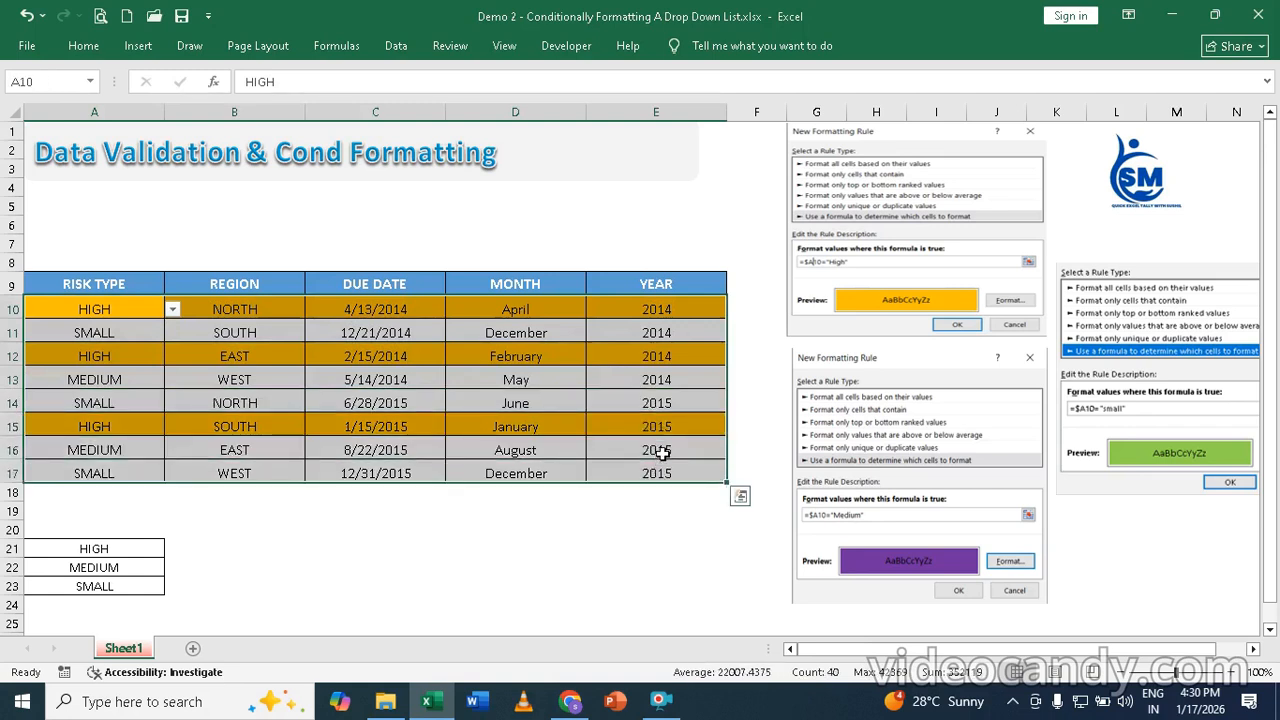
{"action": "left_click", "coordinate": [86, 46]}
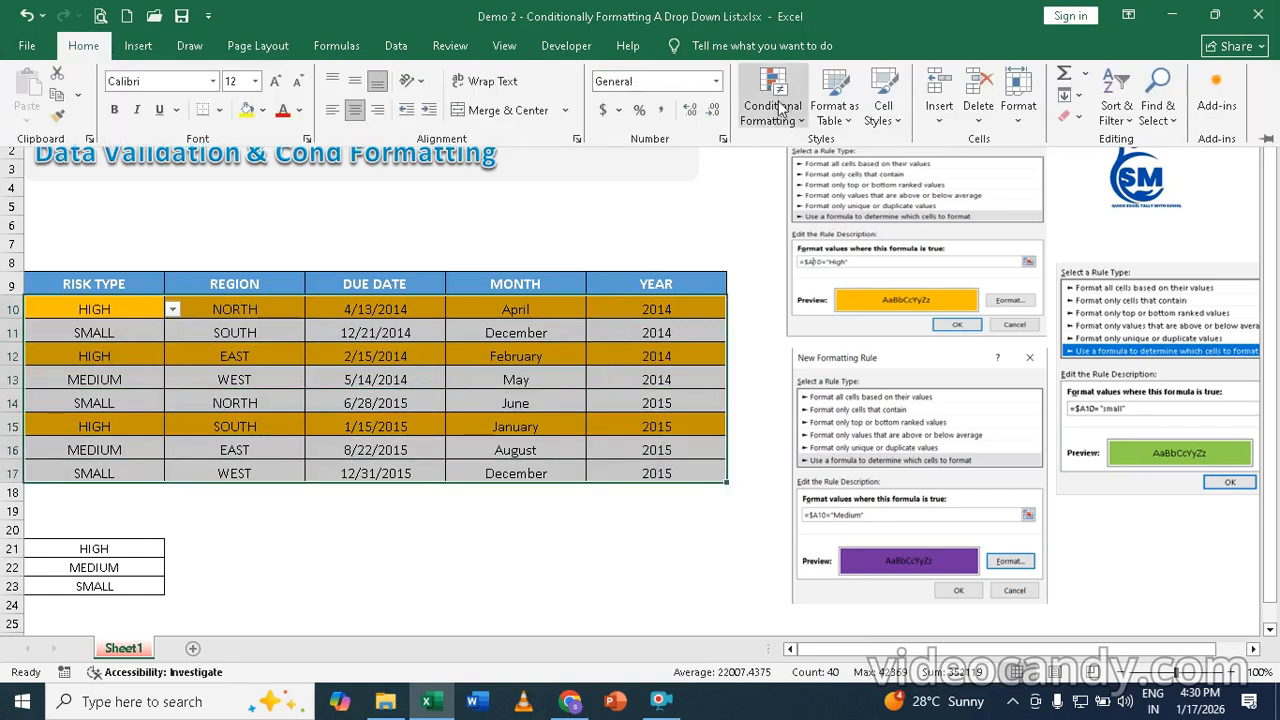
{"action": "left_click", "coordinate": [779, 105]}
{"action": "left_click", "coordinate": [797, 321]}
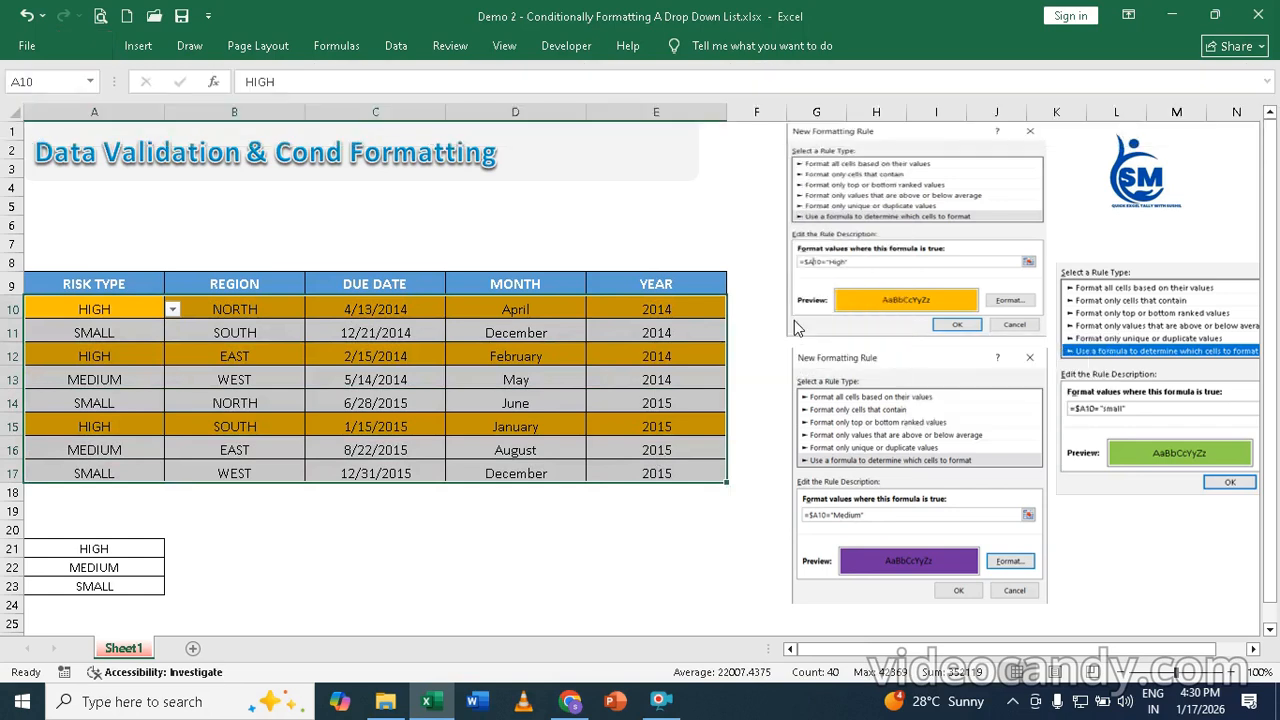
{"action": "left_click", "coordinate": [530, 288]}
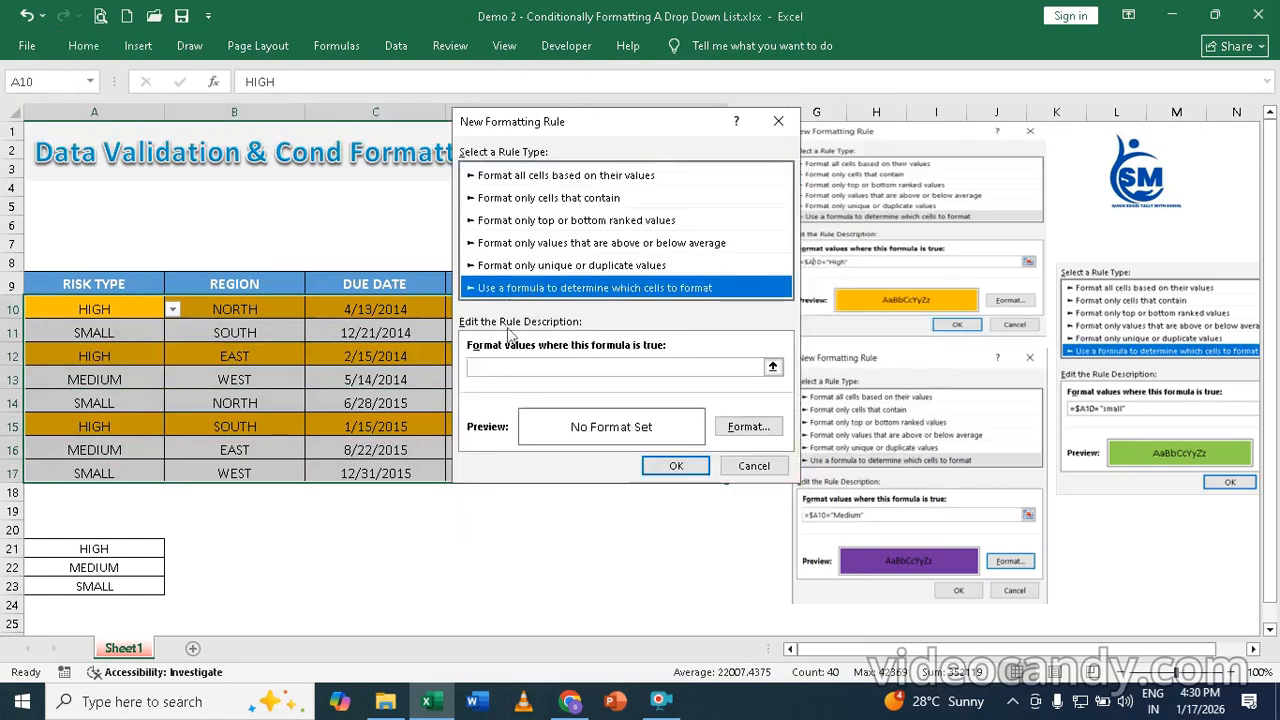
{"action": "left_click", "coordinate": [503, 366]}
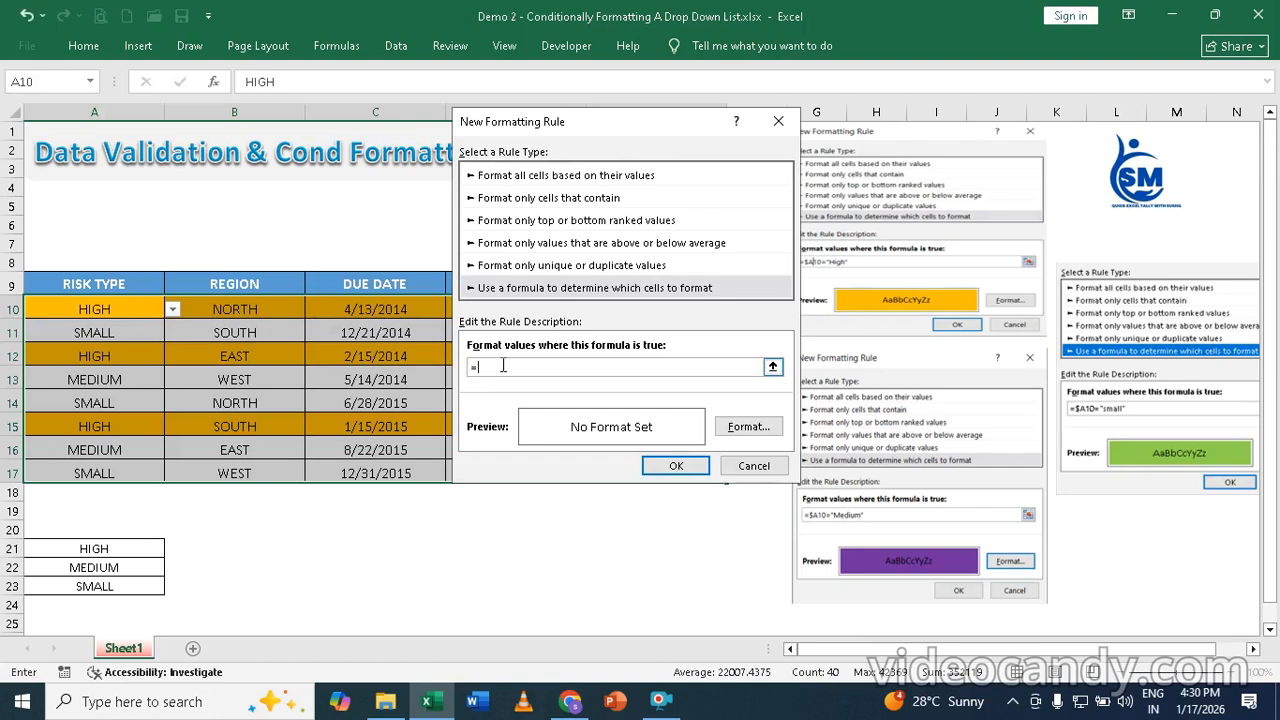
{"action": "left_click", "coordinate": [122, 310]}
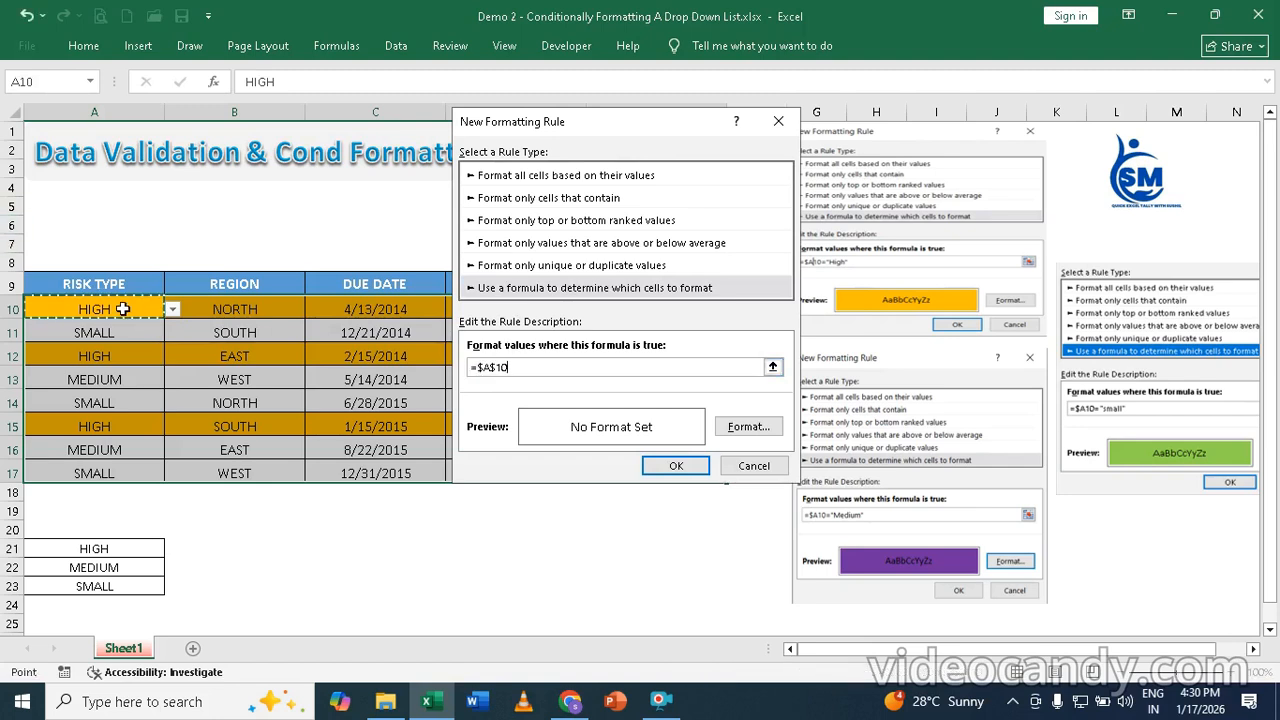
{"action": "type", "text": "=\"medium"}
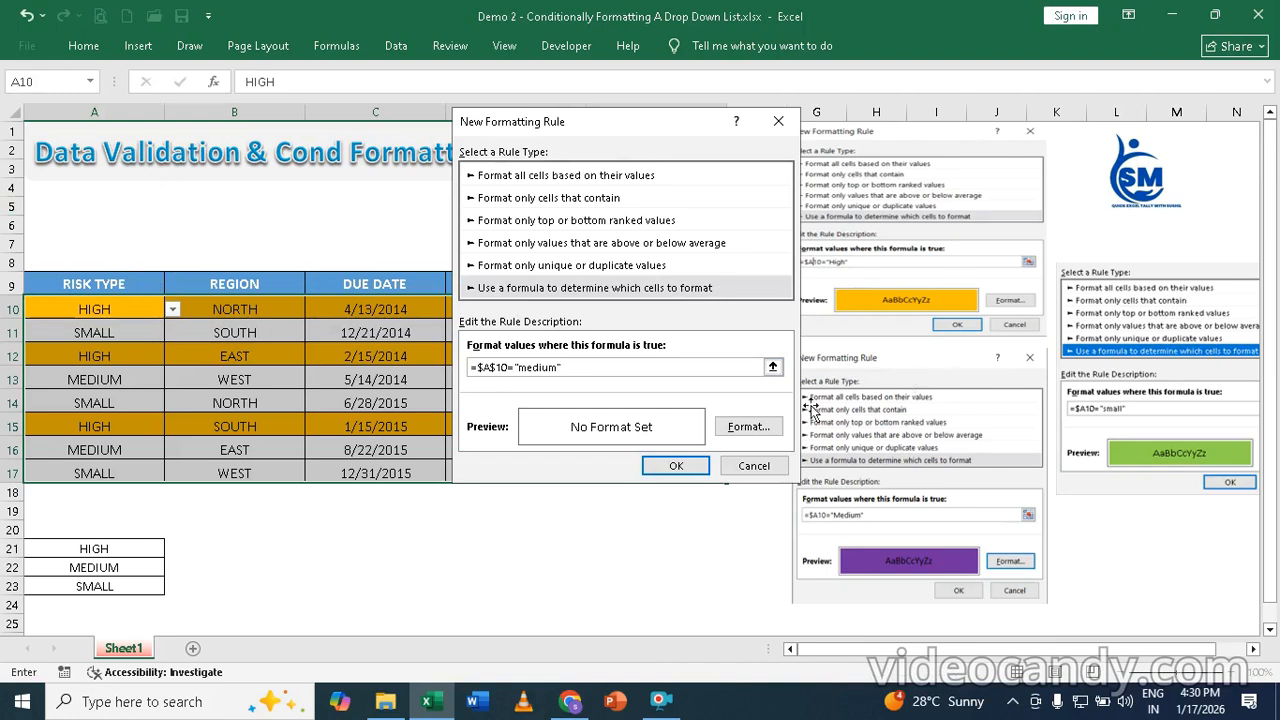
Give the "medium" rule a purple fill from the standard colors and apply it with the formula changed to =$A10="medium".
{"action": "left_click", "coordinate": [750, 427]}
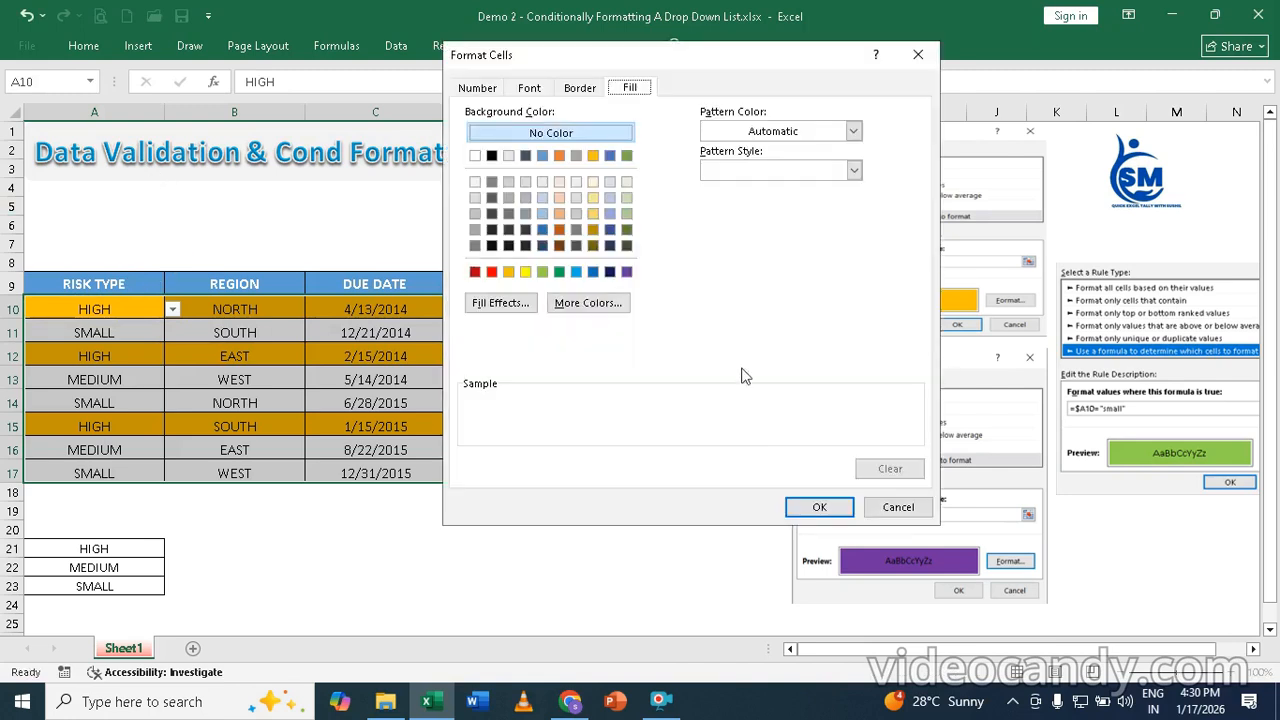
{"action": "left_click", "coordinate": [626, 271]}
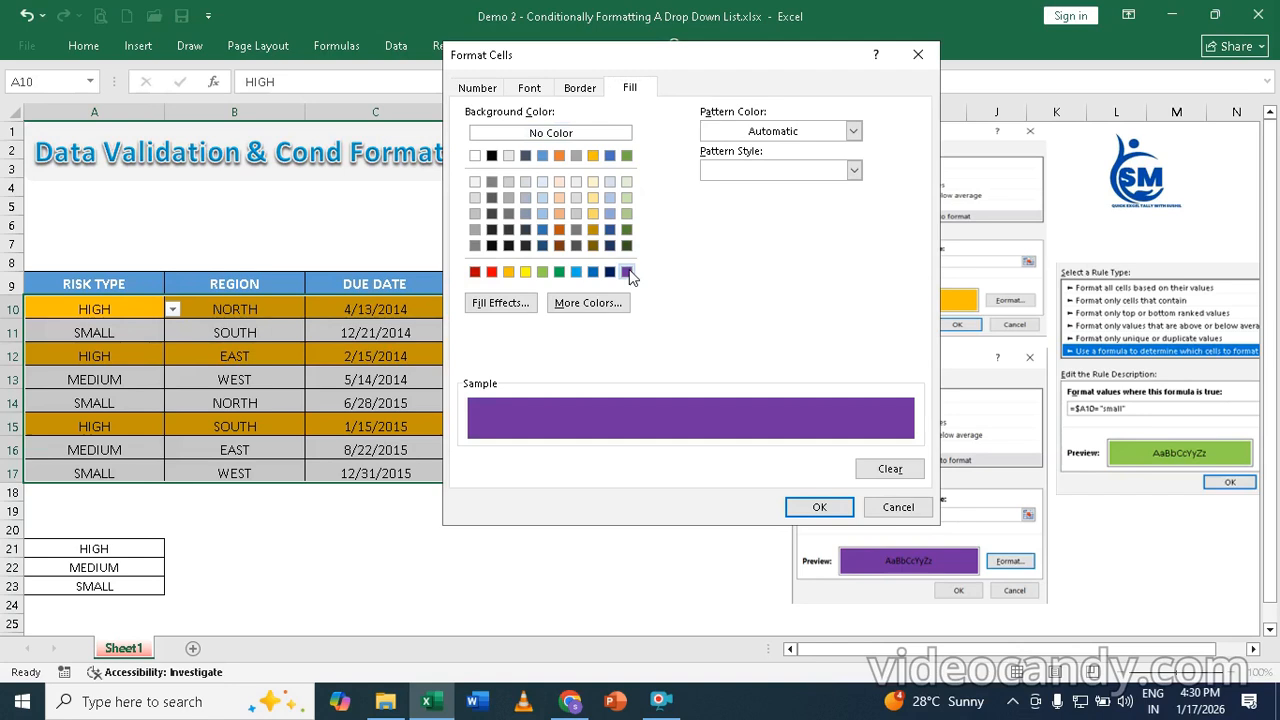
{"action": "left_click", "coordinate": [819, 507]}
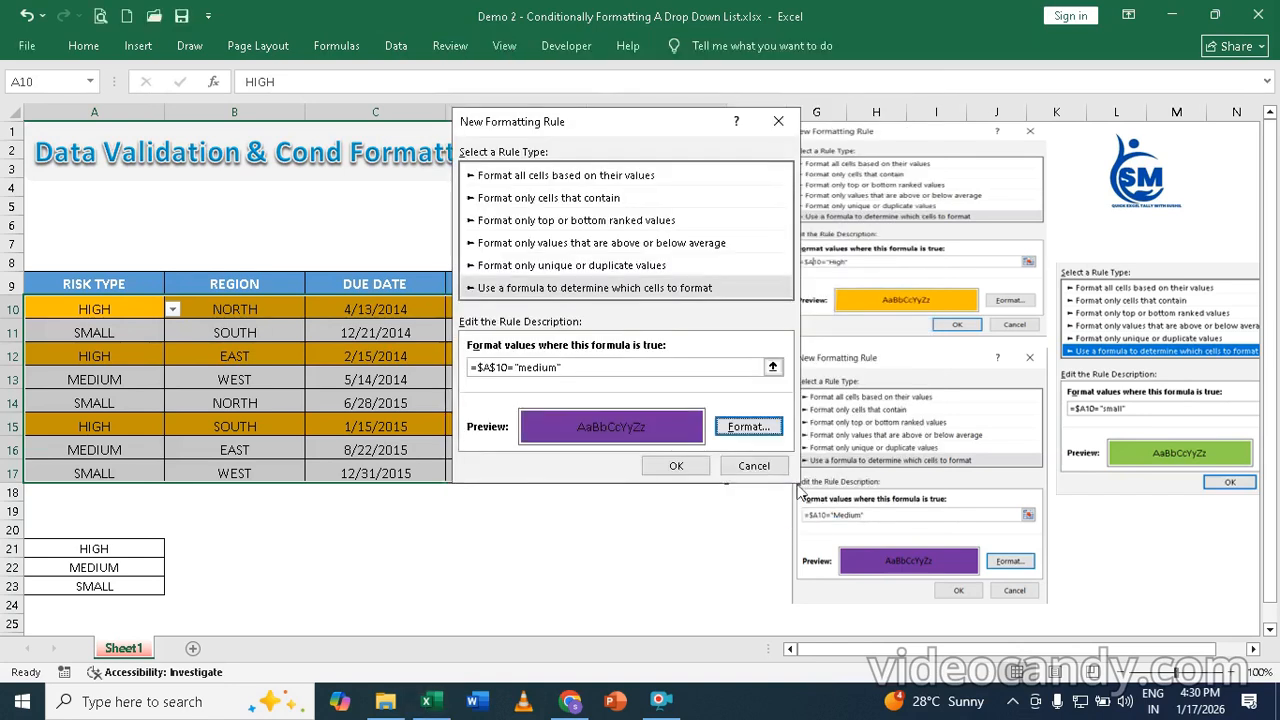
{"action": "double_click", "coordinate": [491, 368]}
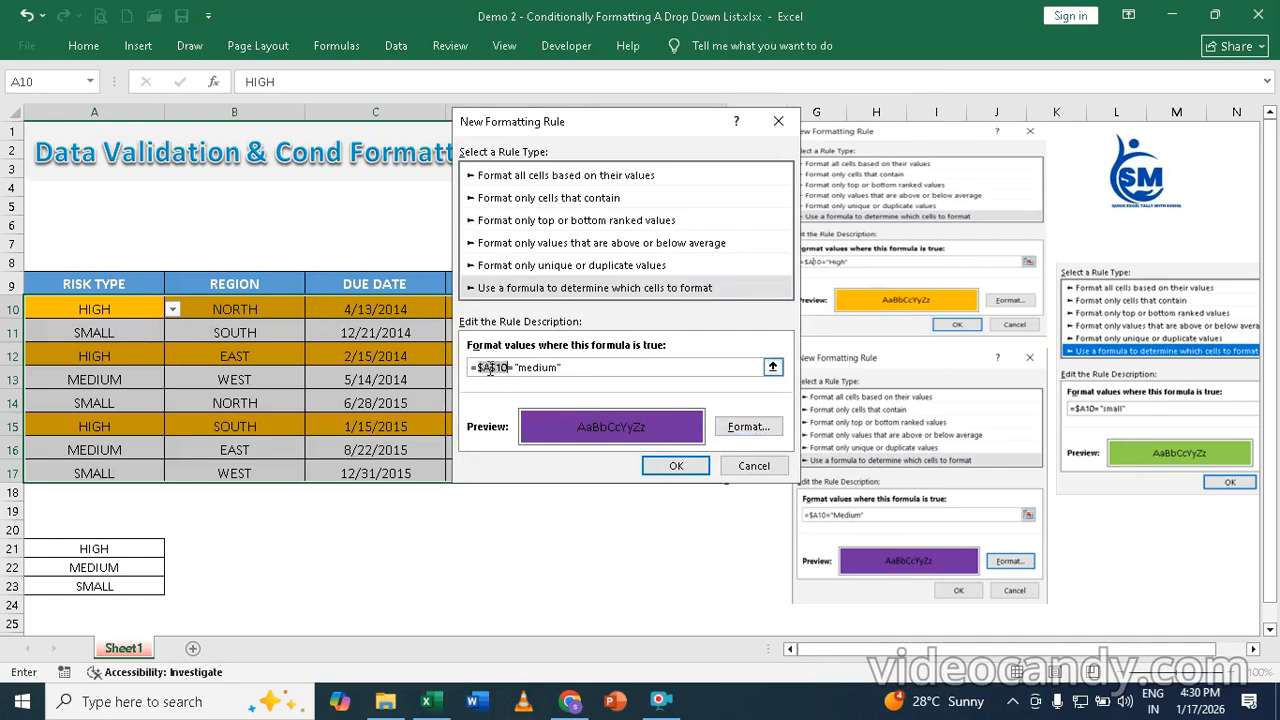
{"action": "left_click", "coordinate": [494, 370]}
{"action": "key", "text": "BackSpace"}
{"action": "left_click", "coordinate": [684, 466]}
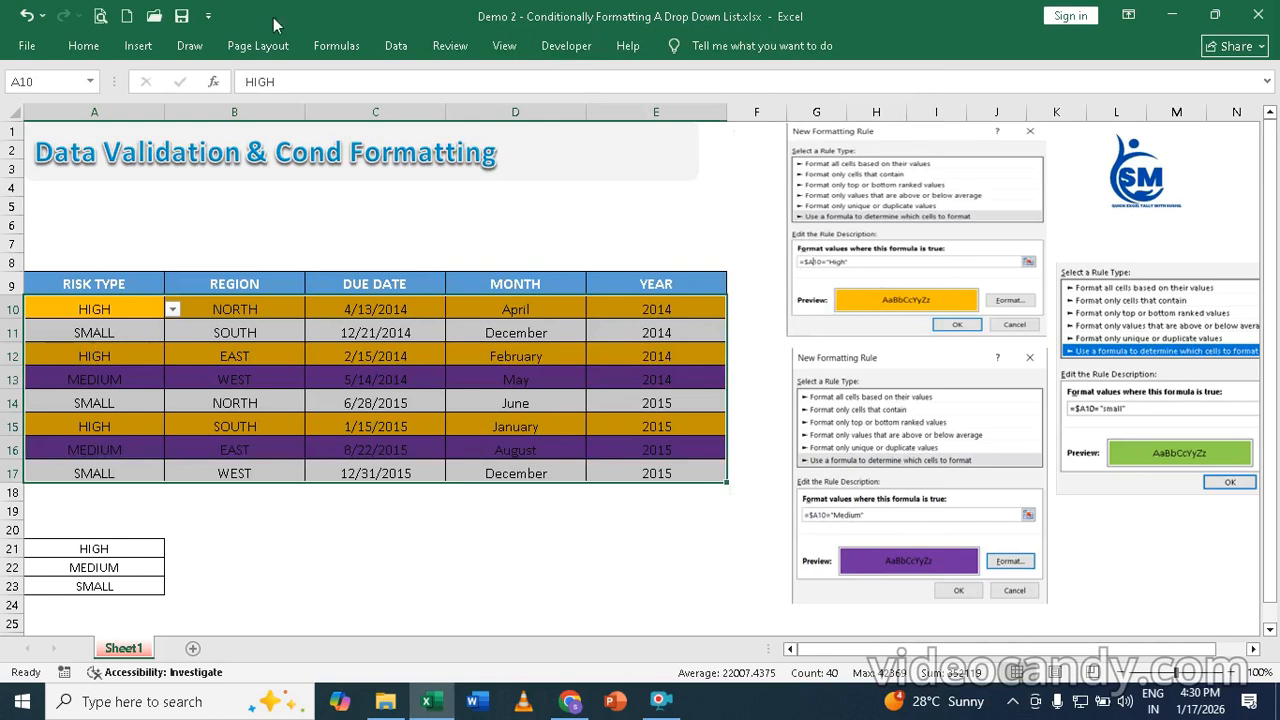
Start another formula-based conditional formatting rule for A10:E17 with the formula =$A$10="samall".
{"action": "left_click", "coordinate": [85, 46]}
{"action": "double_click", "coordinate": [95, 46]}
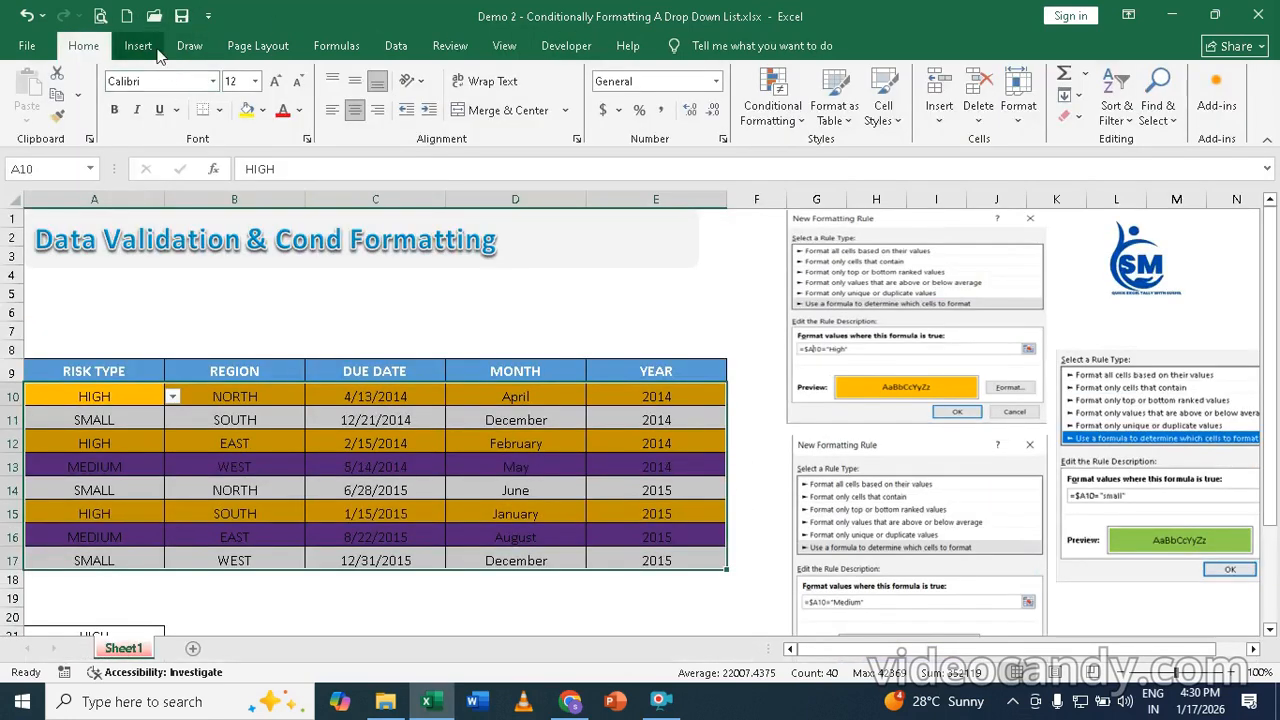
{"action": "left_click", "coordinate": [770, 105]}
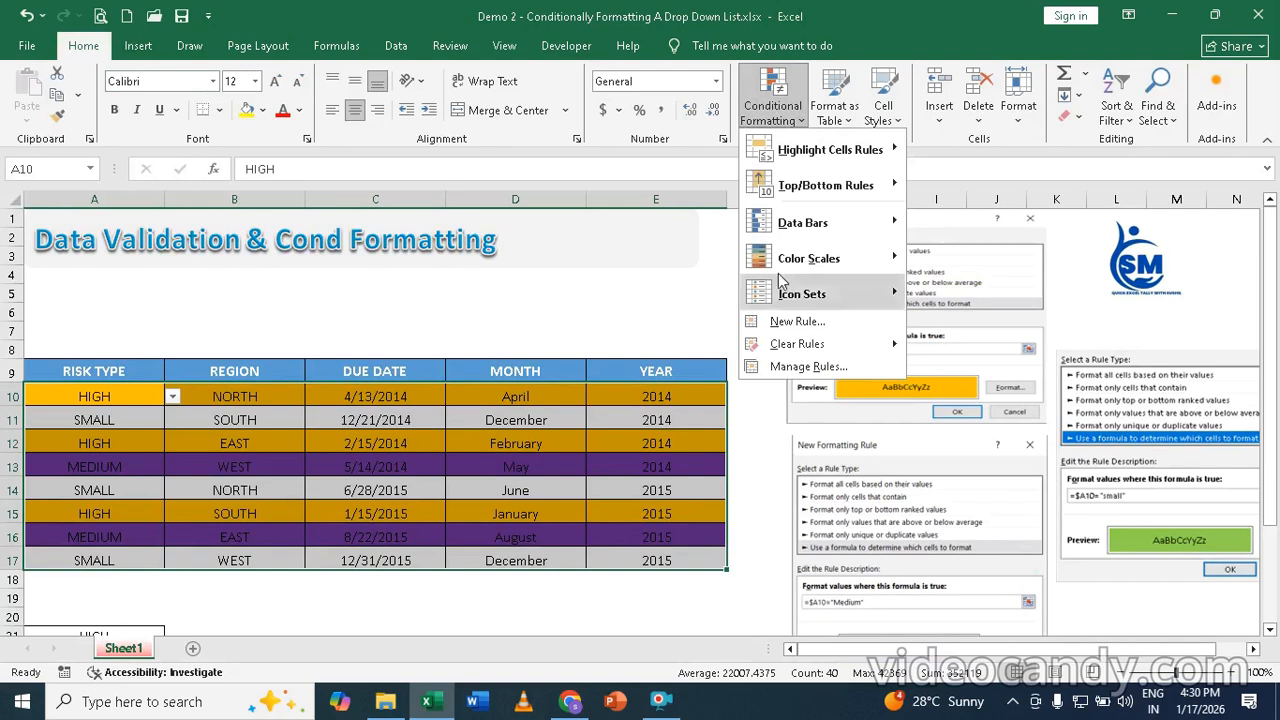
{"action": "left_click", "coordinate": [789, 322]}
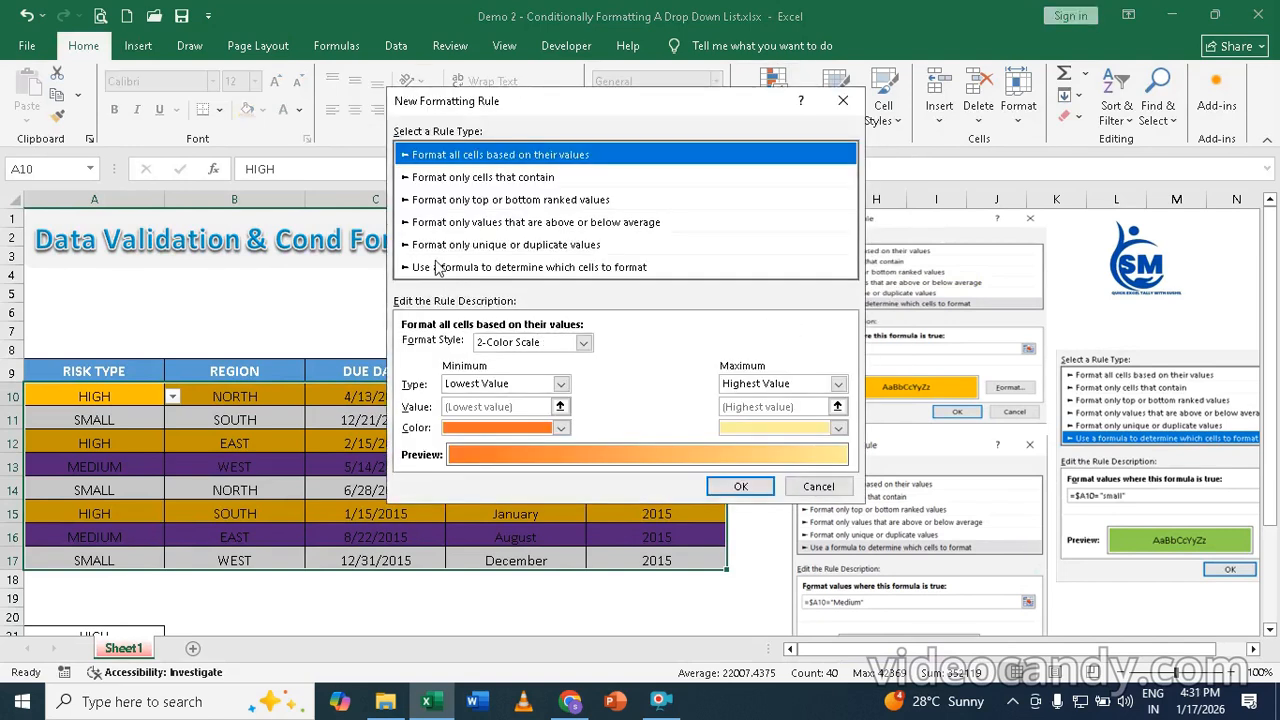
{"action": "left_click", "coordinate": [436, 268]}
{"action": "left_click", "coordinate": [433, 347]}
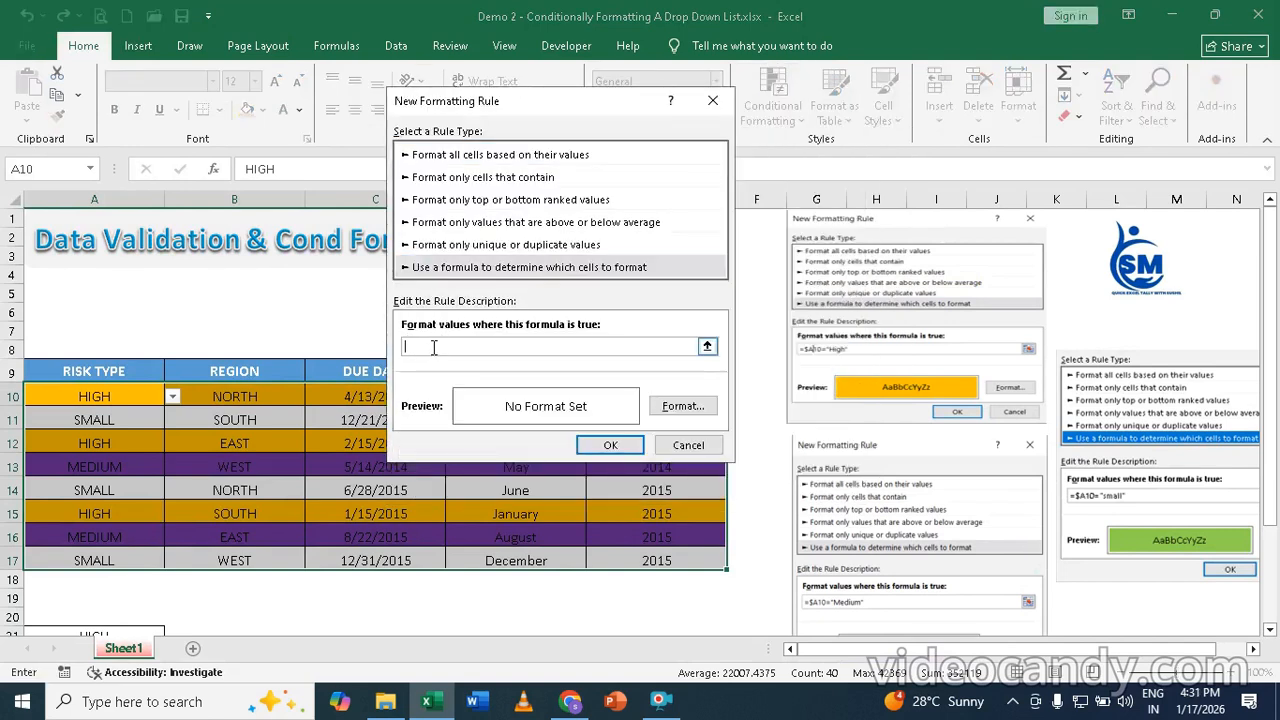
{"action": "type", "text": "="}
{"action": "left_click", "coordinate": [110, 398]}
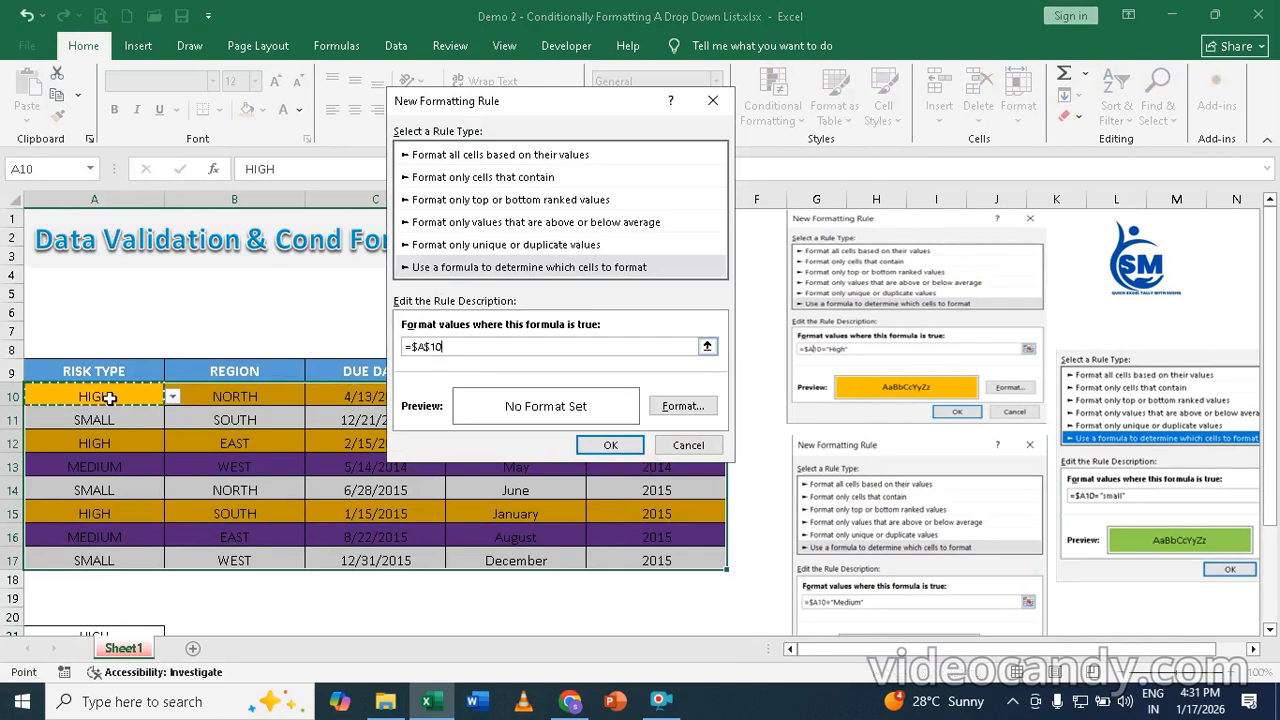
{"action": "type", "text": "=\"samall"}
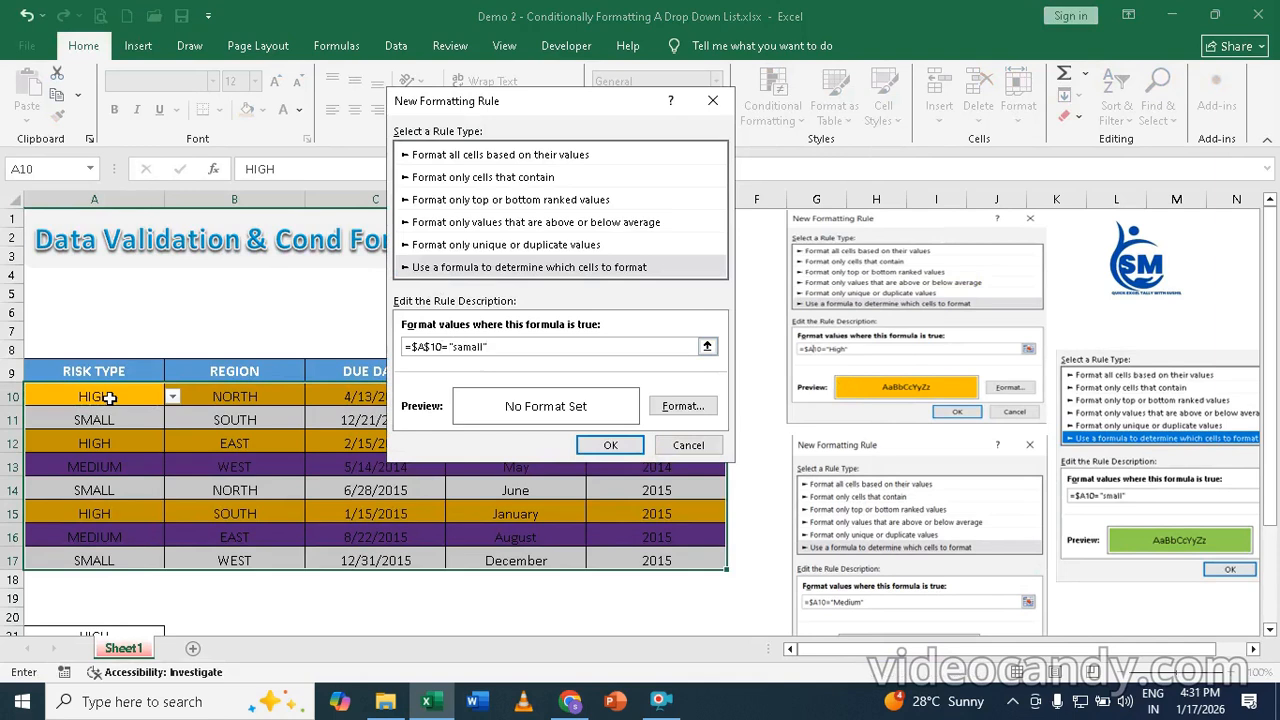
Give the new rule a light green fill from the standard colors and apply it with the formula changed to =$A10="samall".
{"action": "left_click", "coordinate": [688, 407]}
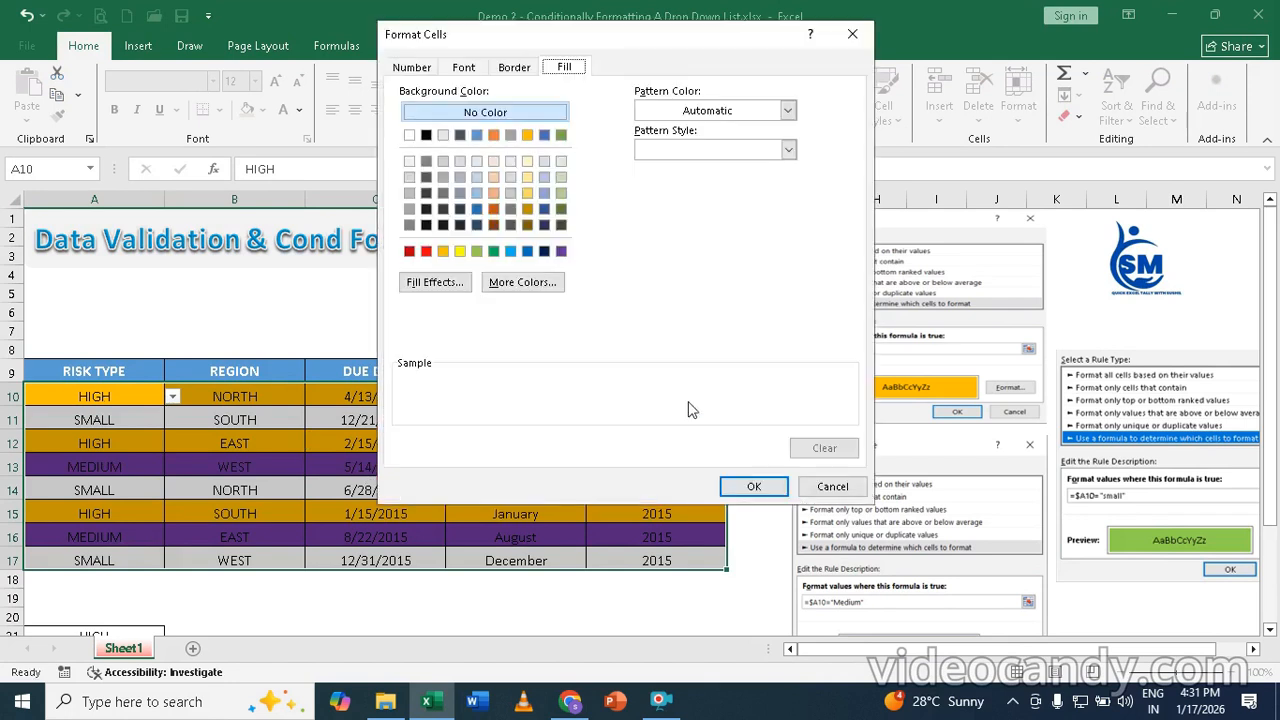
{"action": "left_click", "coordinate": [477, 251]}
{"action": "left_click", "coordinate": [740, 486]}
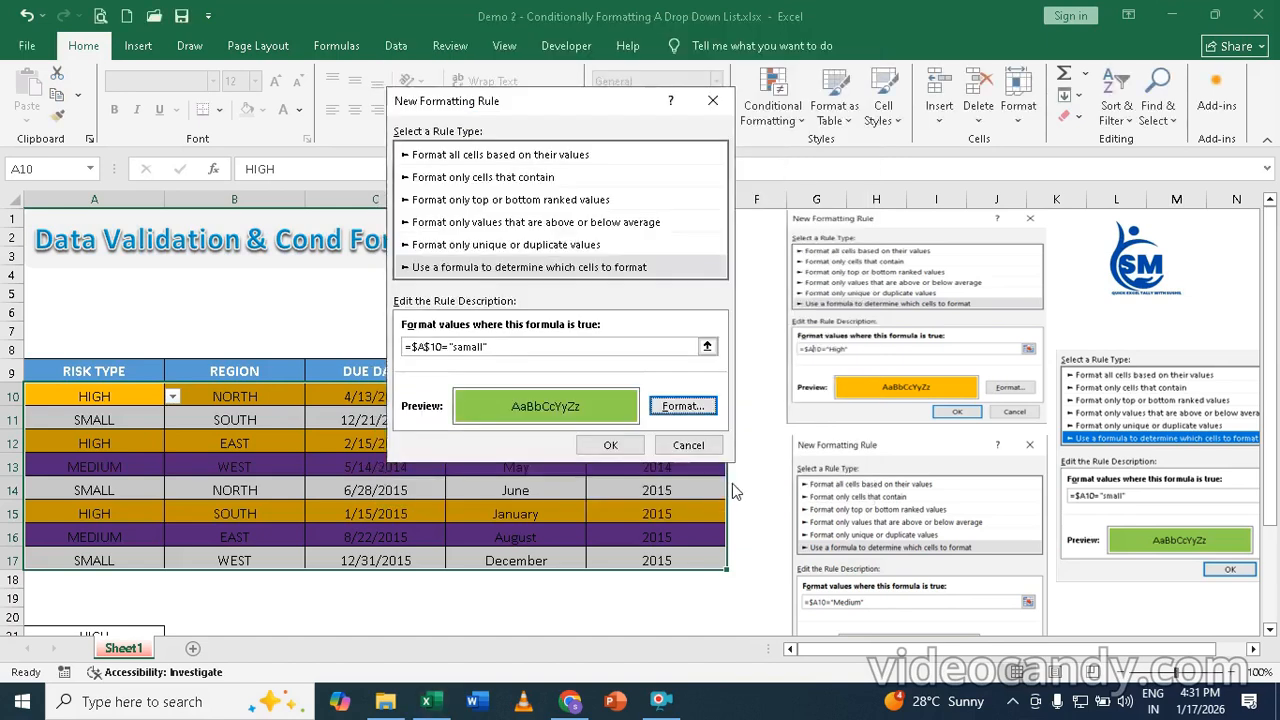
{"action": "double_click", "coordinate": [424, 347]}
{"action": "left_click", "coordinate": [427, 347]}
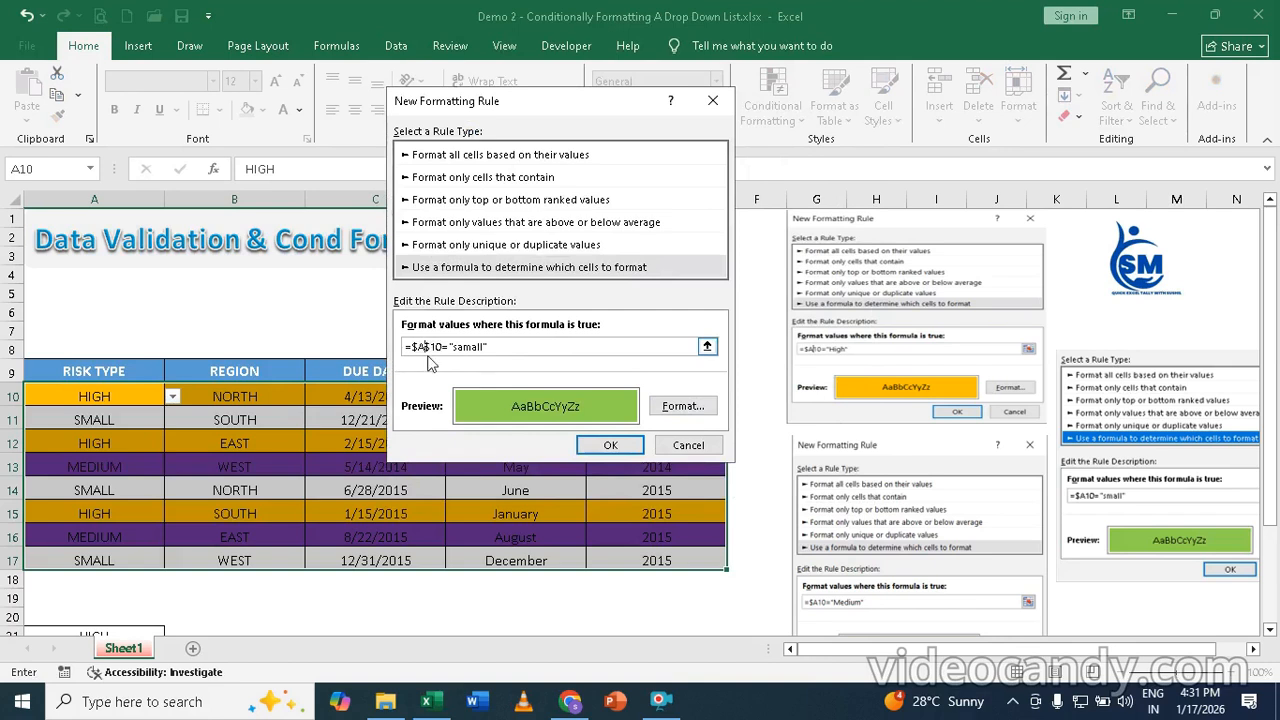
{"action": "key", "text": "BackSpace"}
{"action": "left_click", "coordinate": [610, 445]}
{"action": "left_click", "coordinate": [626, 443]}
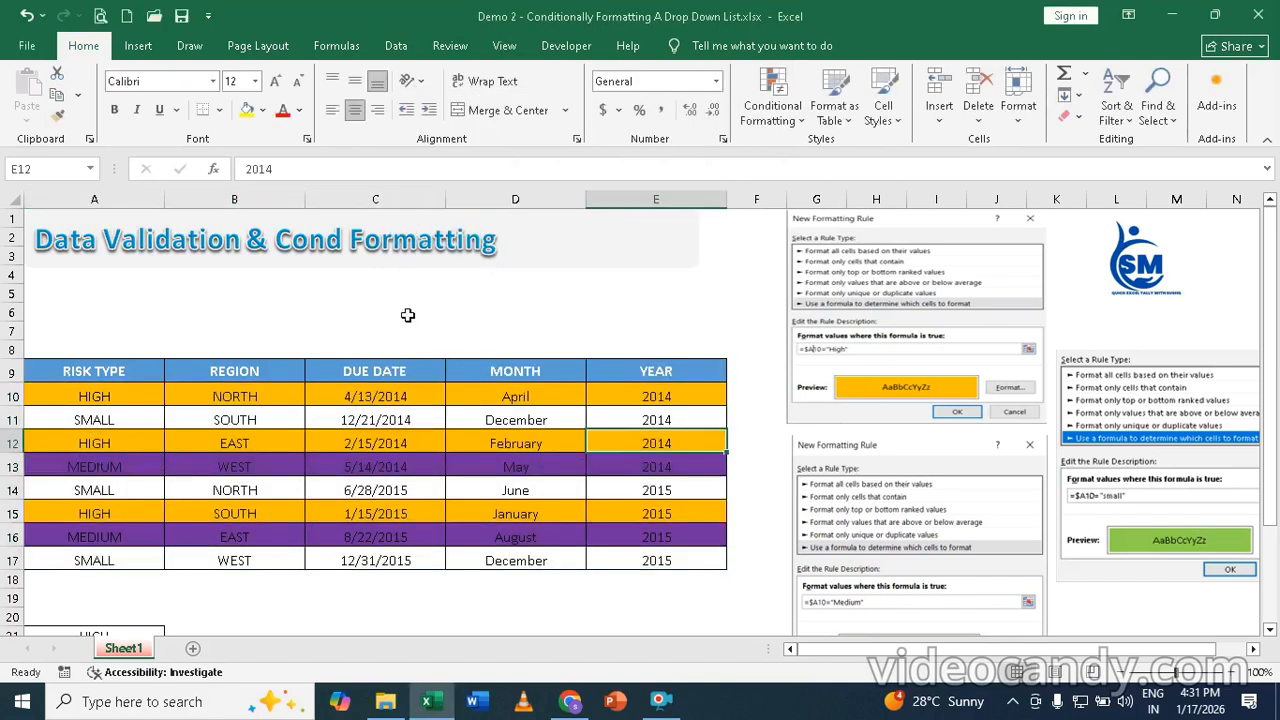
Edit the existing green-fill conditional formatting rule so its formula reads =$A10="small".
{"action": "left_click", "coordinate": [770, 108]}
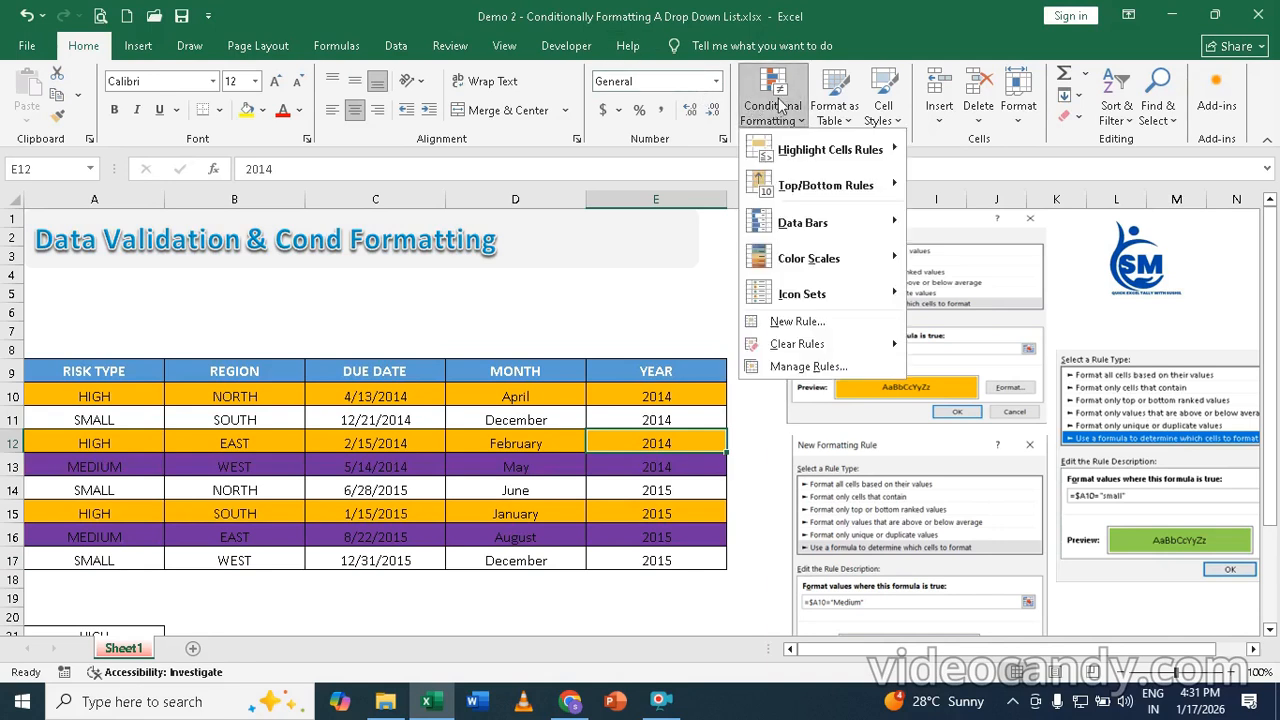
{"action": "left_click", "coordinate": [801, 367]}
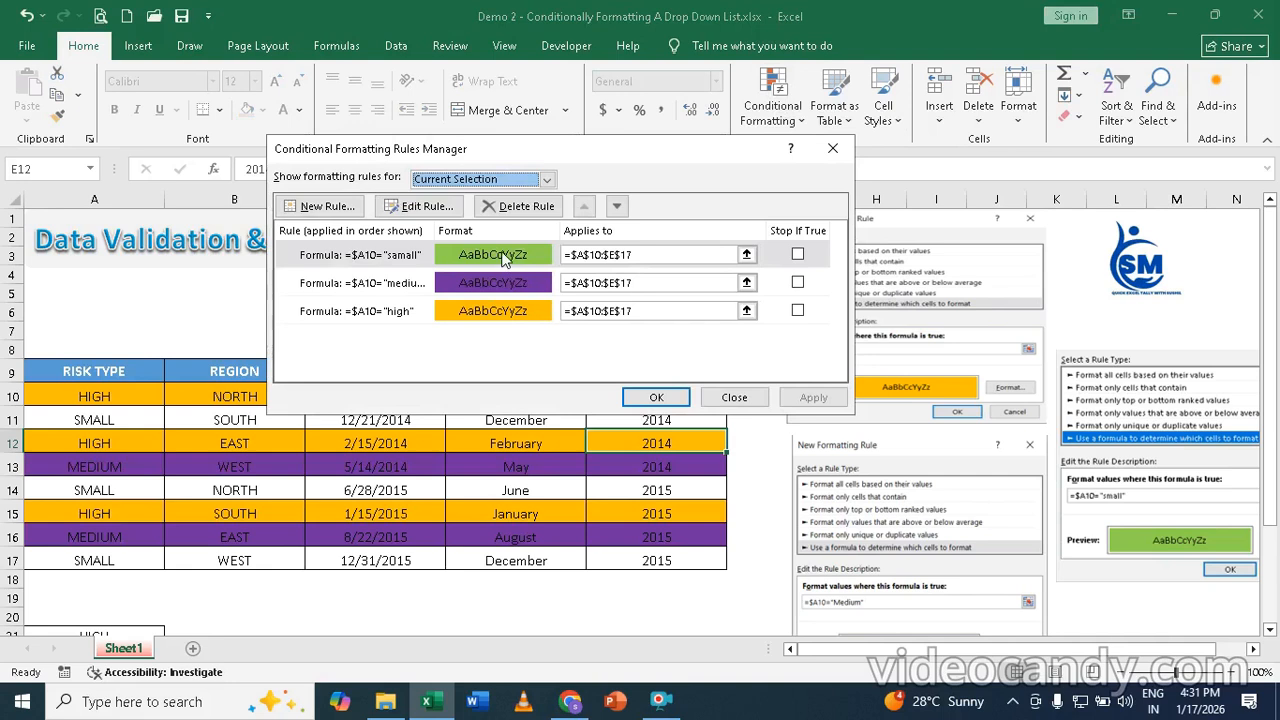
{"action": "left_click", "coordinate": [505, 258]}
{"action": "left_click", "coordinate": [420, 206]}
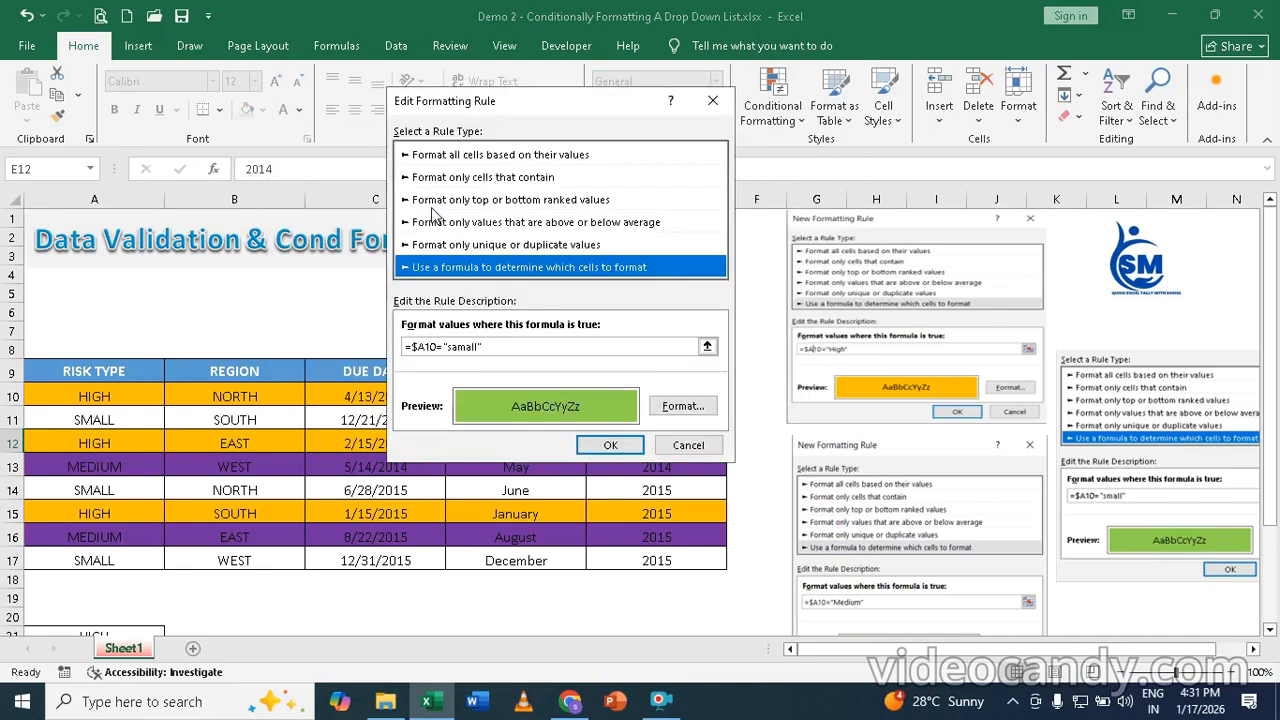
{"action": "left_click", "coordinate": [504, 346]}
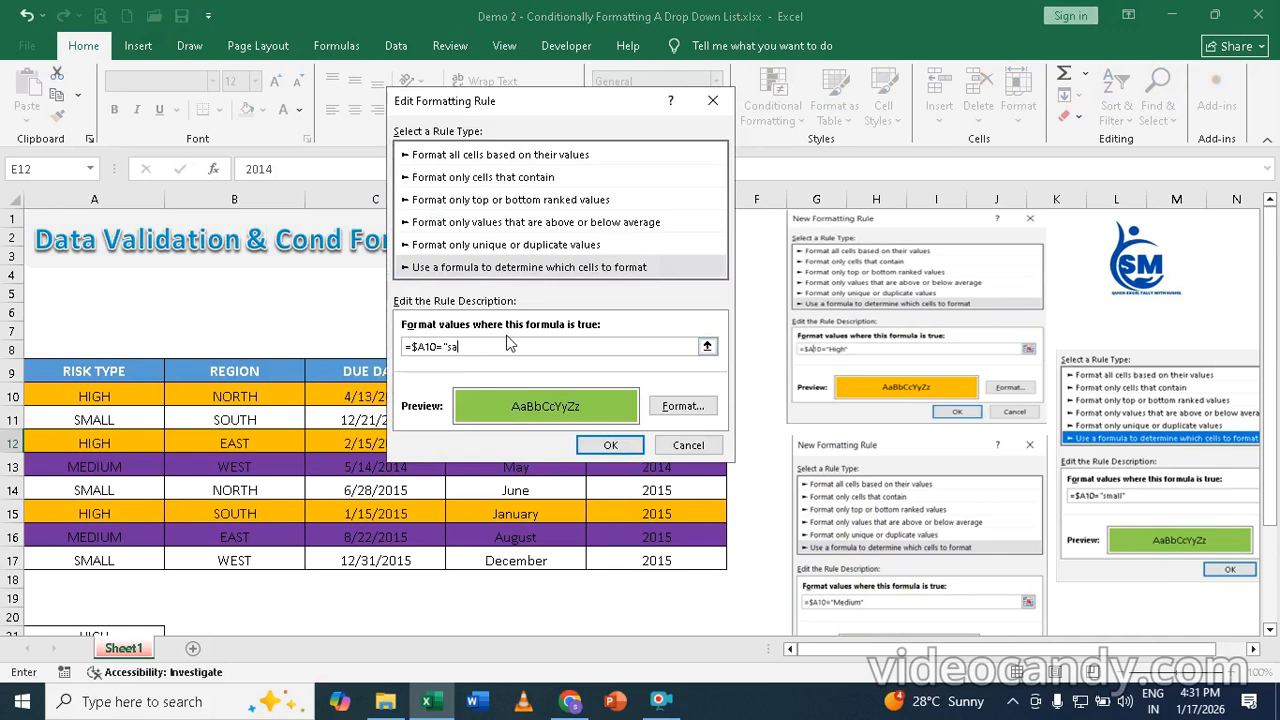
{"action": "type", "text": "all"}
{"action": "left_click", "coordinate": [612, 446]}
{"action": "left_click", "coordinate": [607, 450]}
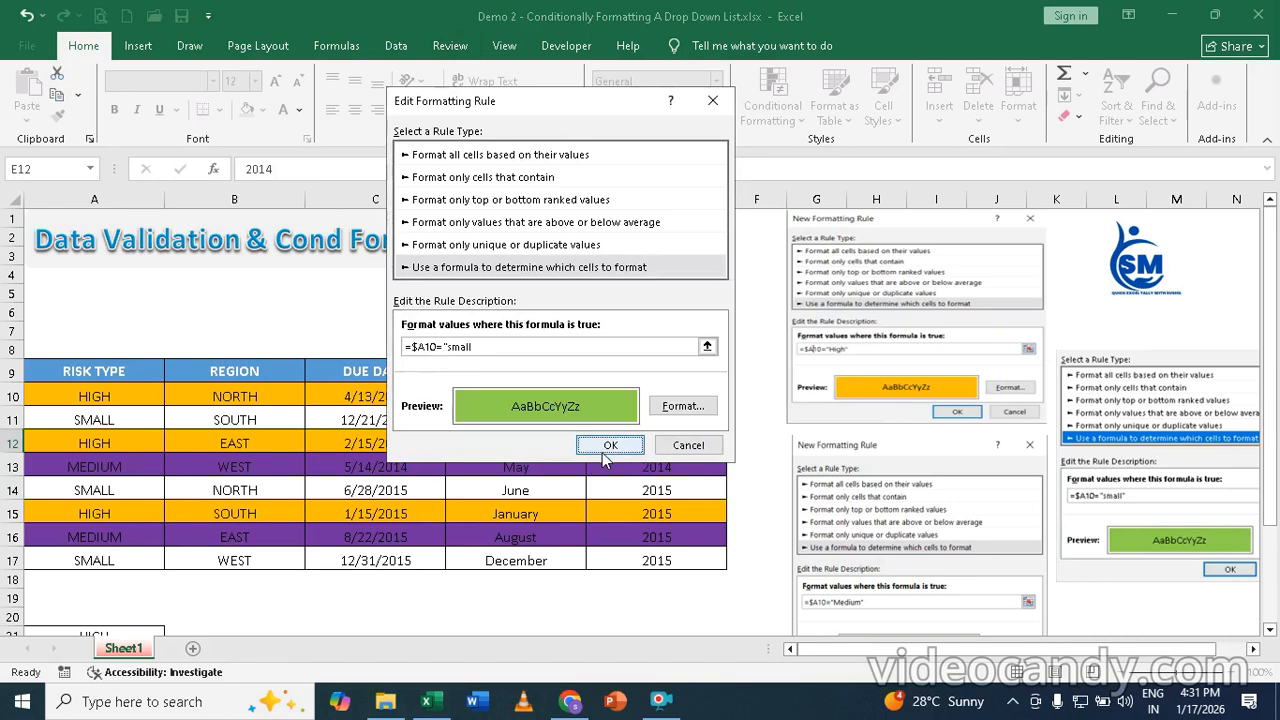
{"action": "left_click", "coordinate": [483, 346]}
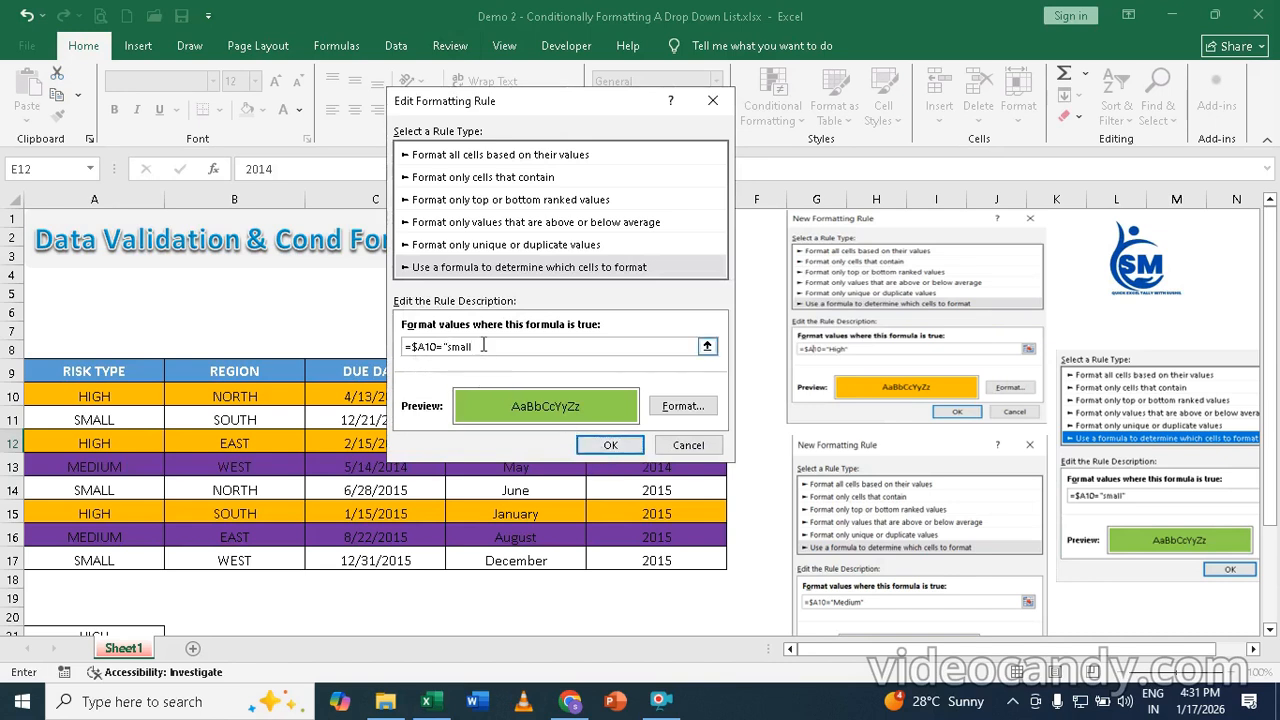
{"action": "left_click", "coordinate": [626, 446]}
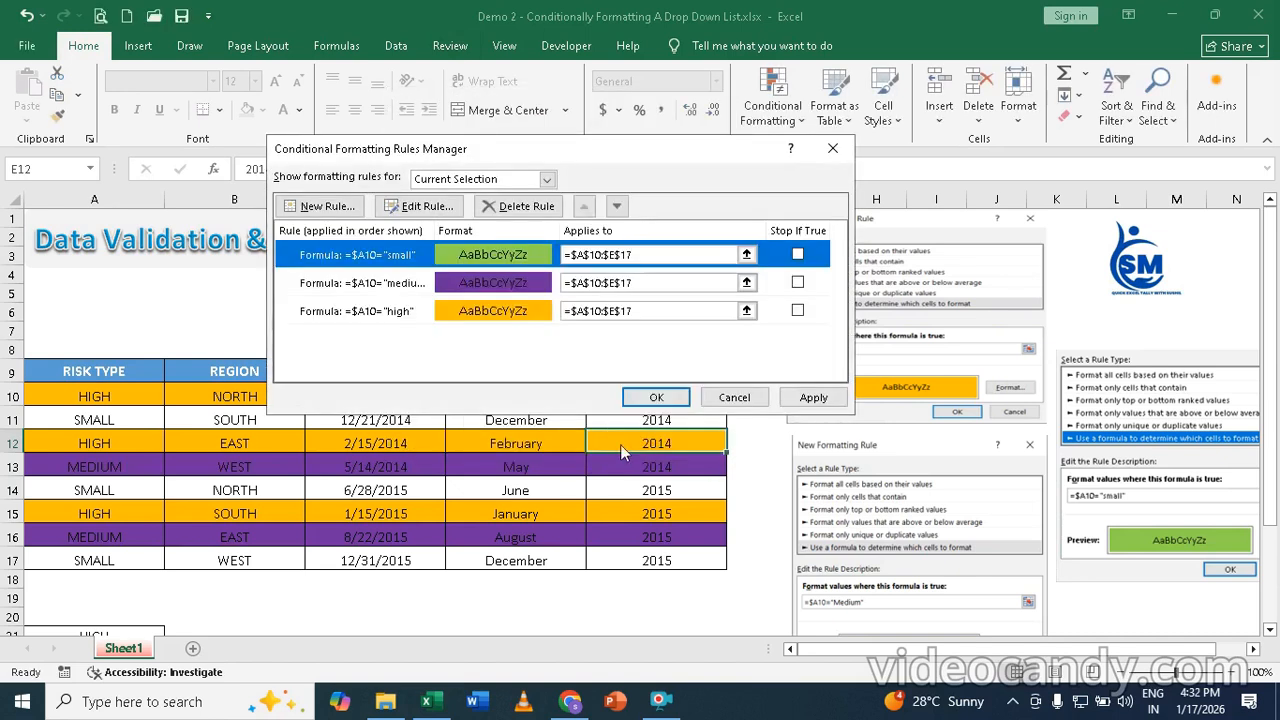
Apply the edited conditional formatting rules and change the risk type in A10 to MEDIUM.
{"action": "left_click", "coordinate": [648, 398]}
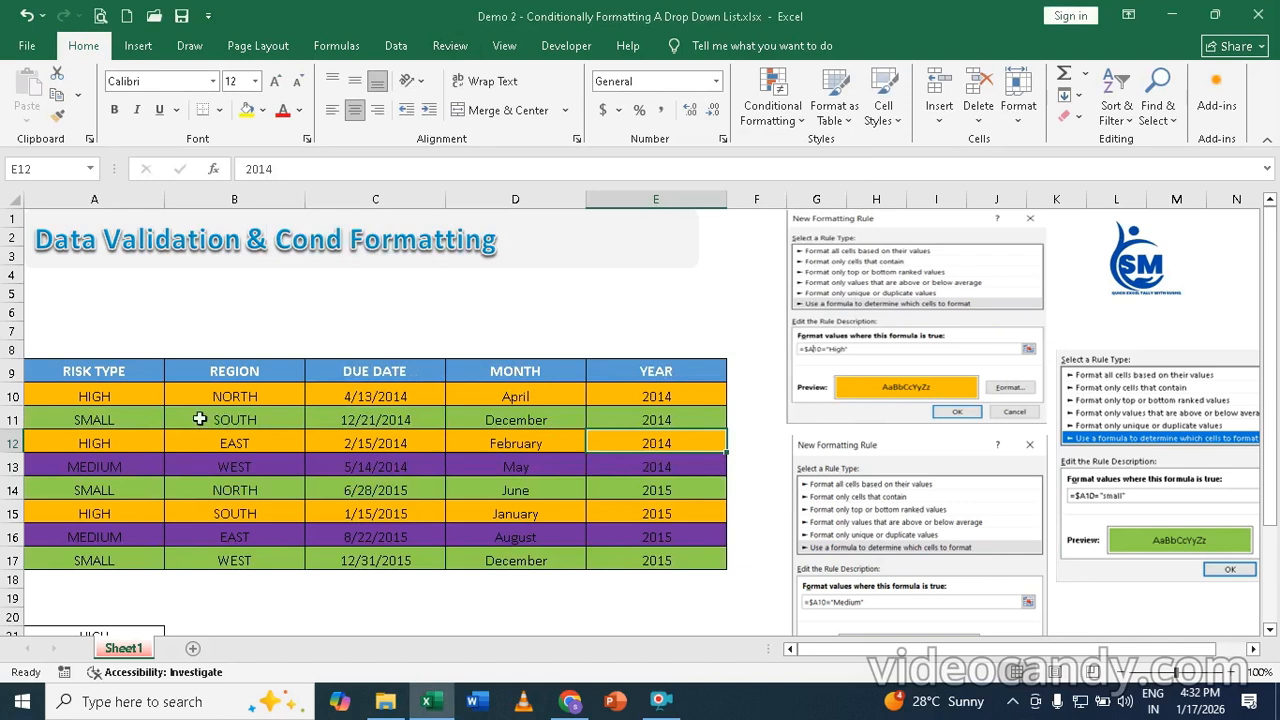
{"action": "double_click", "coordinate": [135, 394]}
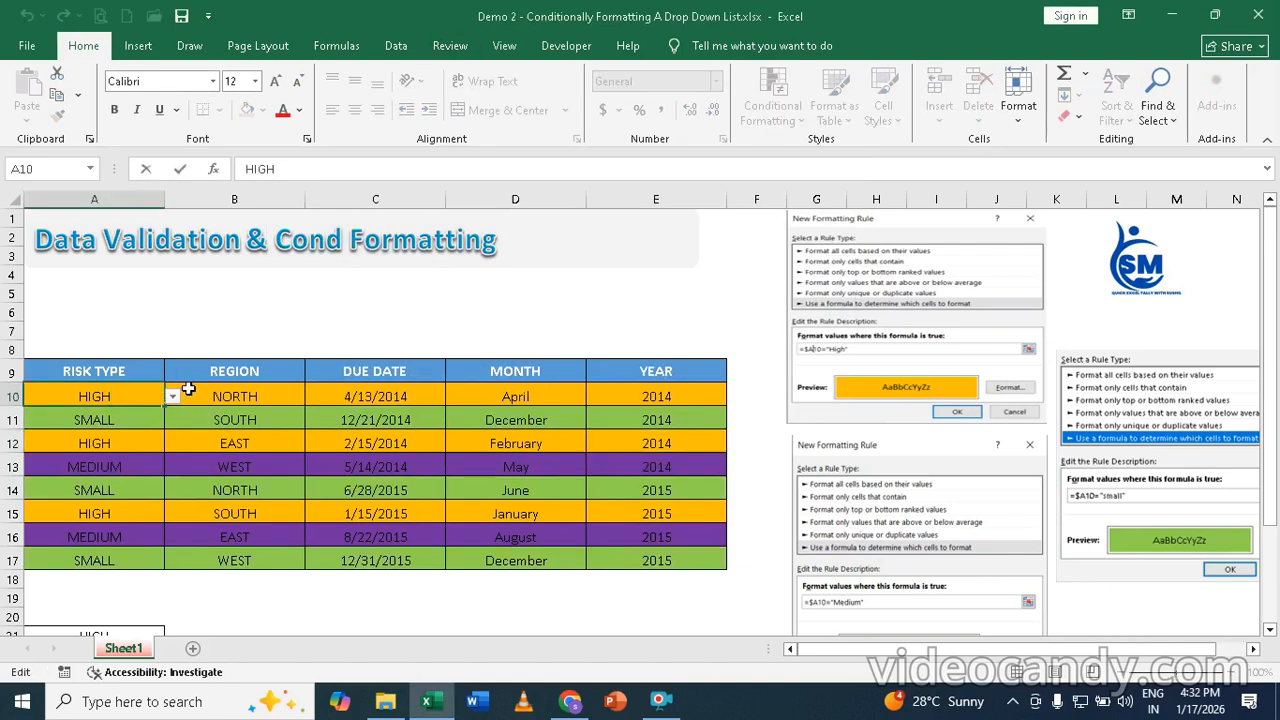
{"action": "left_click", "coordinate": [172, 398]}
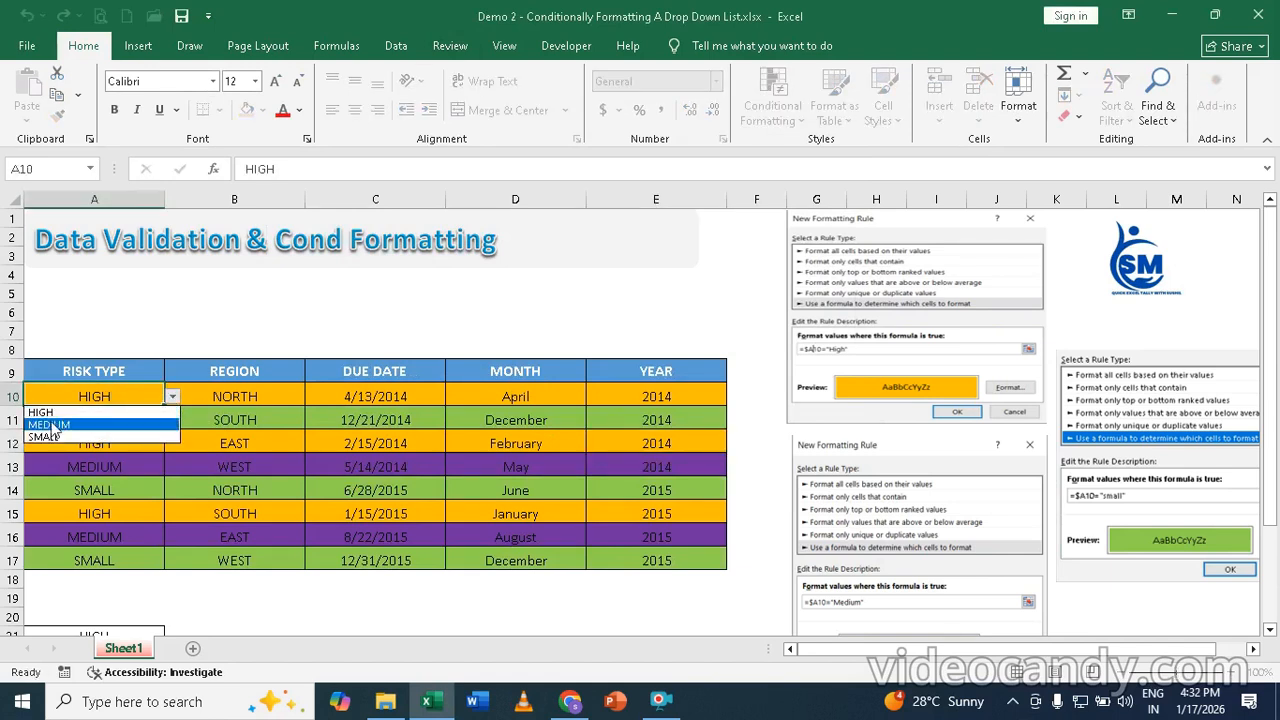
{"action": "left_click", "coordinate": [110, 424]}
Change the risk type in A12 to SMALL and in A13 to HIGH.
{"action": "left_click", "coordinate": [121, 437]}
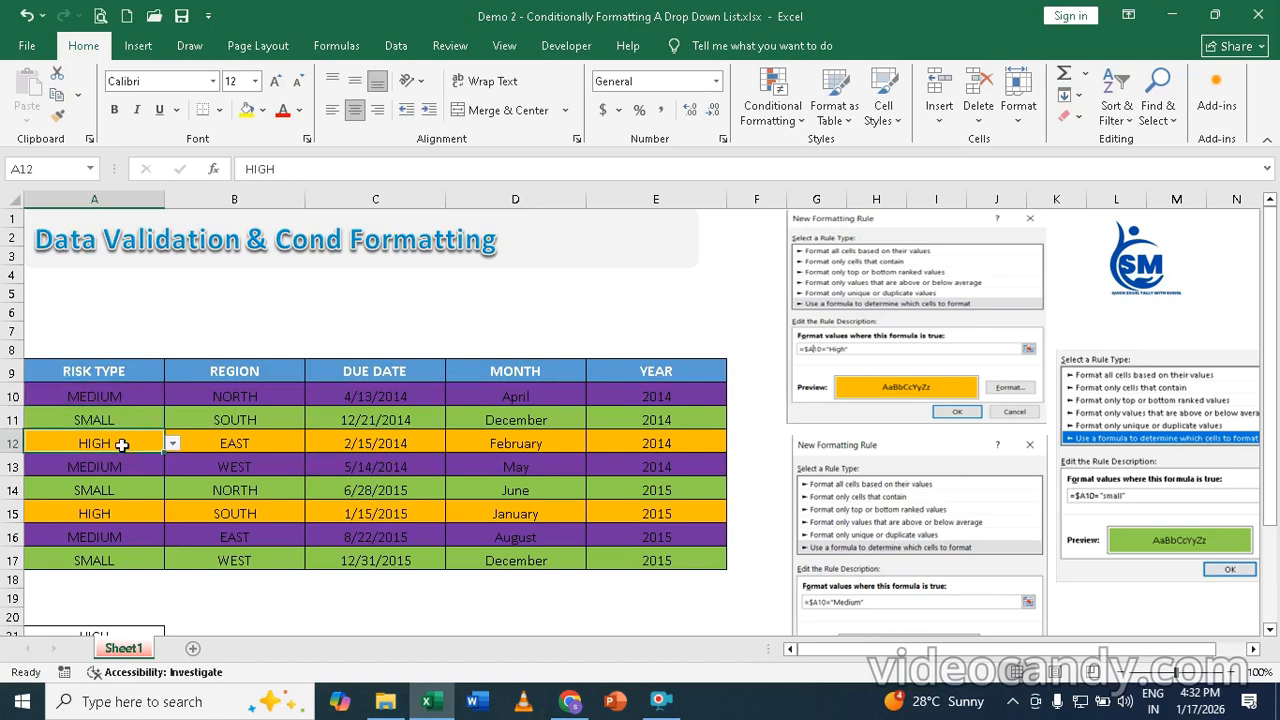
{"action": "left_click", "coordinate": [173, 443]}
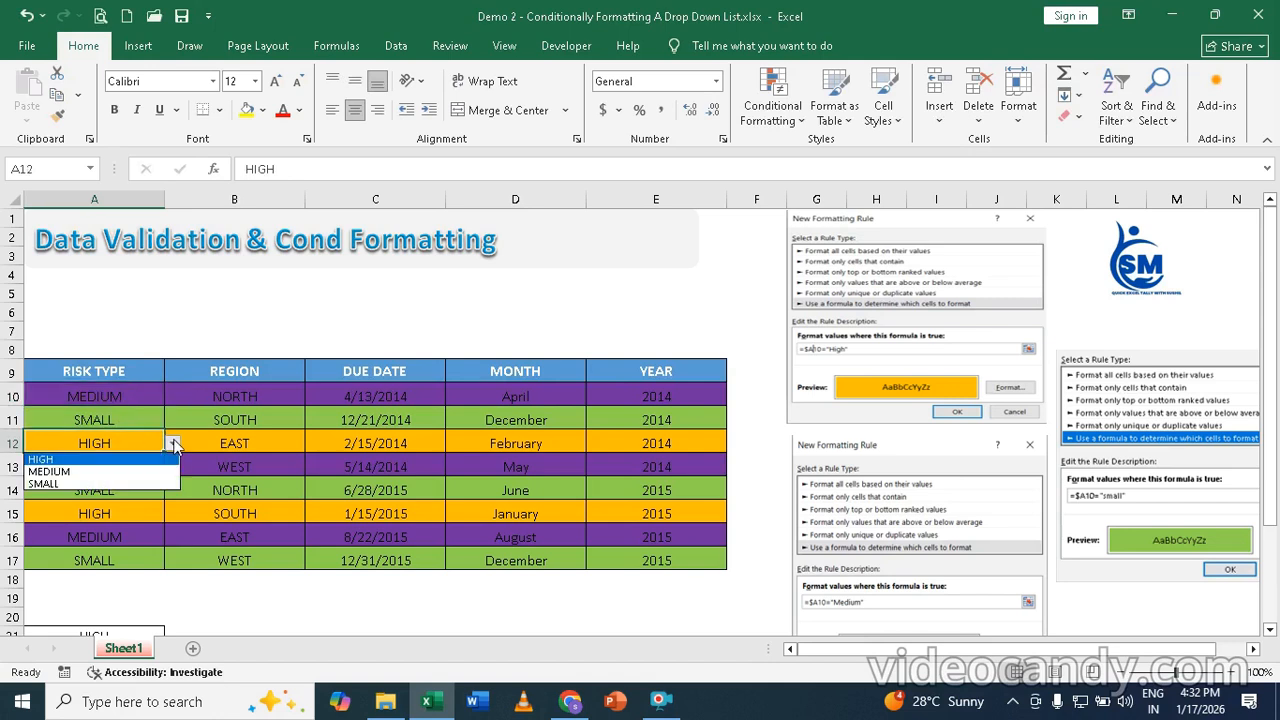
{"action": "left_click", "coordinate": [42, 483]}
{"action": "left_click", "coordinate": [128, 469]}
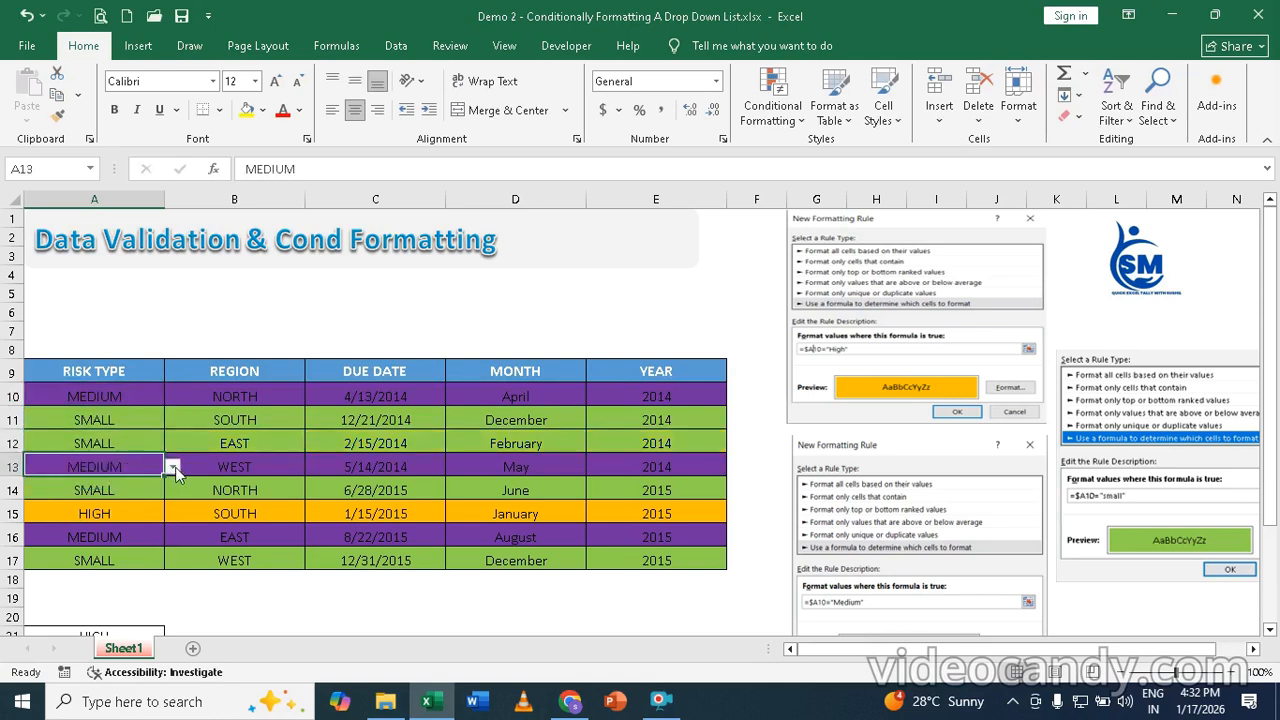
{"action": "left_click", "coordinate": [174, 467]}
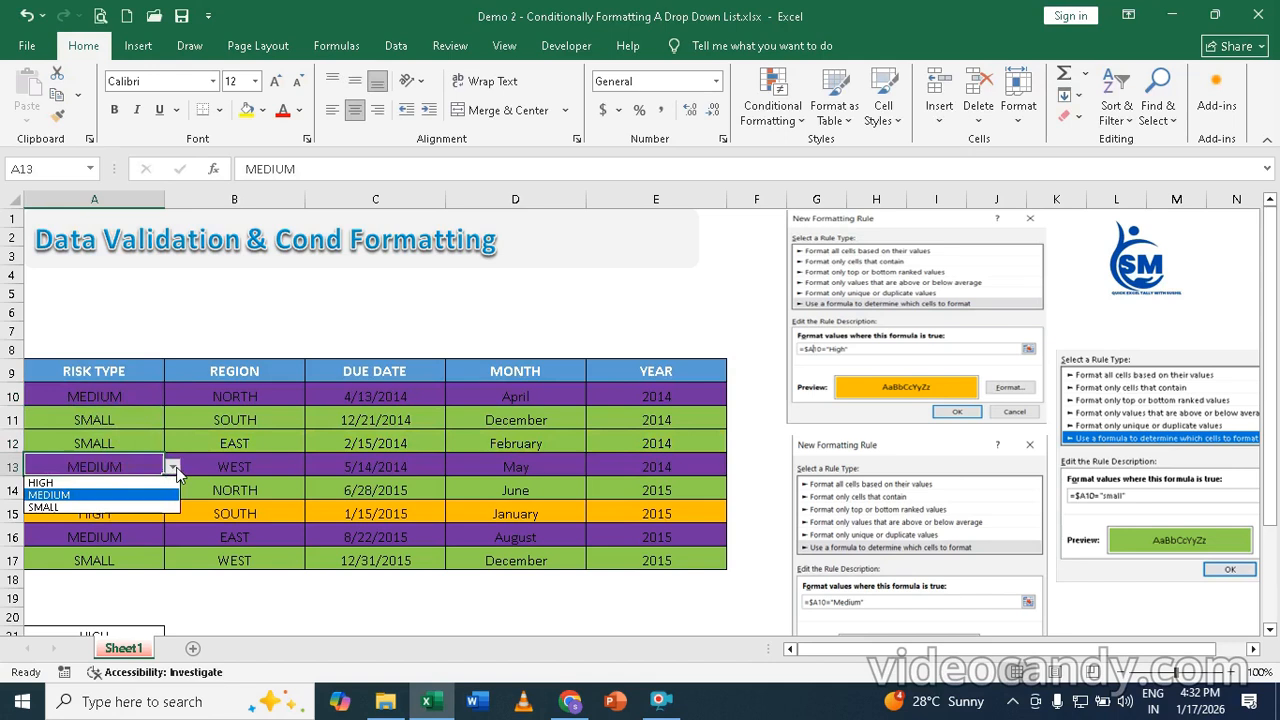
{"action": "left_click", "coordinate": [42, 483]}
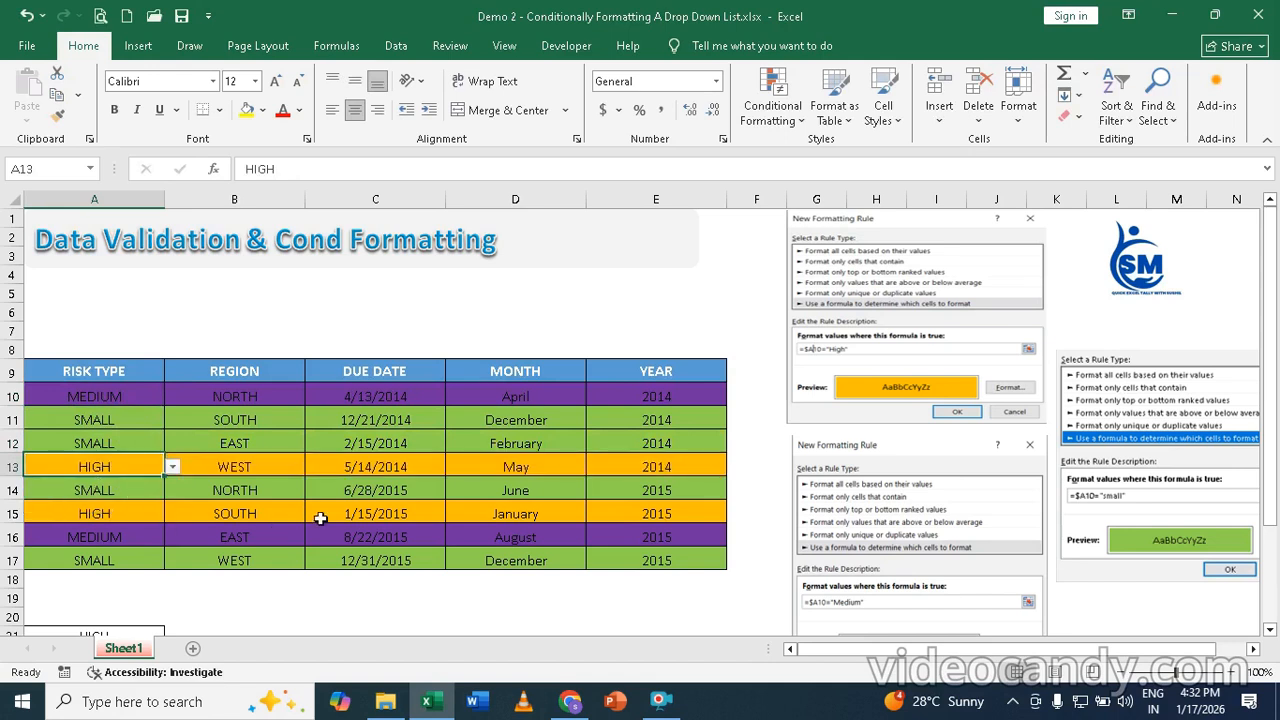
Change the fill of the "small" conditional formatting rule for A10:E17 to dark red from the standard colors and apply it.
{"action": "left_click_drag", "start_coordinate": [105, 400], "coordinate": [678, 557]}
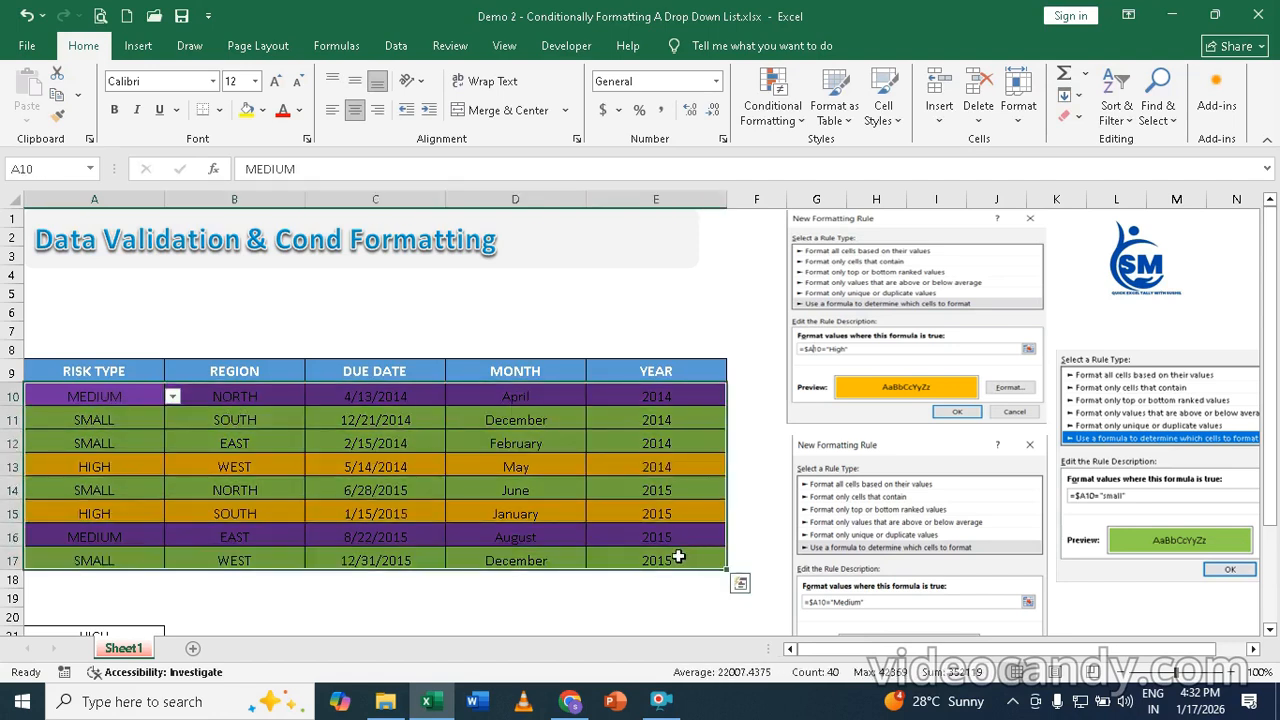
{"action": "left_click", "coordinate": [778, 98]}
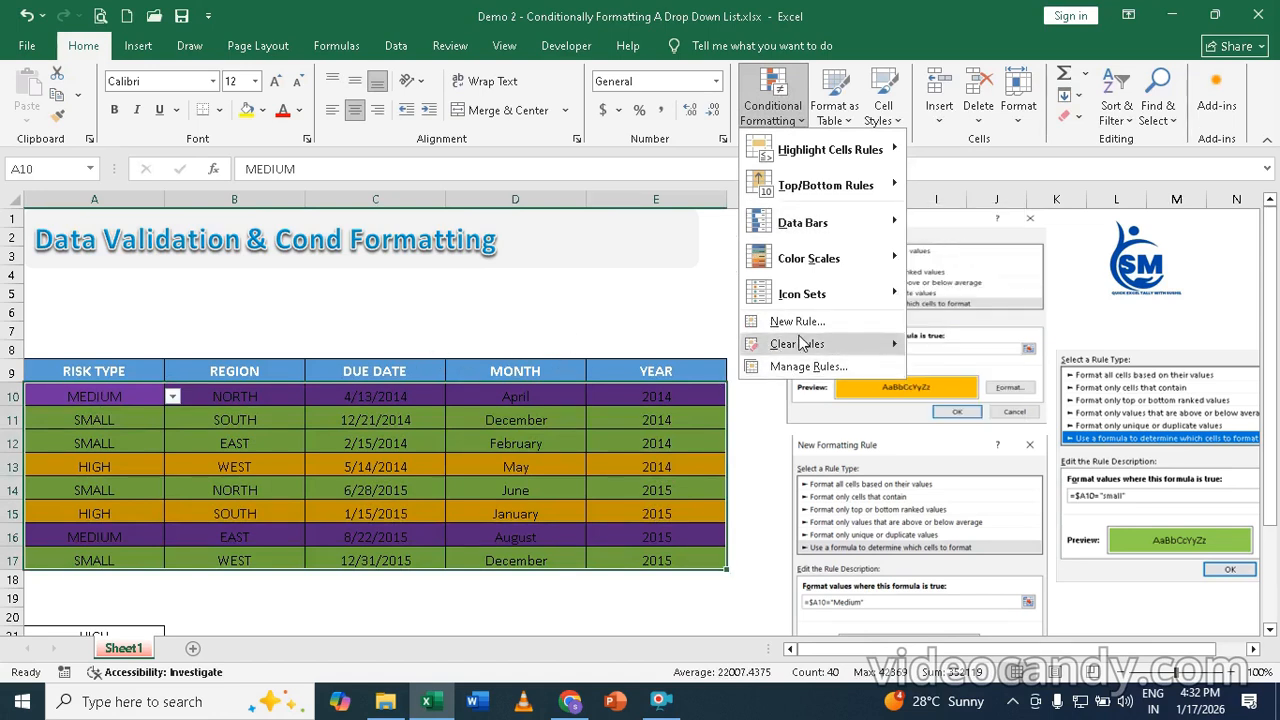
{"action": "left_click", "coordinate": [797, 366]}
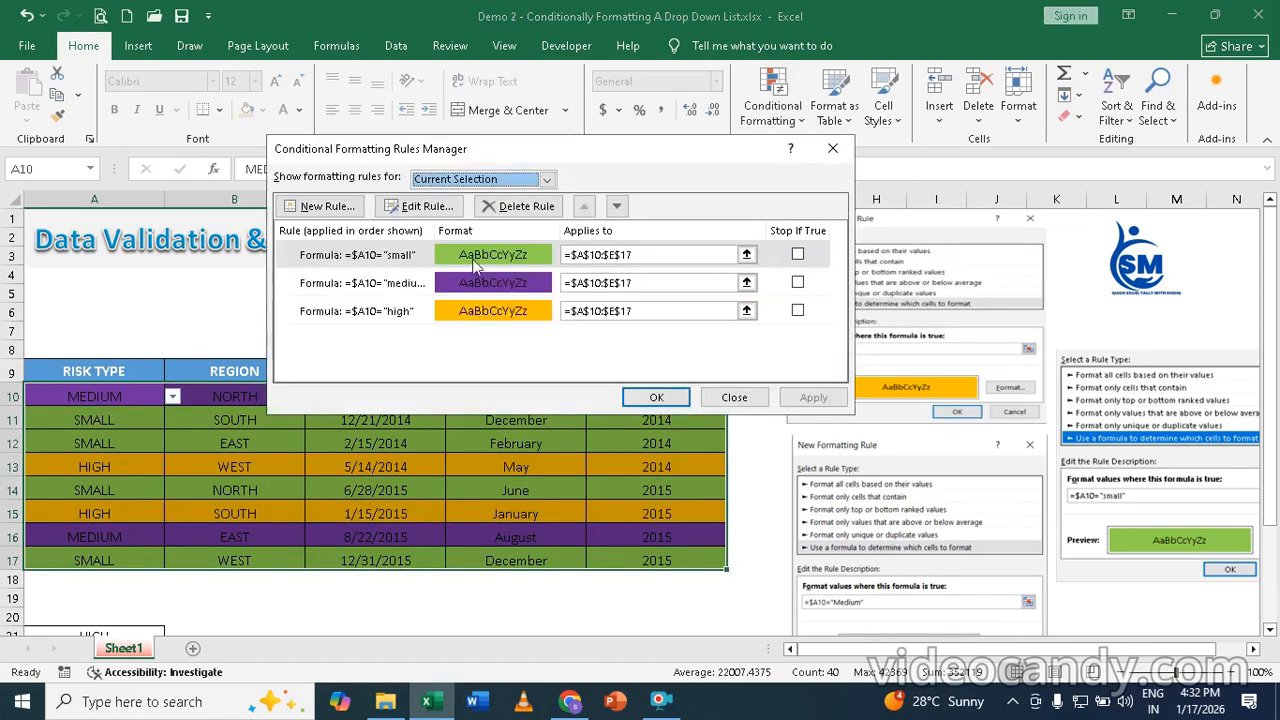
{"action": "left_click", "coordinate": [484, 258]}
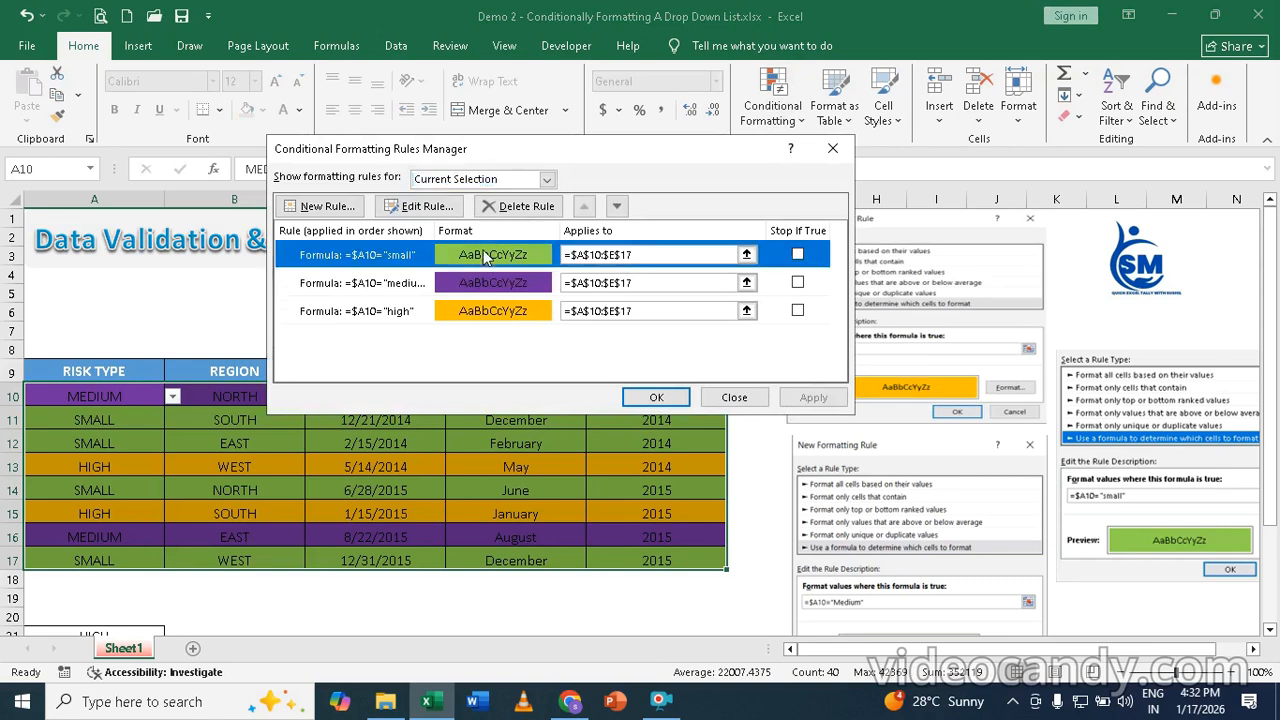
{"action": "left_click", "coordinate": [428, 208]}
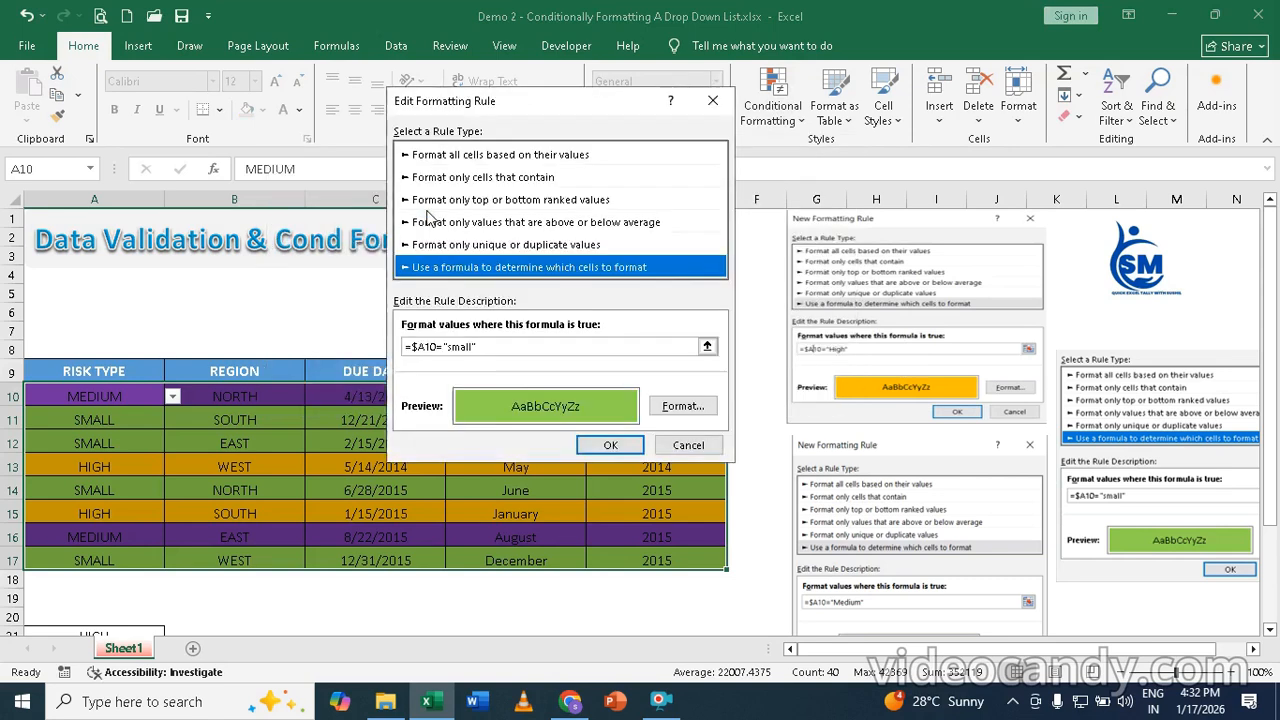
{"action": "left_click", "coordinate": [684, 407]}
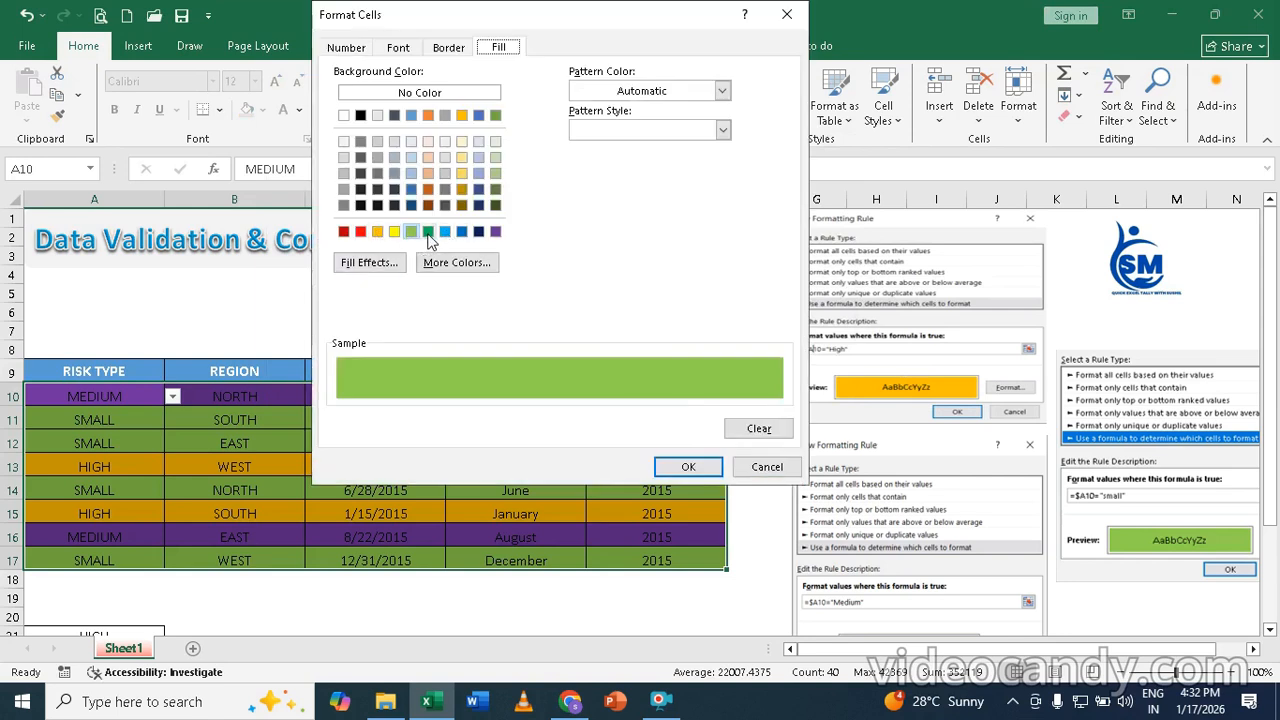
{"action": "left_click", "coordinate": [428, 232]}
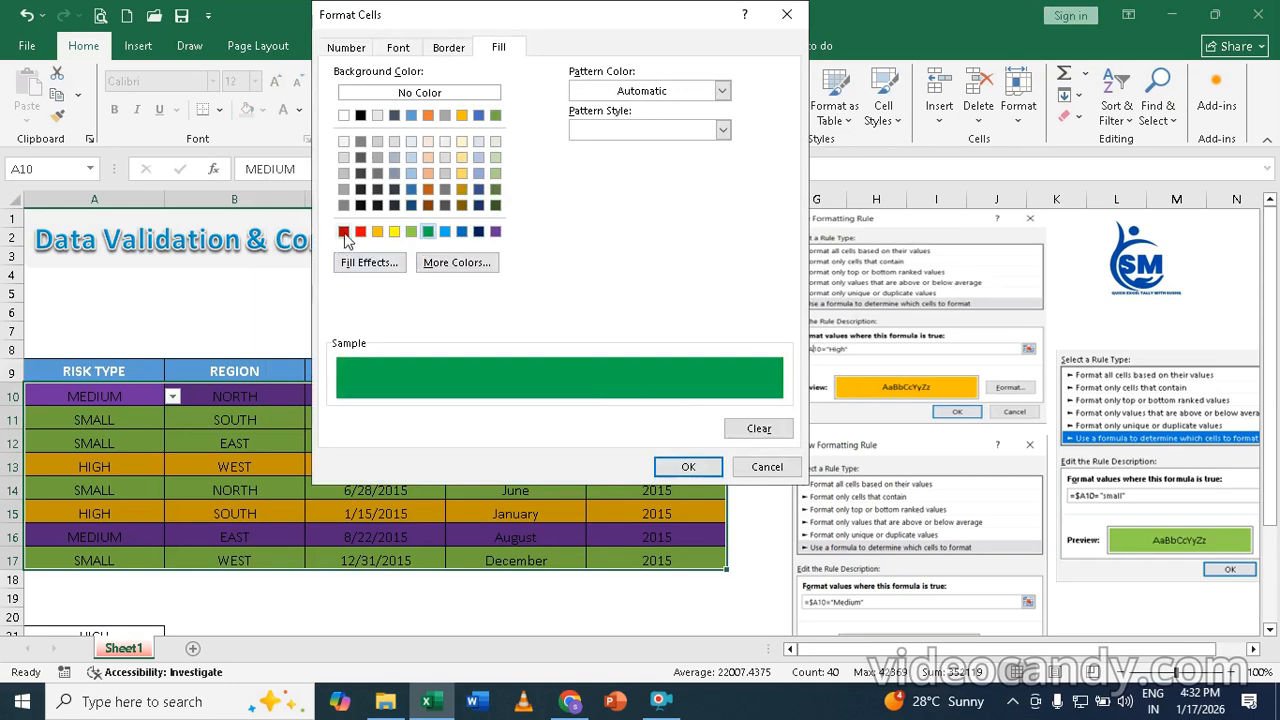
{"action": "left_click", "coordinate": [343, 232]}
{"action": "left_click", "coordinate": [688, 467]}
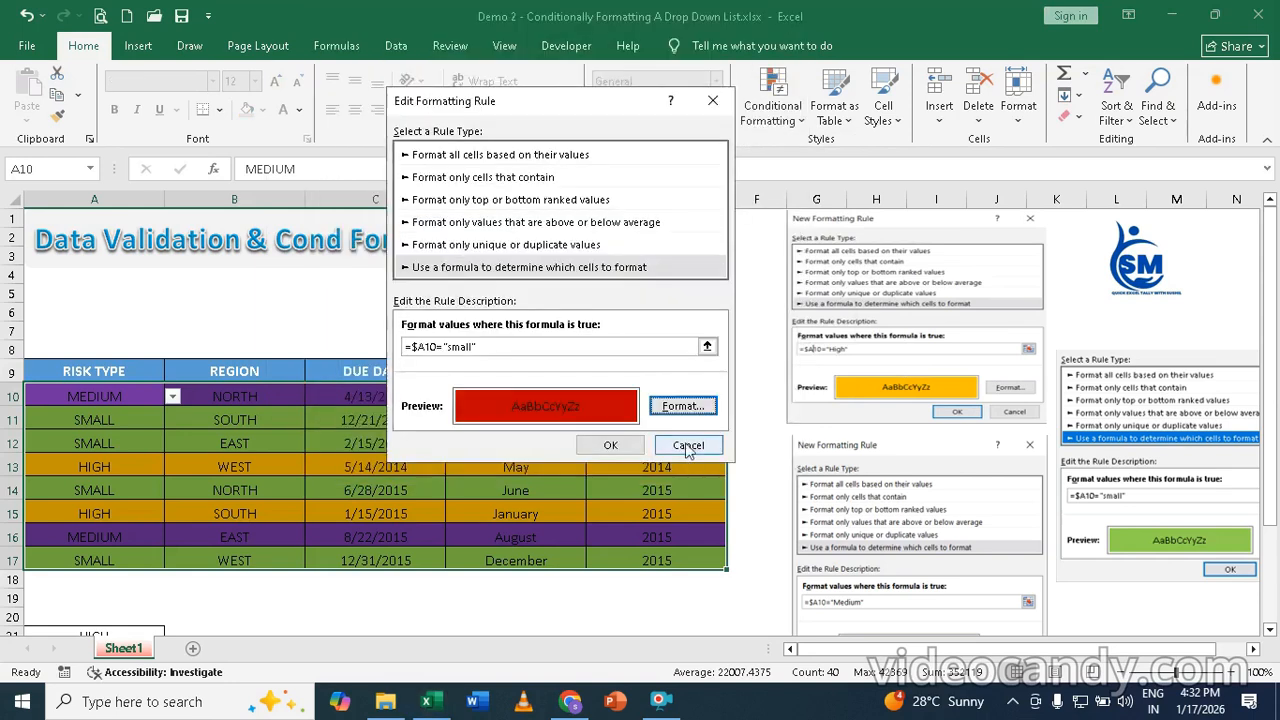
{"action": "left_click", "coordinate": [610, 445]}
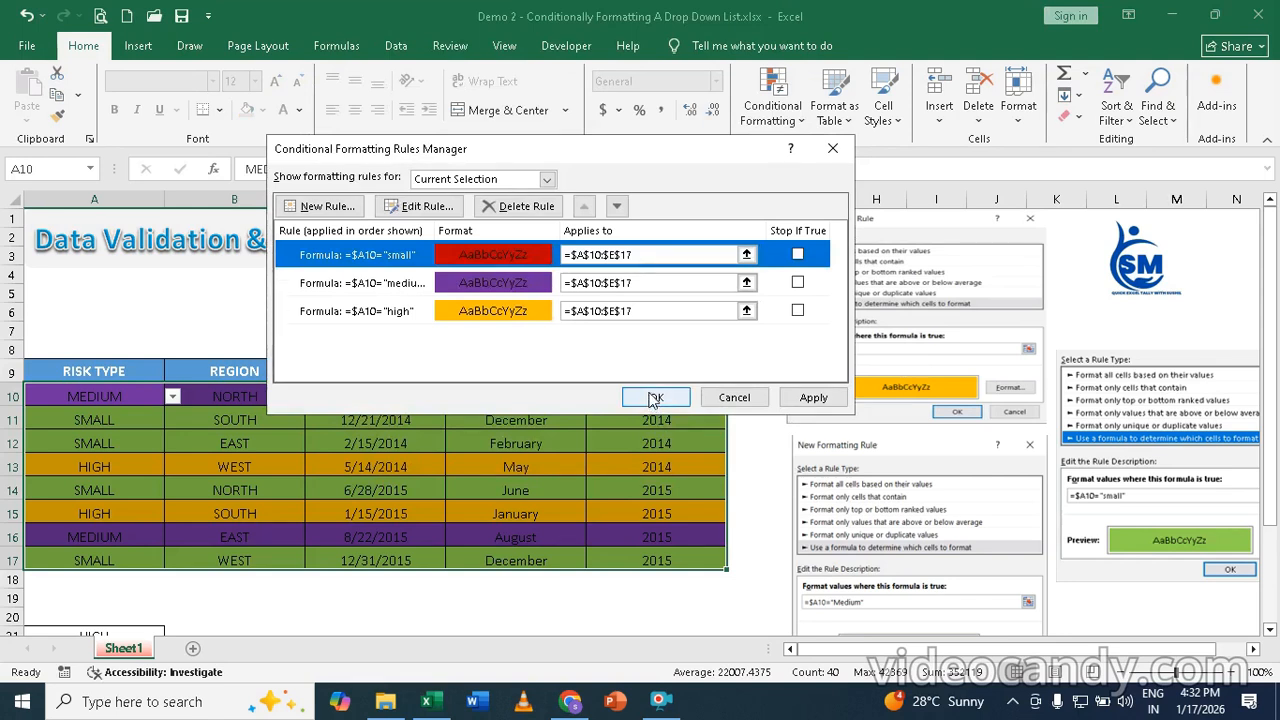
{"action": "left_click", "coordinate": [654, 398]}
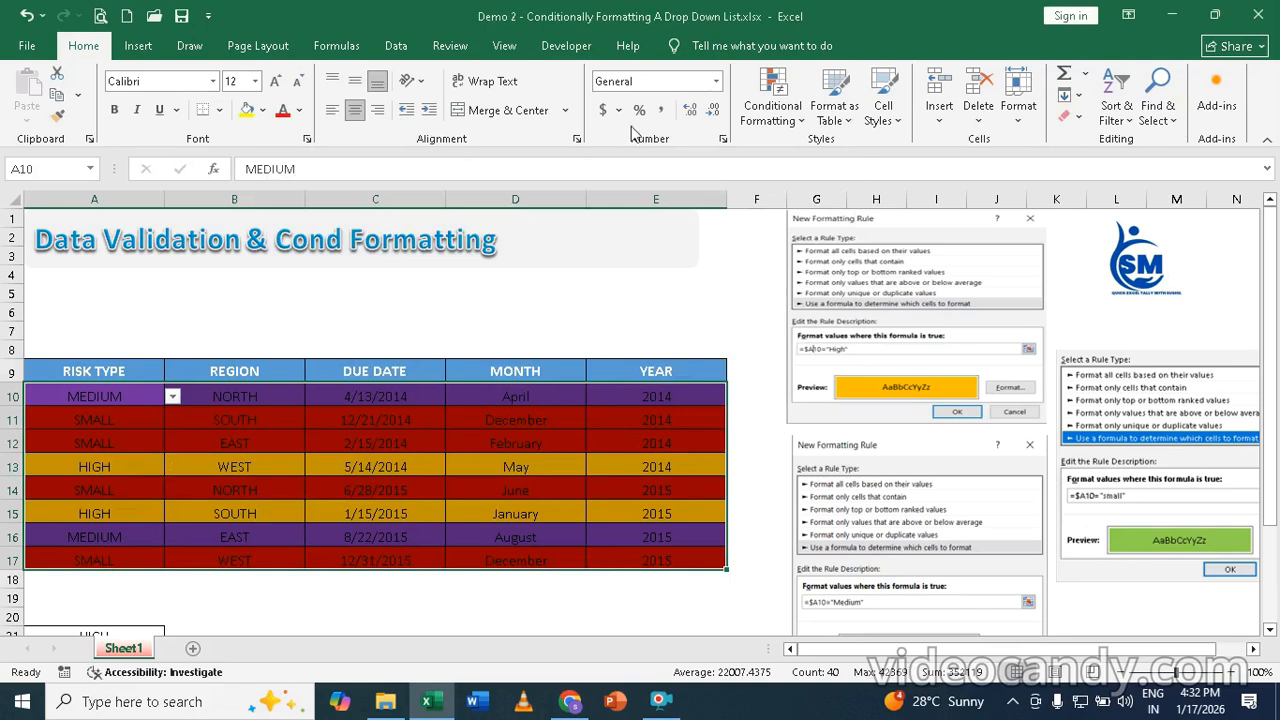
Change the fill of the "medium" conditional formatting rule to blue from the standard colors and apply it.
{"action": "left_click", "coordinate": [770, 110]}
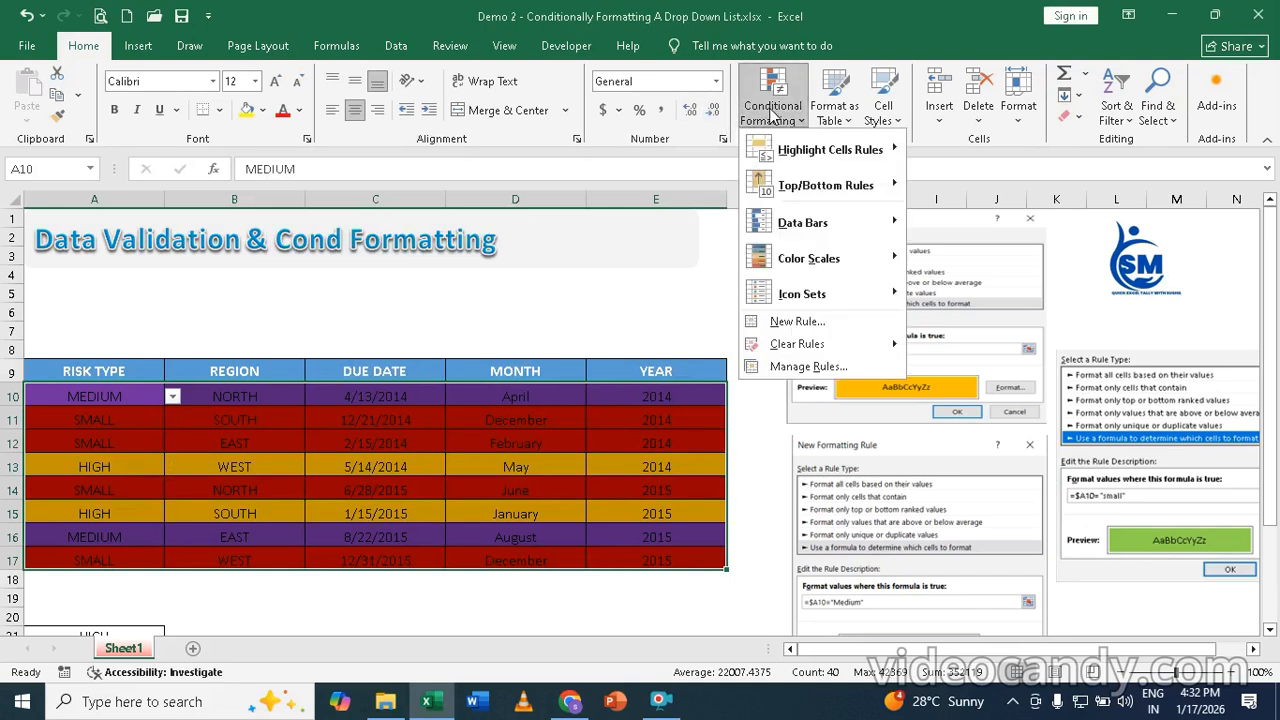
{"action": "left_click", "coordinate": [800, 367]}
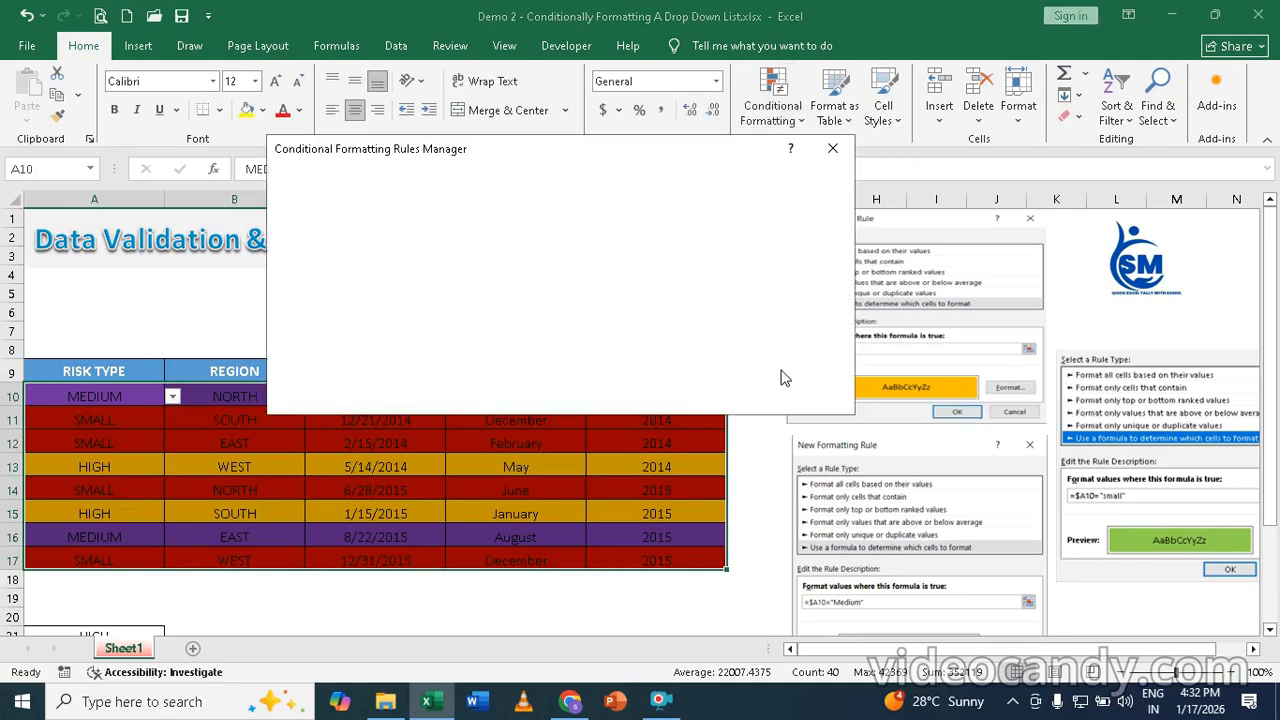
{"action": "left_click", "coordinate": [488, 287]}
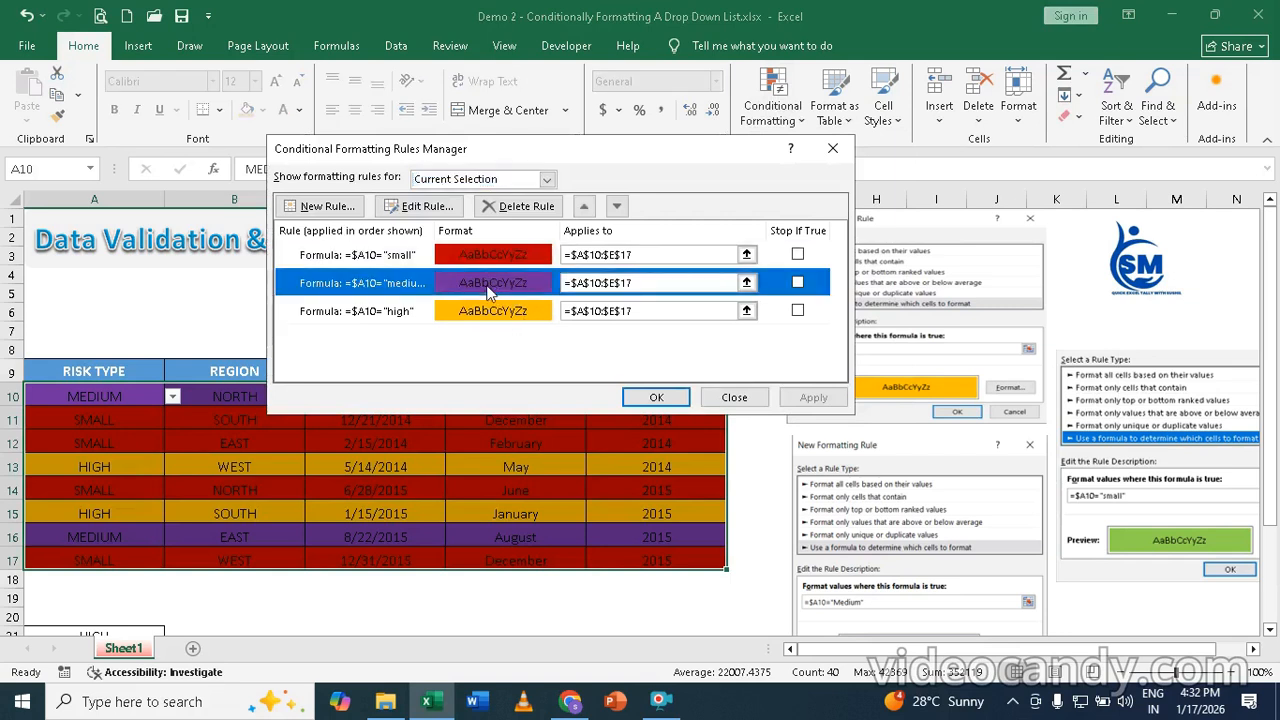
{"action": "left_click", "coordinate": [425, 206]}
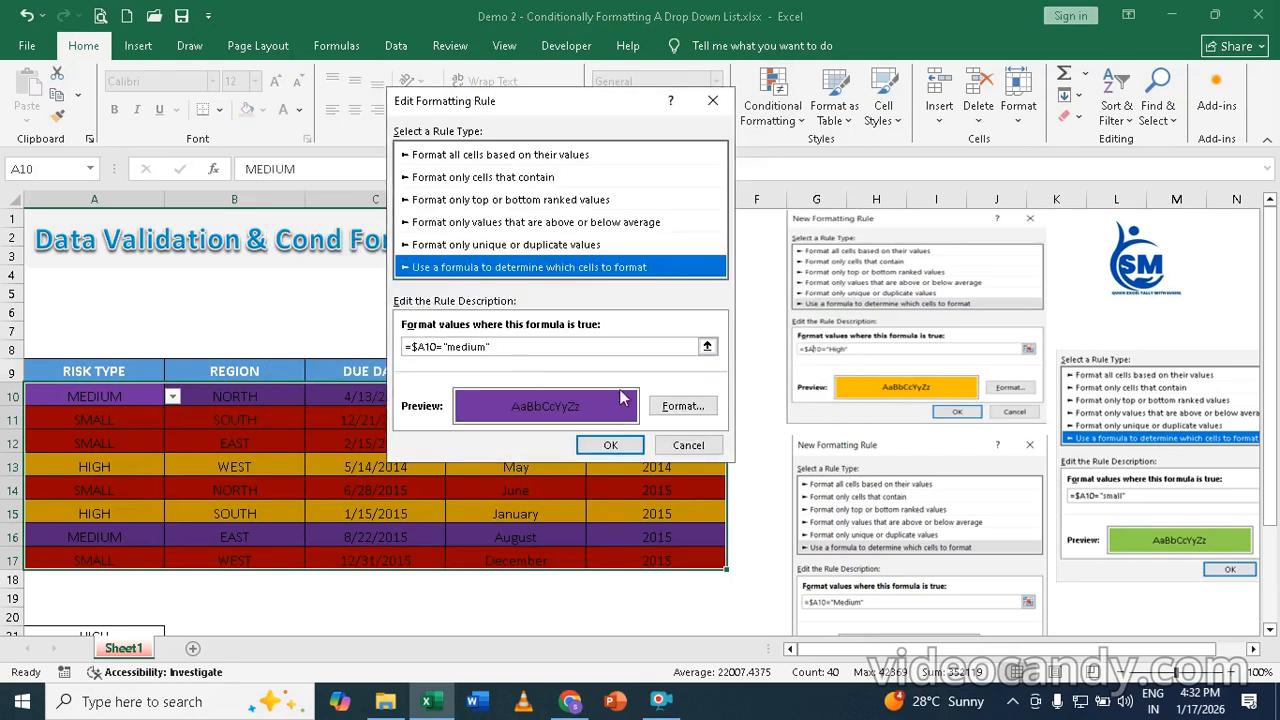
{"action": "left_click", "coordinate": [683, 408]}
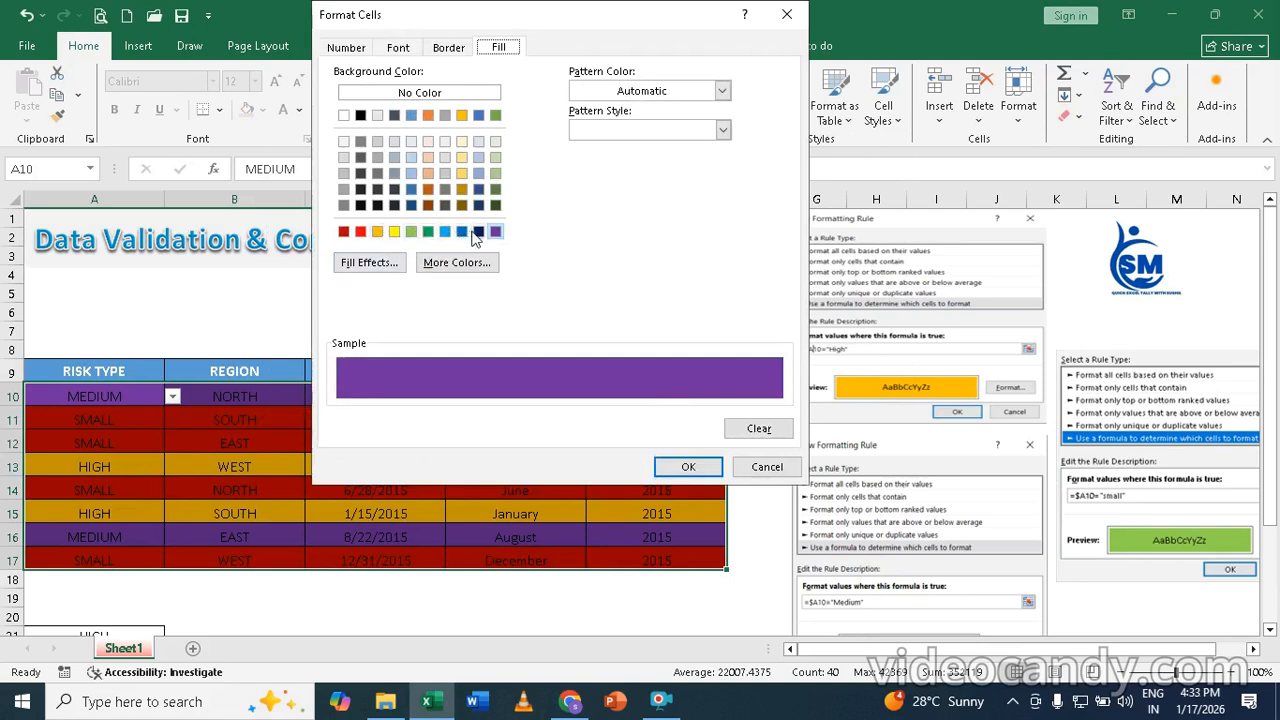
{"action": "left_click", "coordinate": [462, 232]}
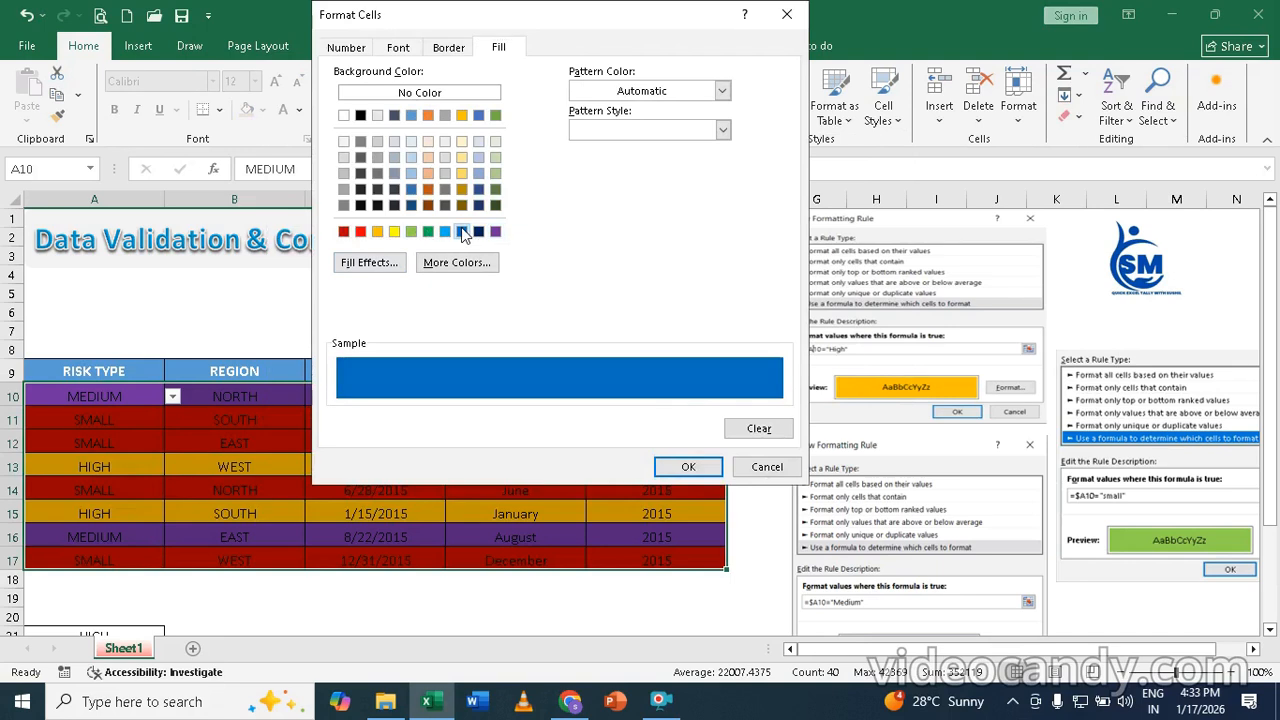
{"action": "left_click", "coordinate": [688, 472]}
{"action": "left_click", "coordinate": [616, 446]}
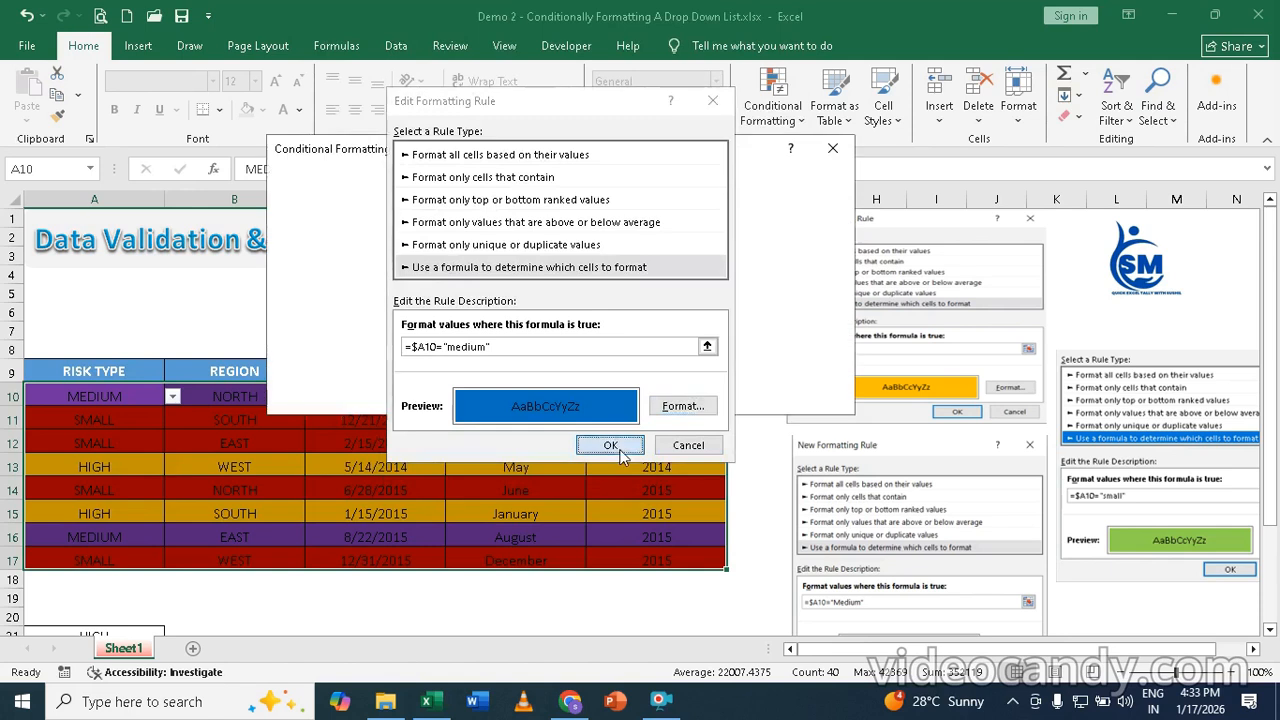
{"action": "left_click", "coordinate": [656, 397]}
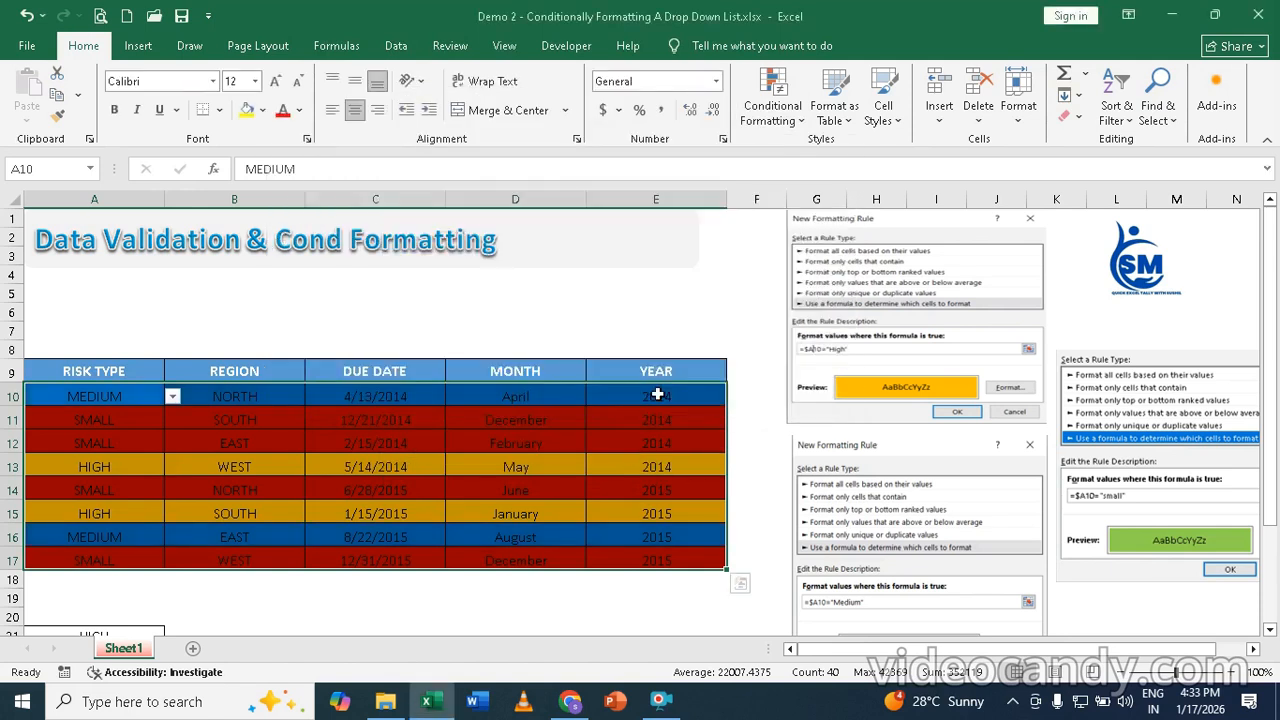
Clear all conditional formatting rules from the selected table rows A10:E17.
{"action": "left_click", "coordinate": [786, 108]}
{"action": "mouse_move", "coordinate": [806, 345]}
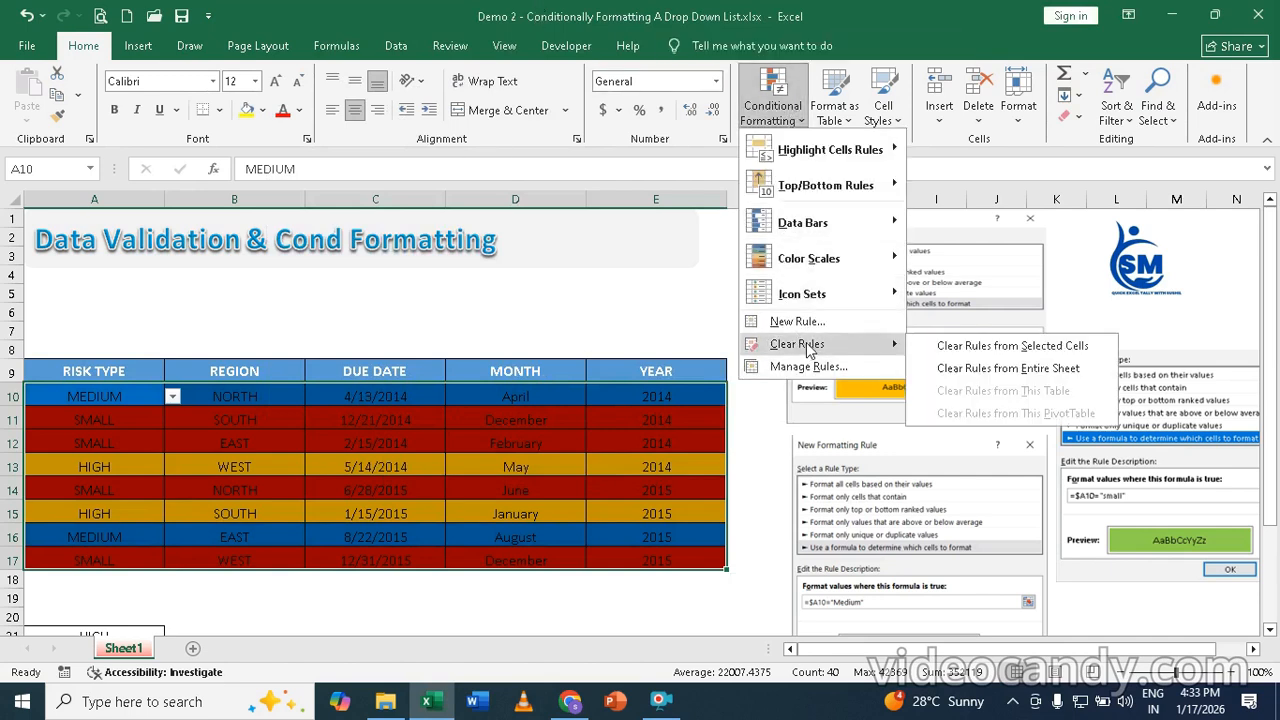
{"action": "left_click", "coordinate": [970, 350]}
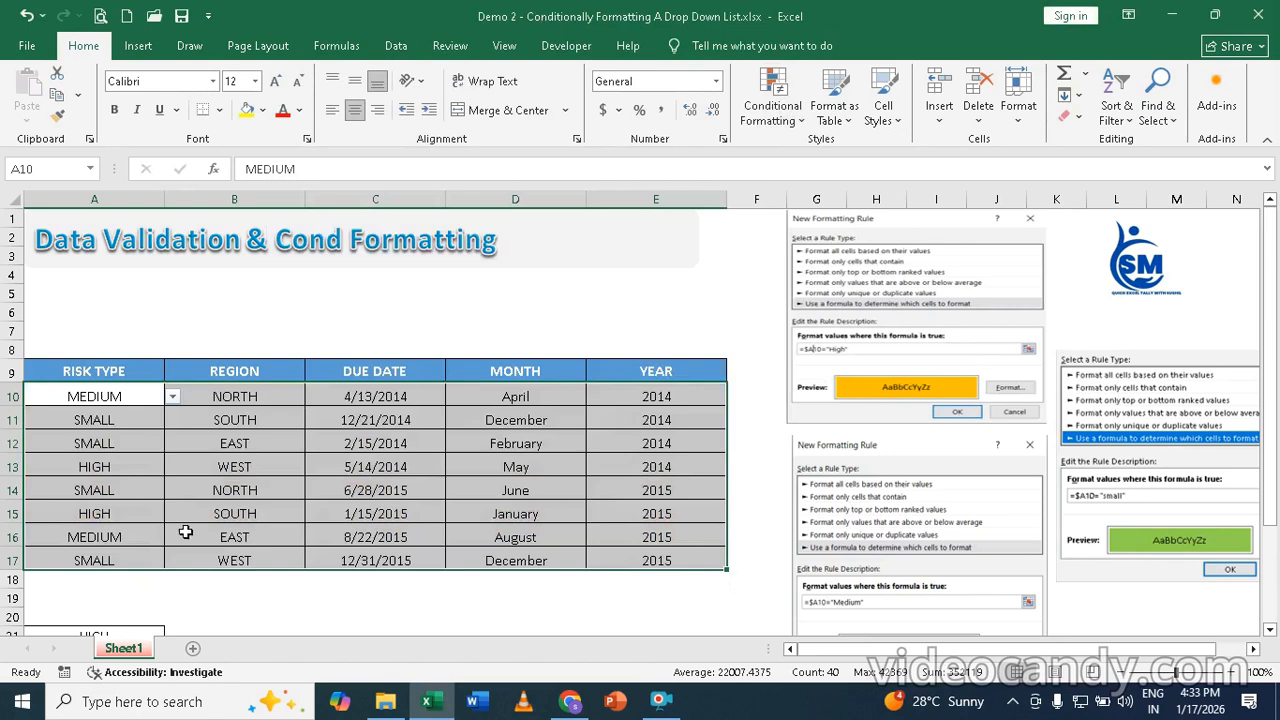
{"action": "left_click", "coordinate": [330, 605]}
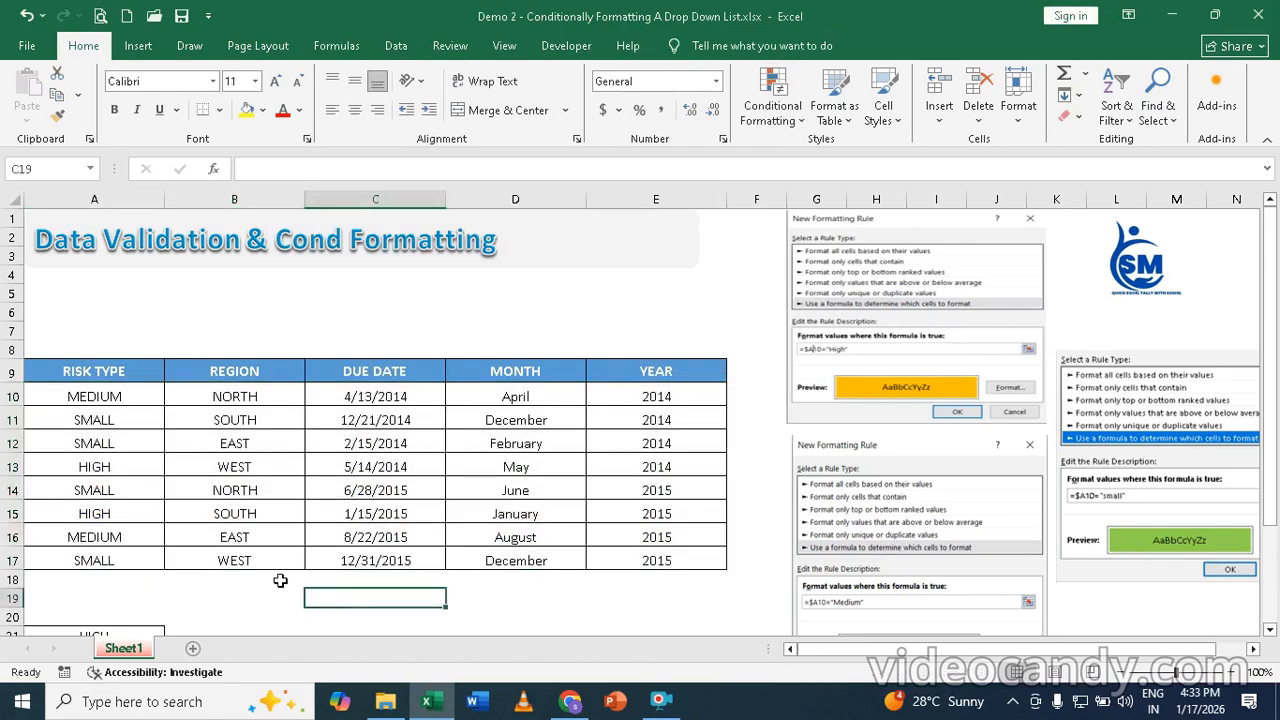
Clear all data validation settings from the risk type cells A10:A17.
{"action": "left_click", "coordinate": [137, 397]}
{"action": "left_click", "coordinate": [124, 426]}
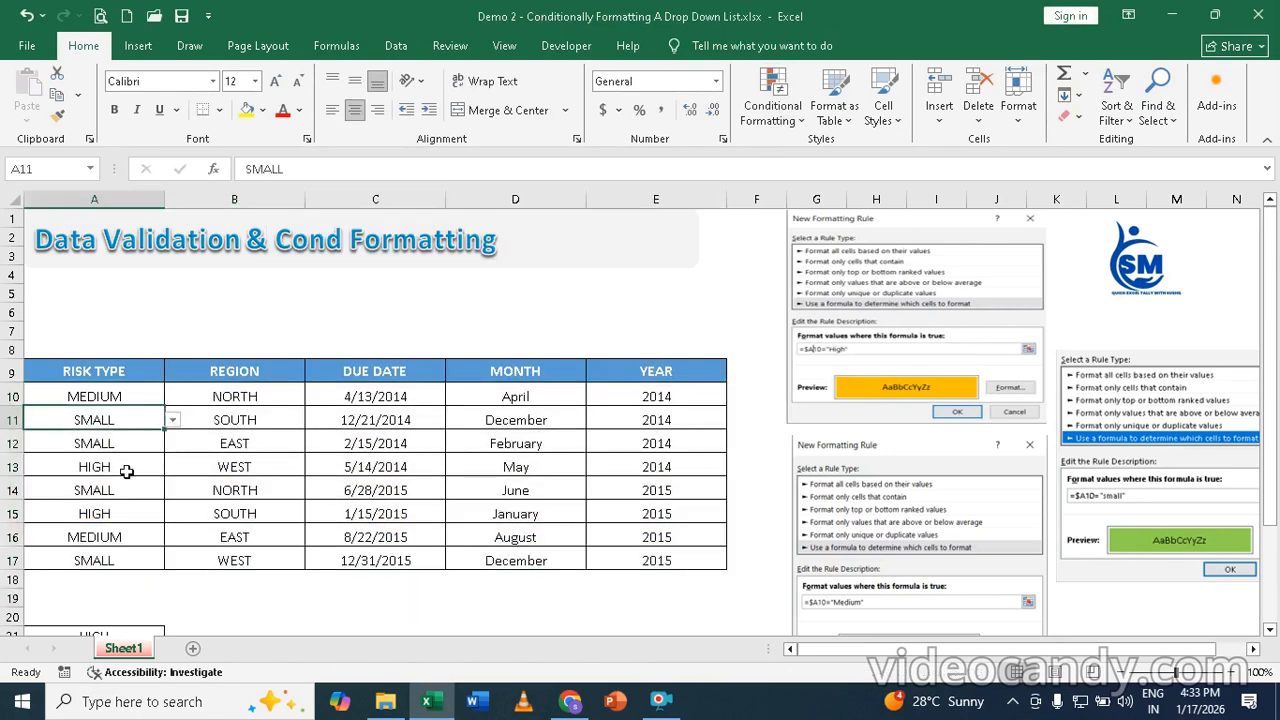
{"action": "left_click", "coordinate": [128, 444]}
{"action": "left_click", "coordinate": [131, 489]}
{"action": "left_click_drag", "start_coordinate": [128, 396], "coordinate": [98, 561]}
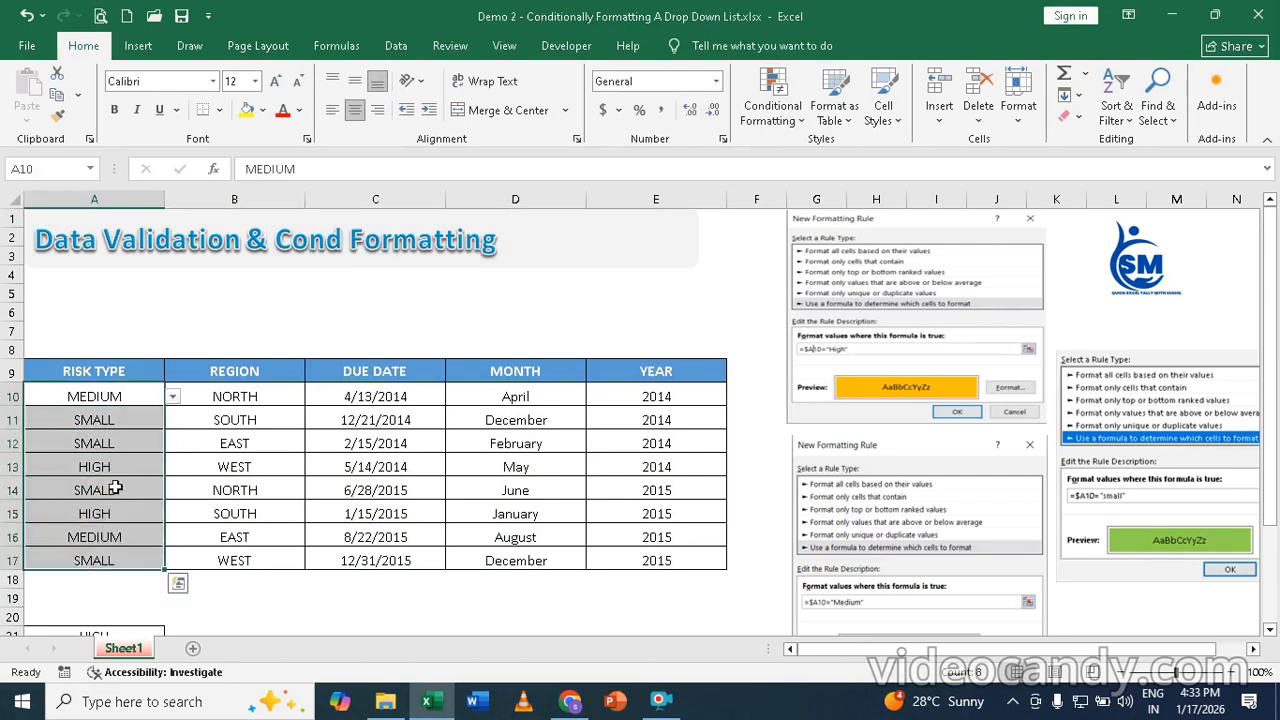
{"action": "left_click", "coordinate": [397, 45]}
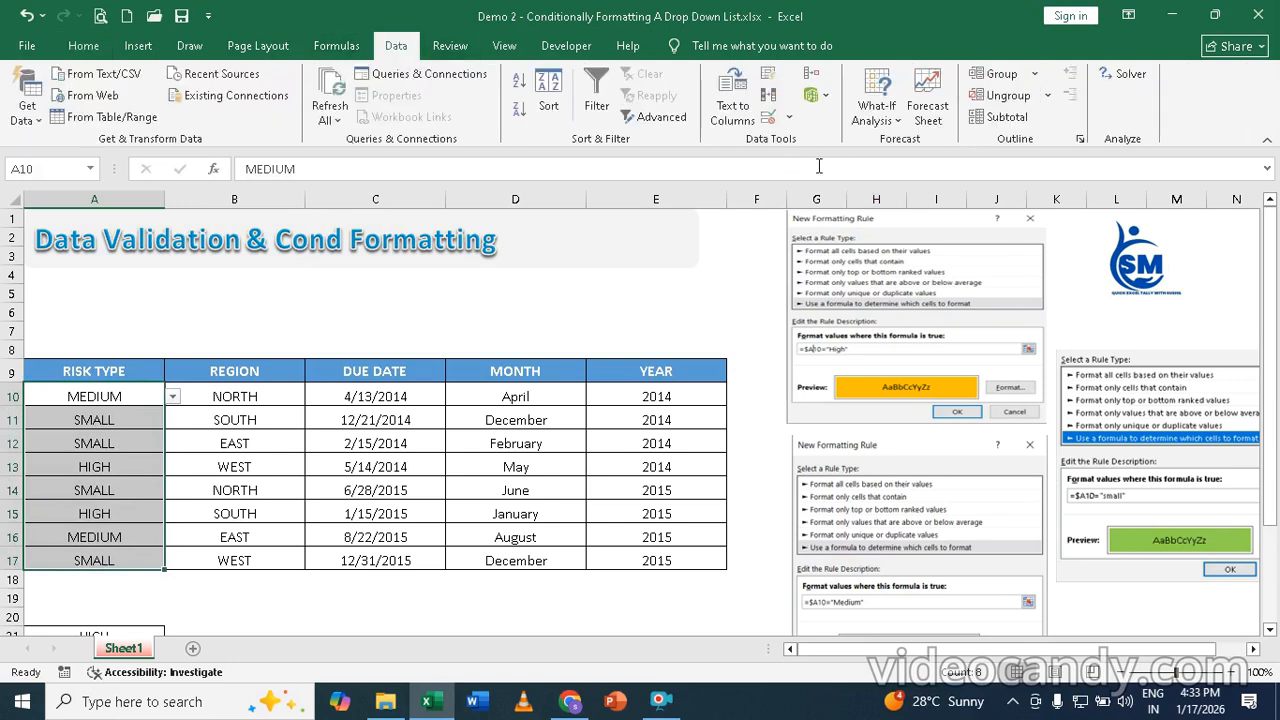
{"action": "left_click", "coordinate": [771, 119]}
{"action": "left_click", "coordinate": [418, 373]}
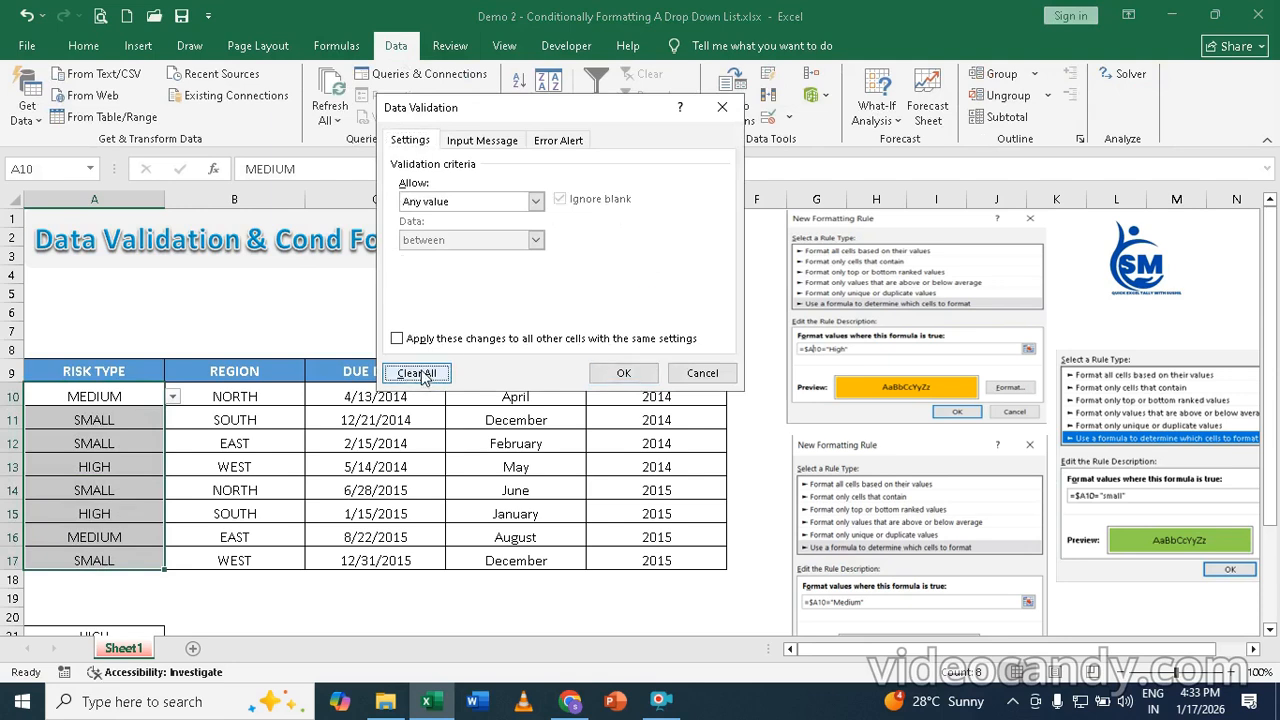
{"action": "left_click", "coordinate": [622, 373]}
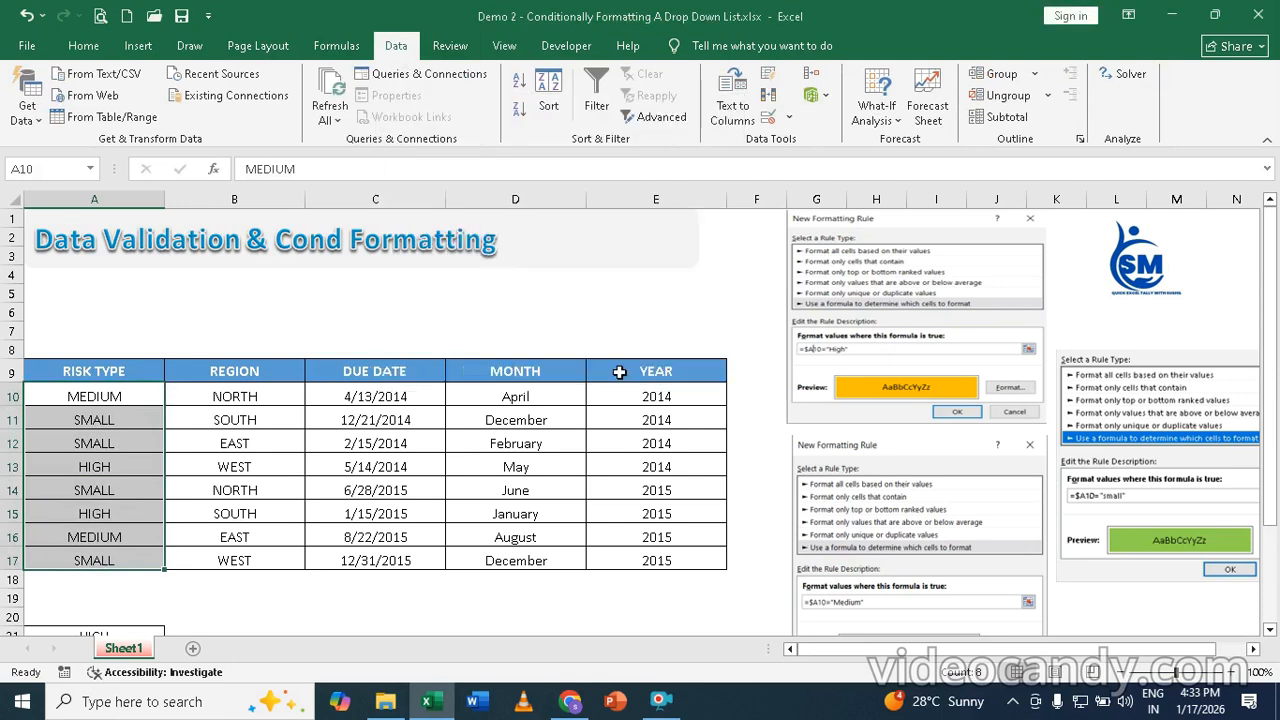
Check the risk type cells from A10 down to A17 for any remaining drop-down lists.
{"action": "left_click", "coordinate": [136, 396]}
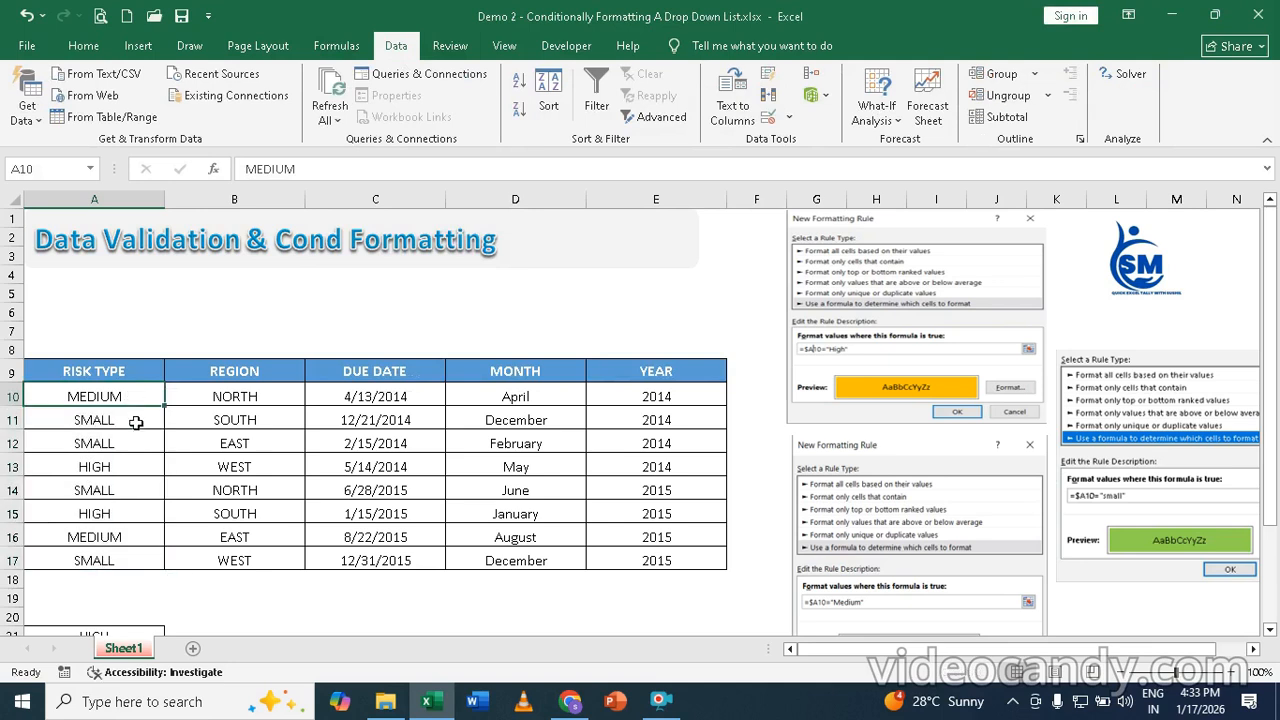
{"action": "left_click", "coordinate": [136, 423]}
{"action": "left_click", "coordinate": [129, 466]}
{"action": "left_click", "coordinate": [127, 512]}
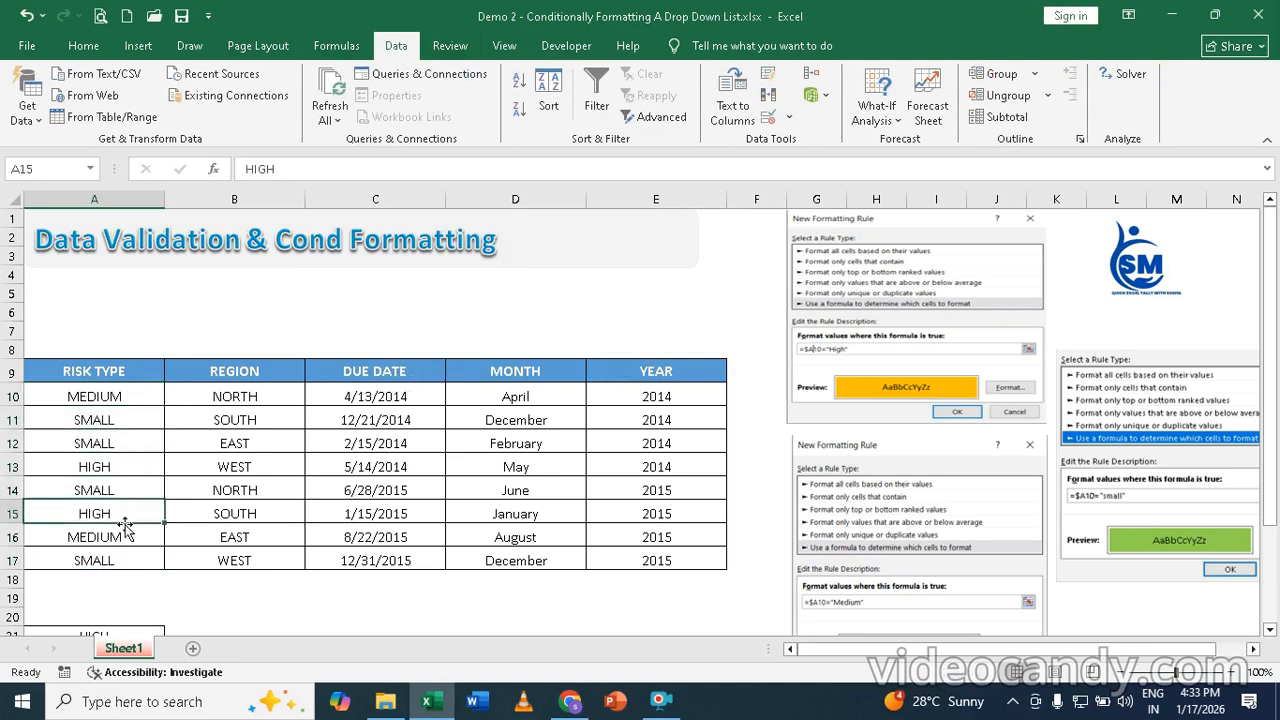
{"action": "left_click", "coordinate": [128, 560]}
{"action": "left_click", "coordinate": [130, 588]}
{"action": "double_click", "coordinate": [273, 581]}
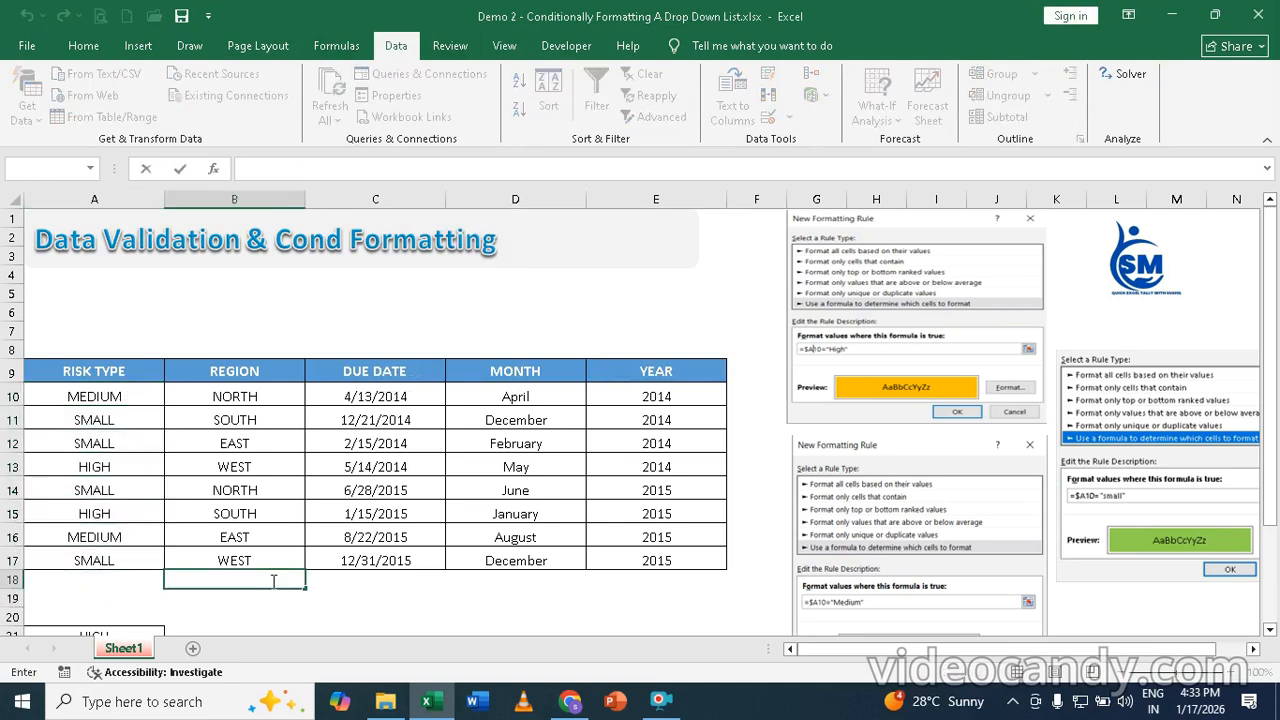